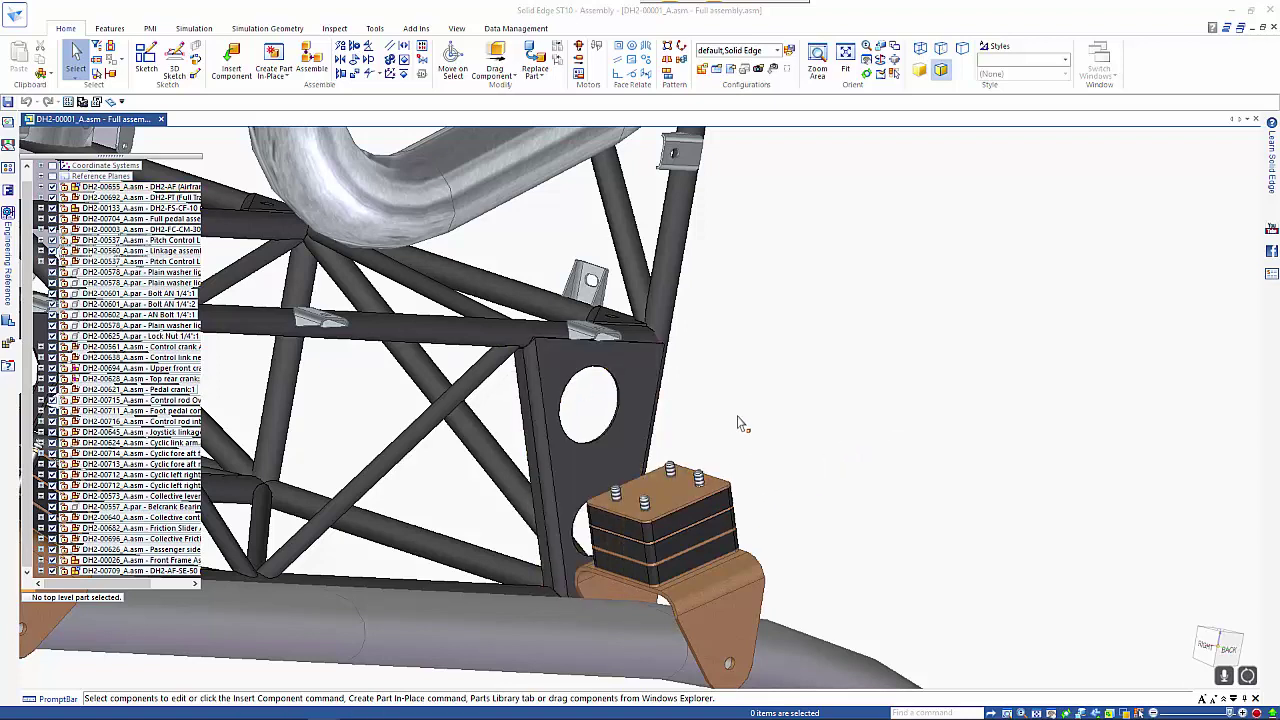
Step: Start creating a part in place with its origin set by graphic input, editing in place, and Steel as the material
scroll(740, 424, up, 2)
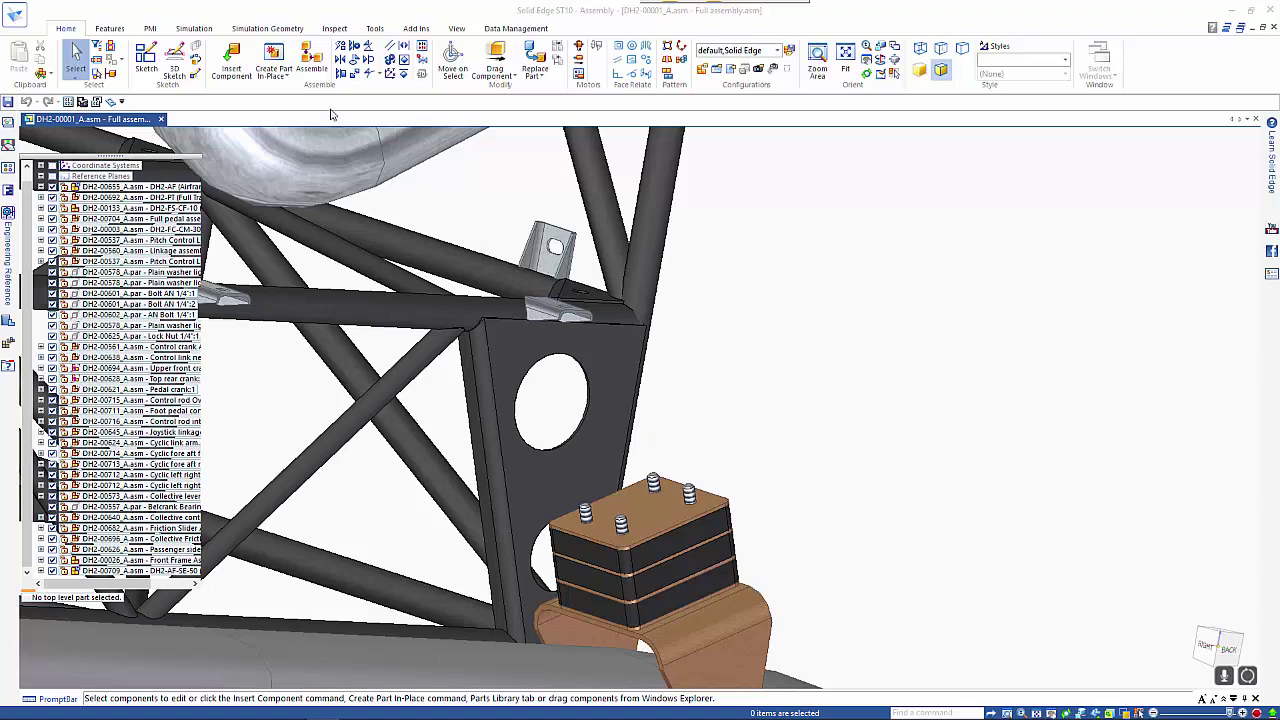
click(277, 61)
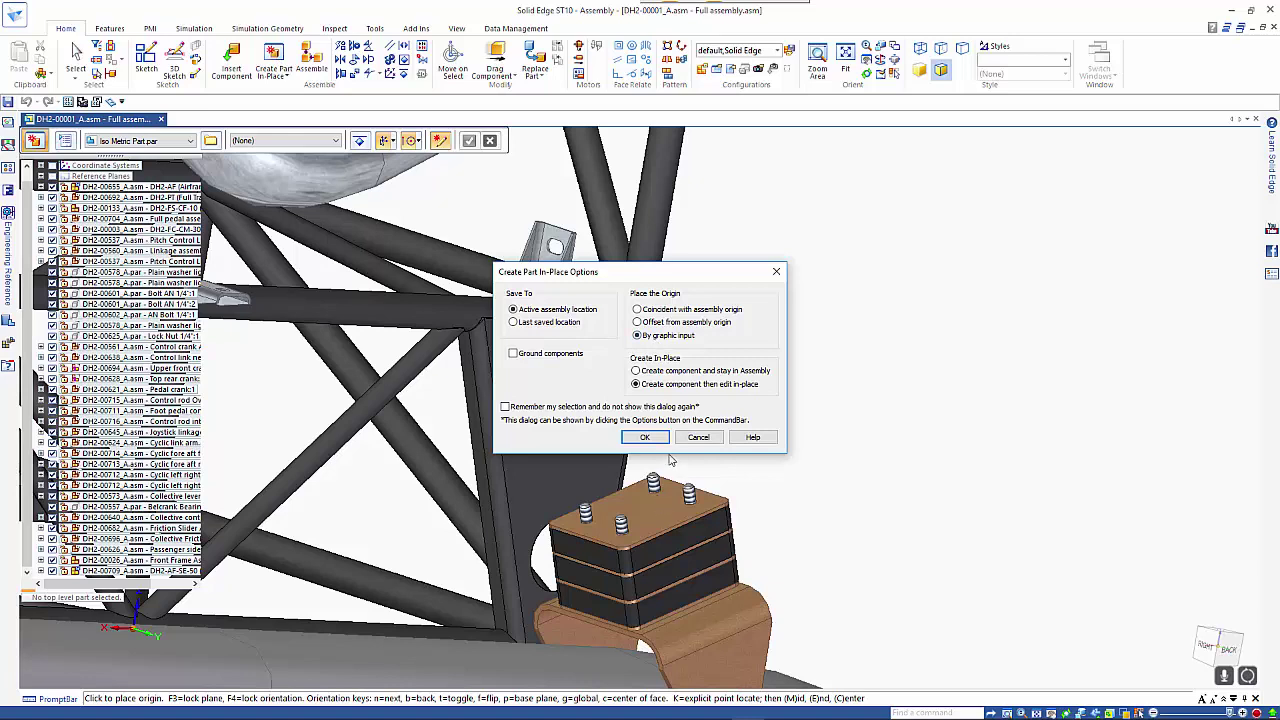
click(645, 437)
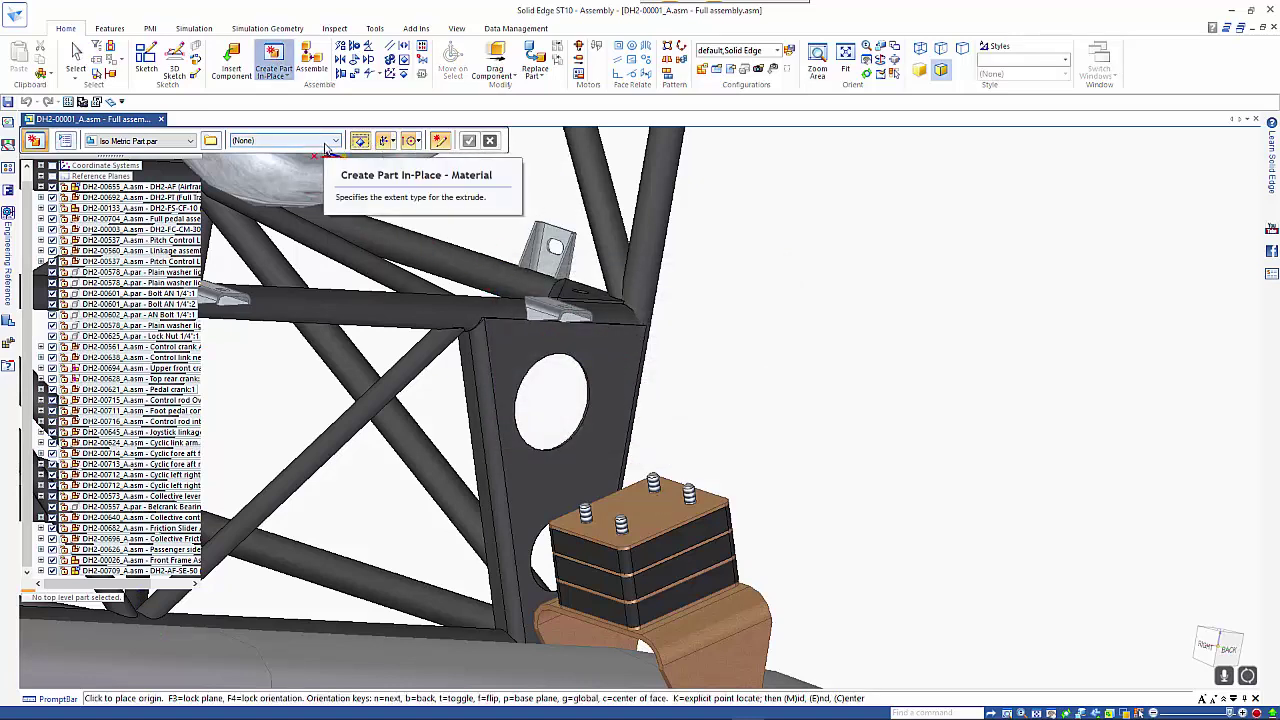
click(333, 142)
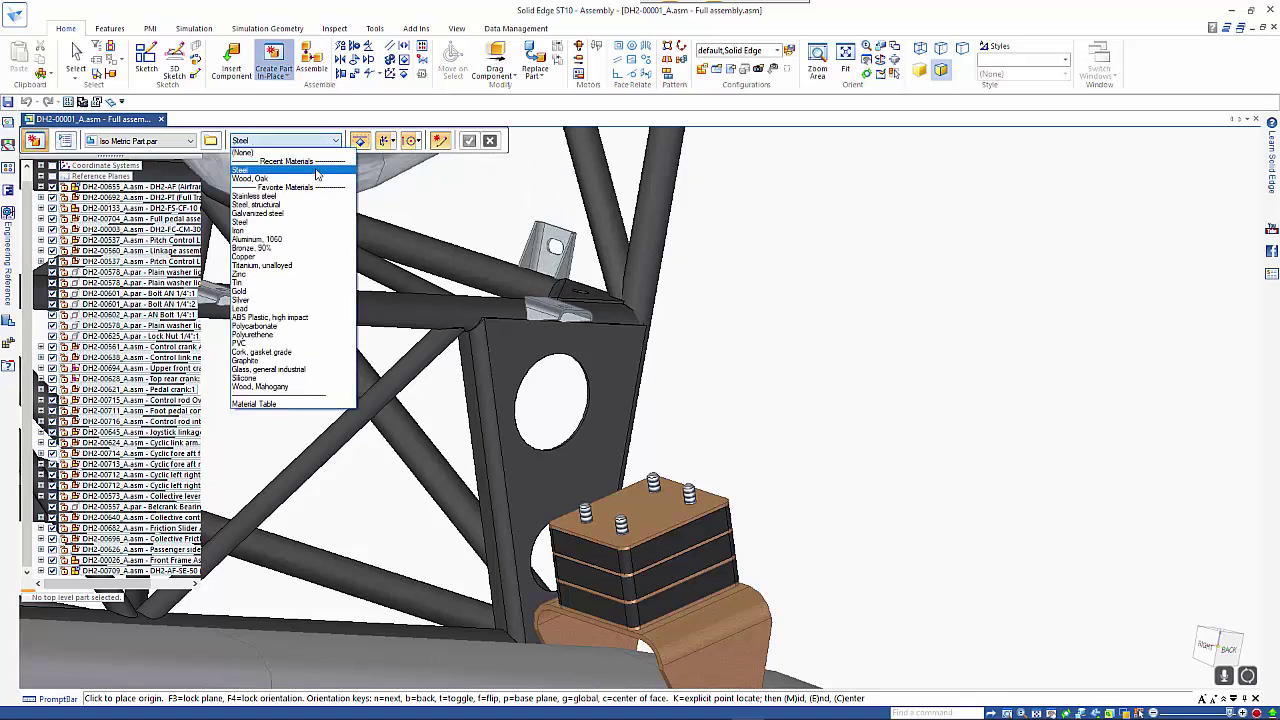
click(317, 171)
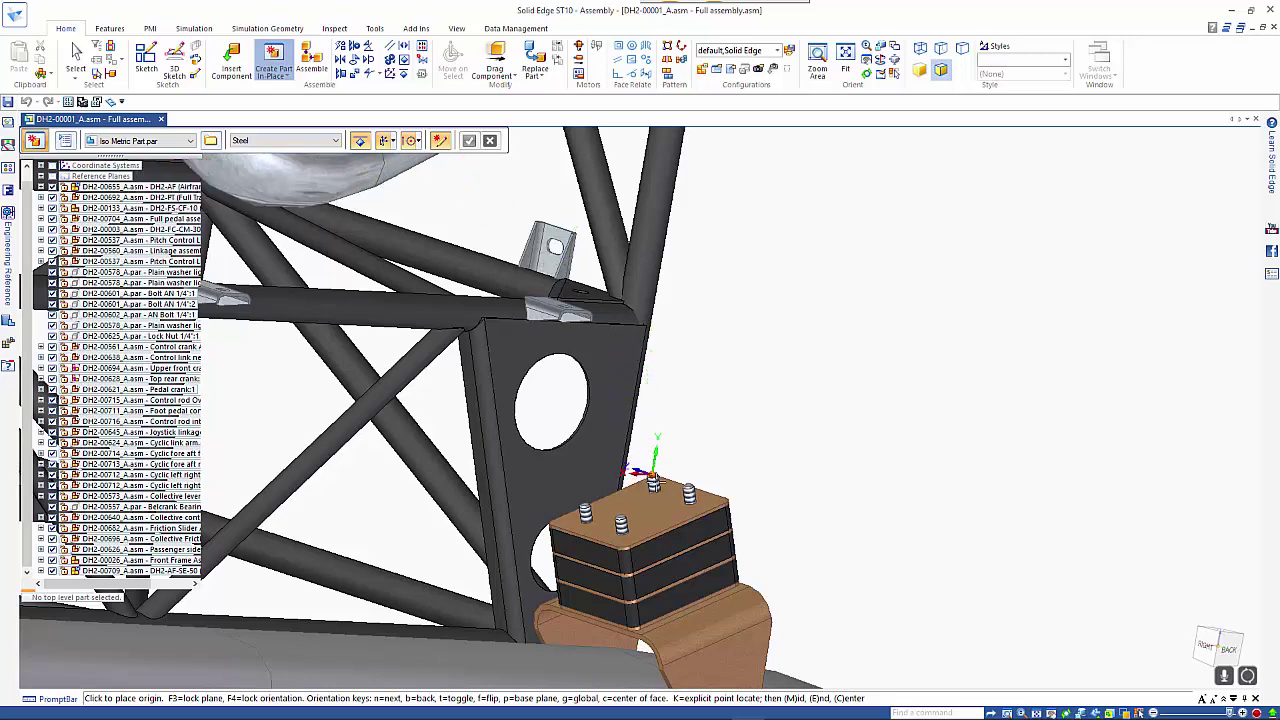
Step: Place the new part's origin at the midpoint of the long outer edge of the block mount's top plate, using Midpoint keypoints
scroll(676, 510, up, 5)
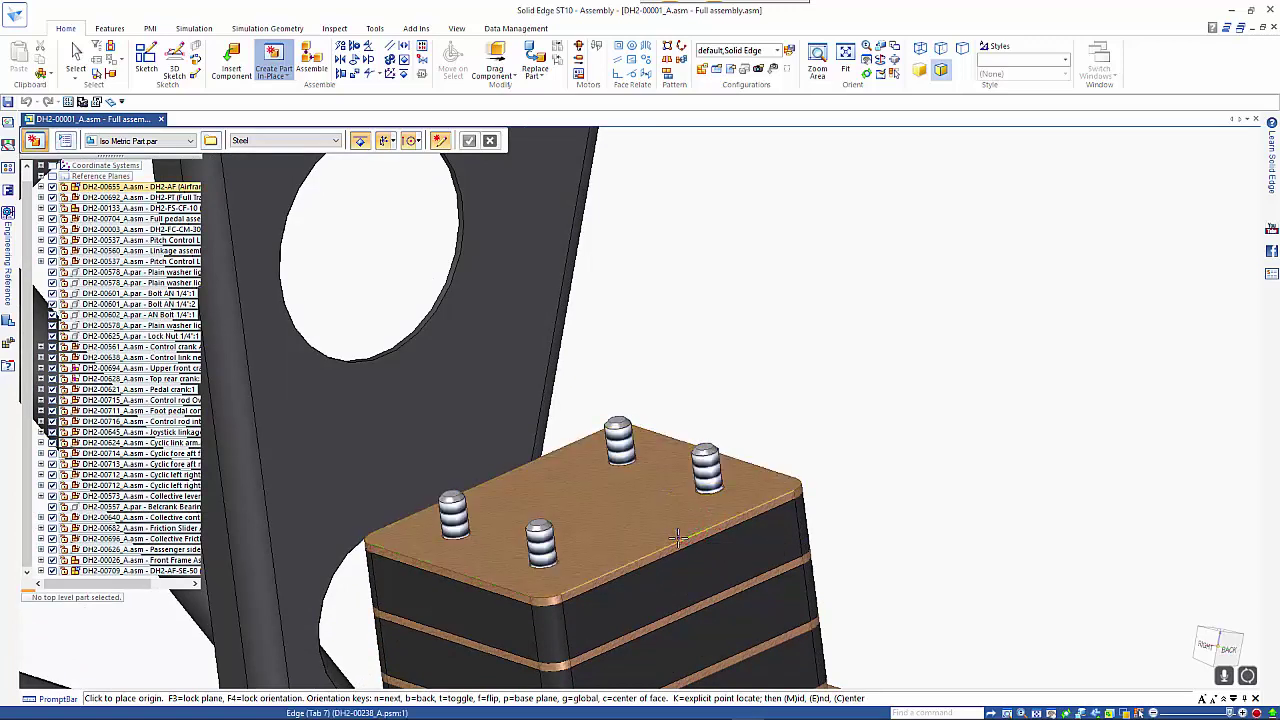
click(423, 146)
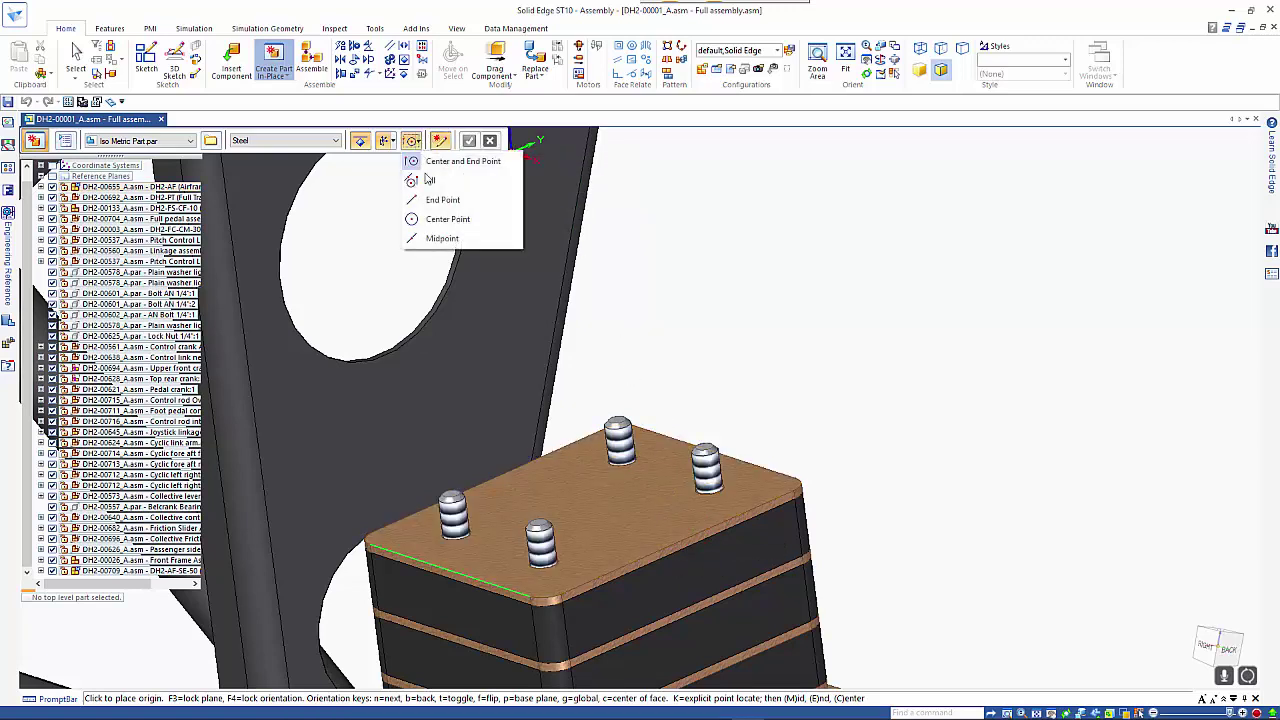
click(418, 236)
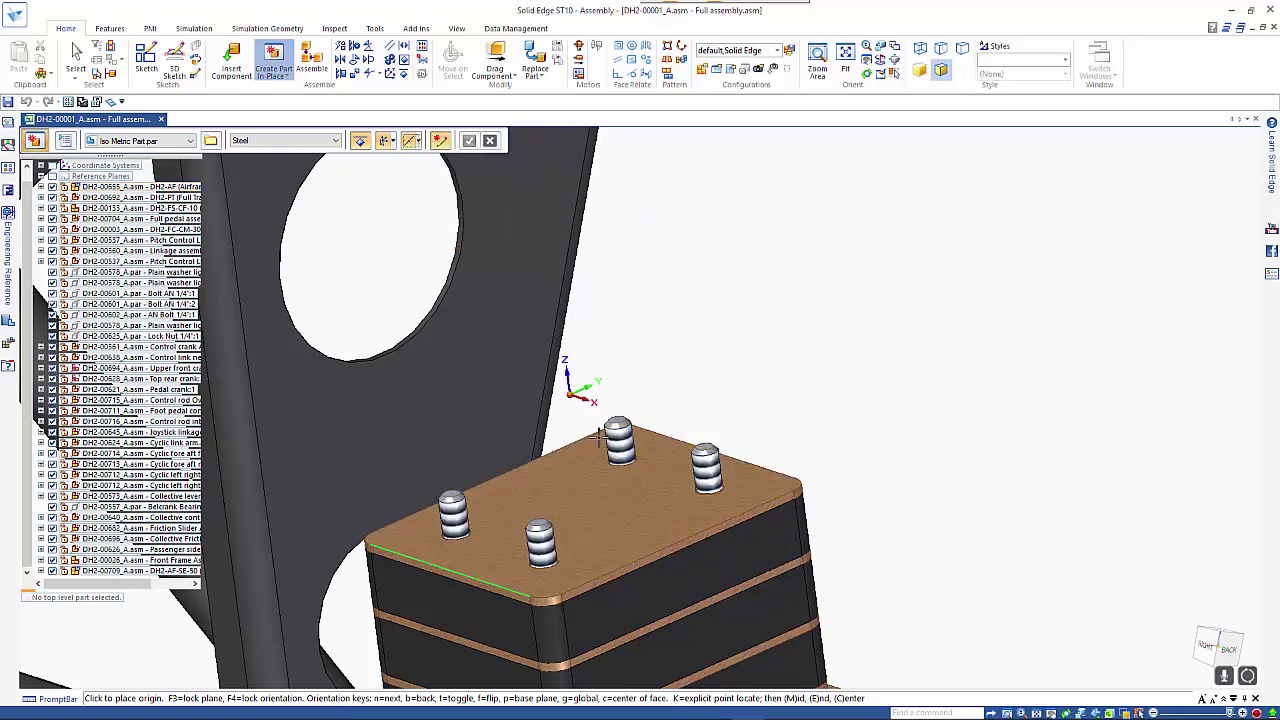
click(688, 539)
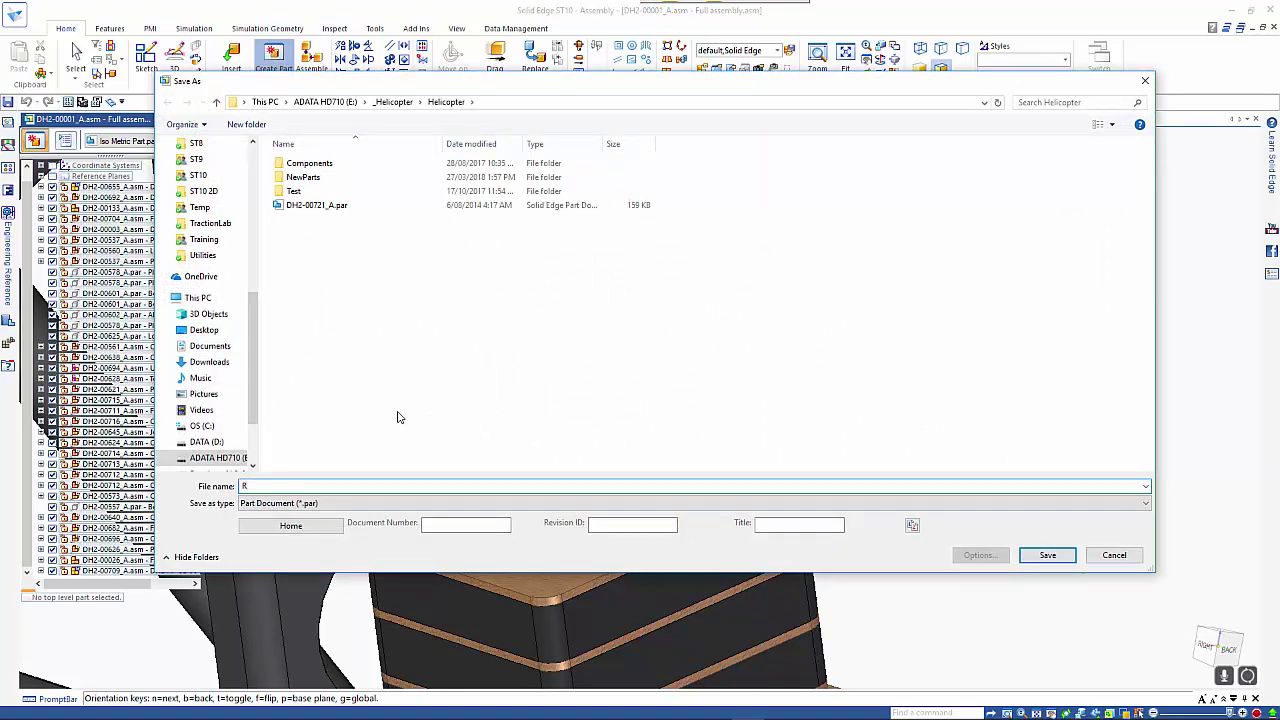
Step: Save the new part in the Helicopter folder as DH2-00720A
text(DH2-)
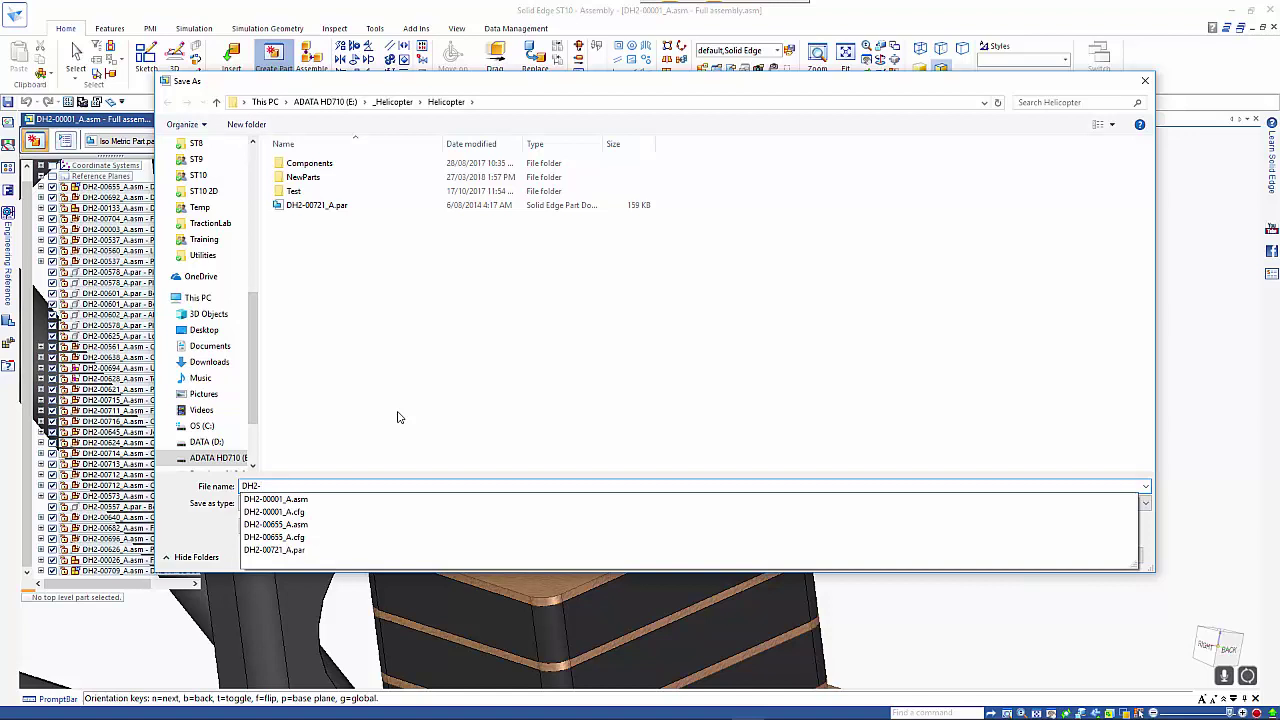
text(720A)
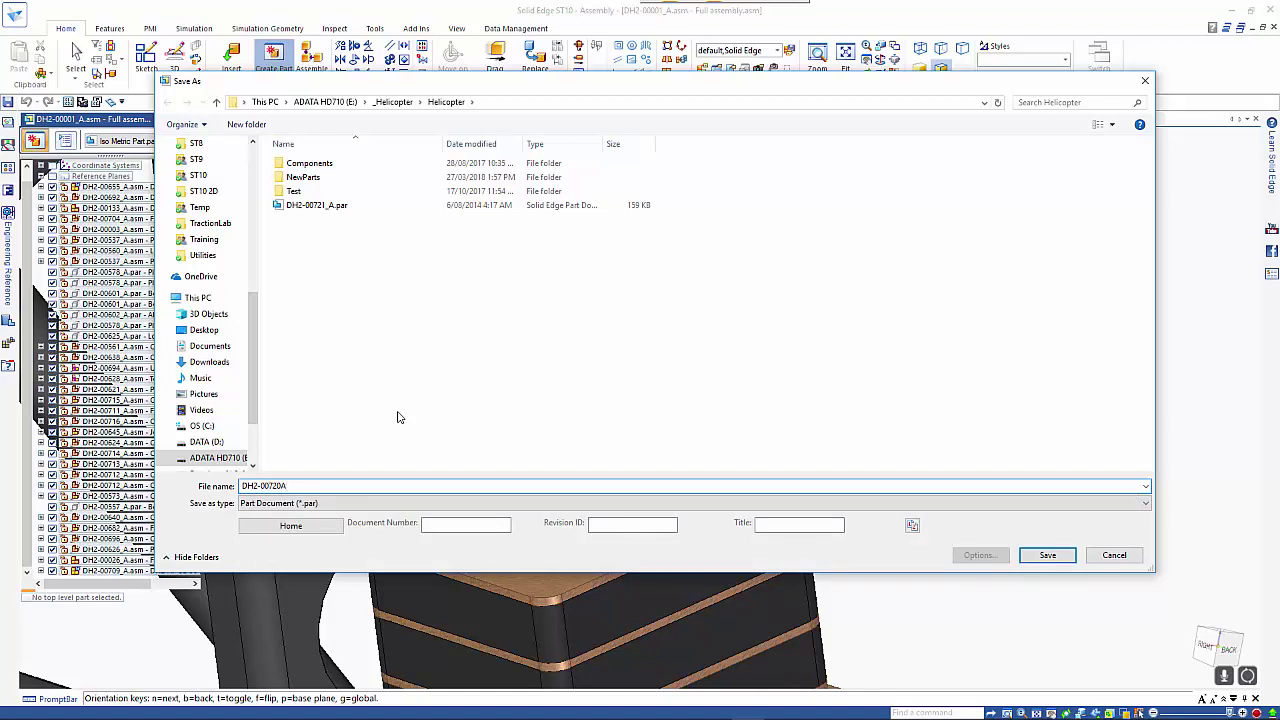
click(1047, 555)
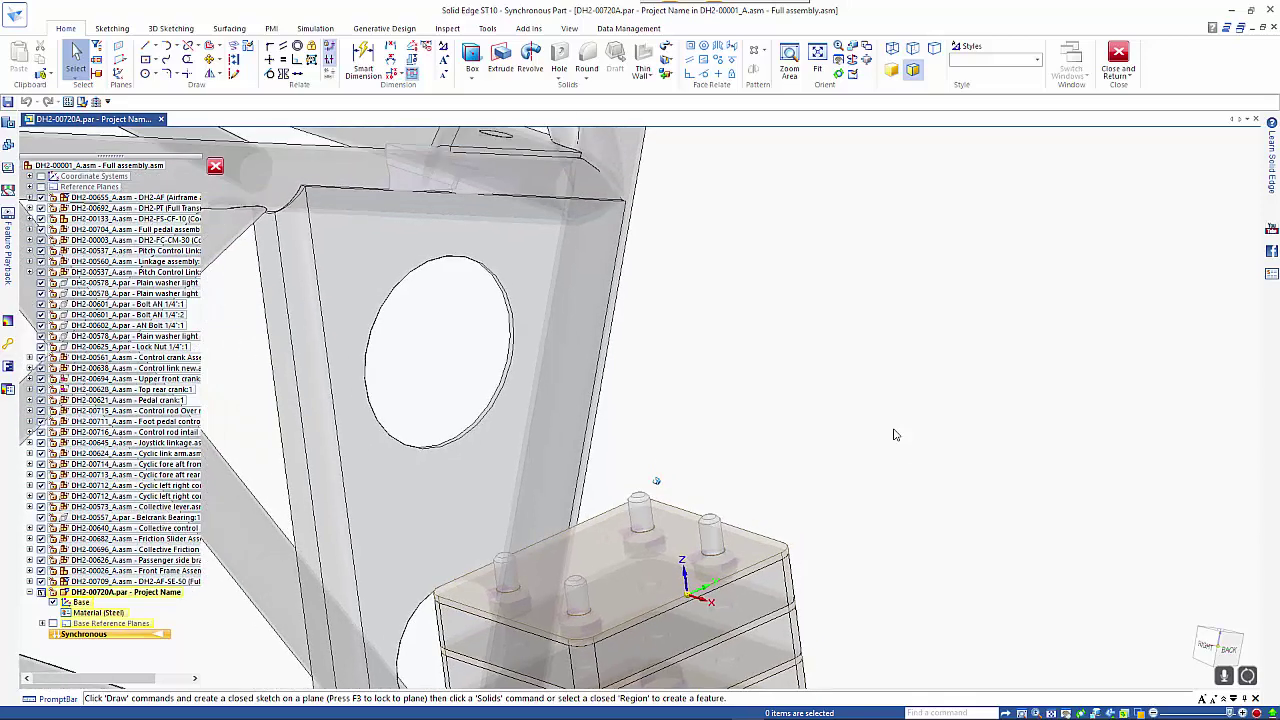
Step: Create a two-point box about 77.72 mm wide on the vertical base plane above the mount, extending it to the cutout edge of the frame panel
click(473, 57)
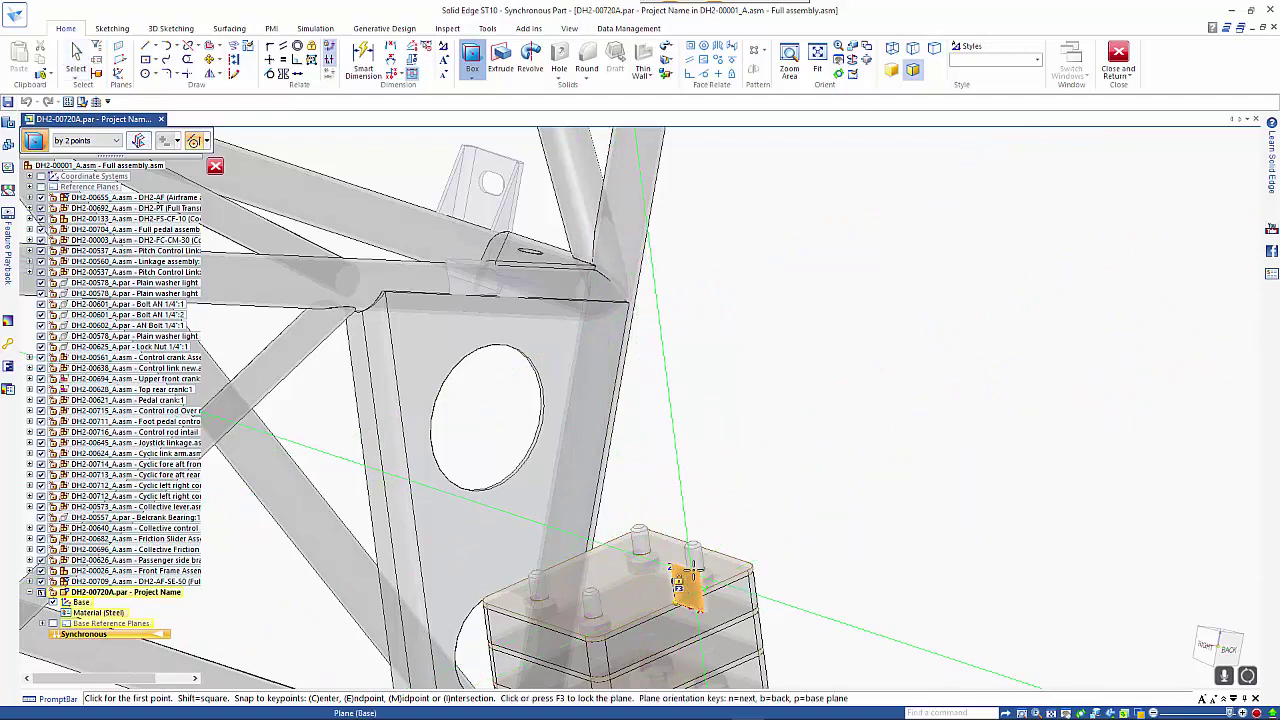
key(F3)
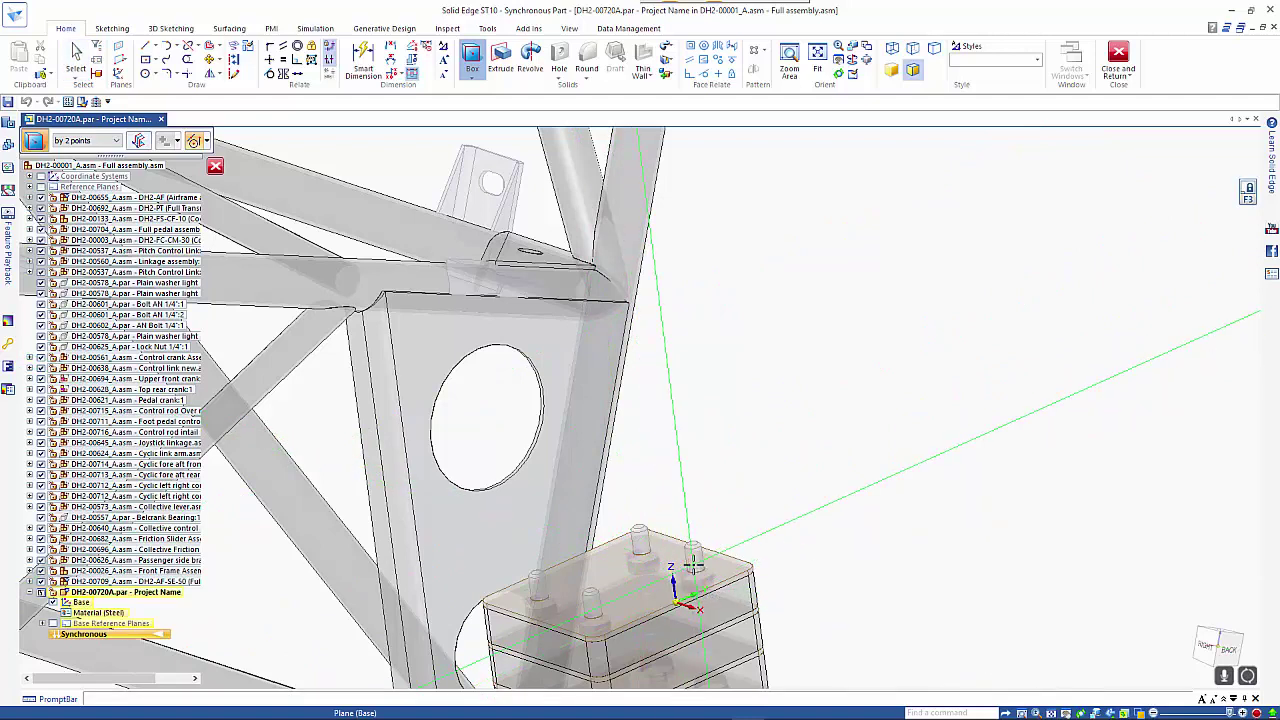
click(757, 568)
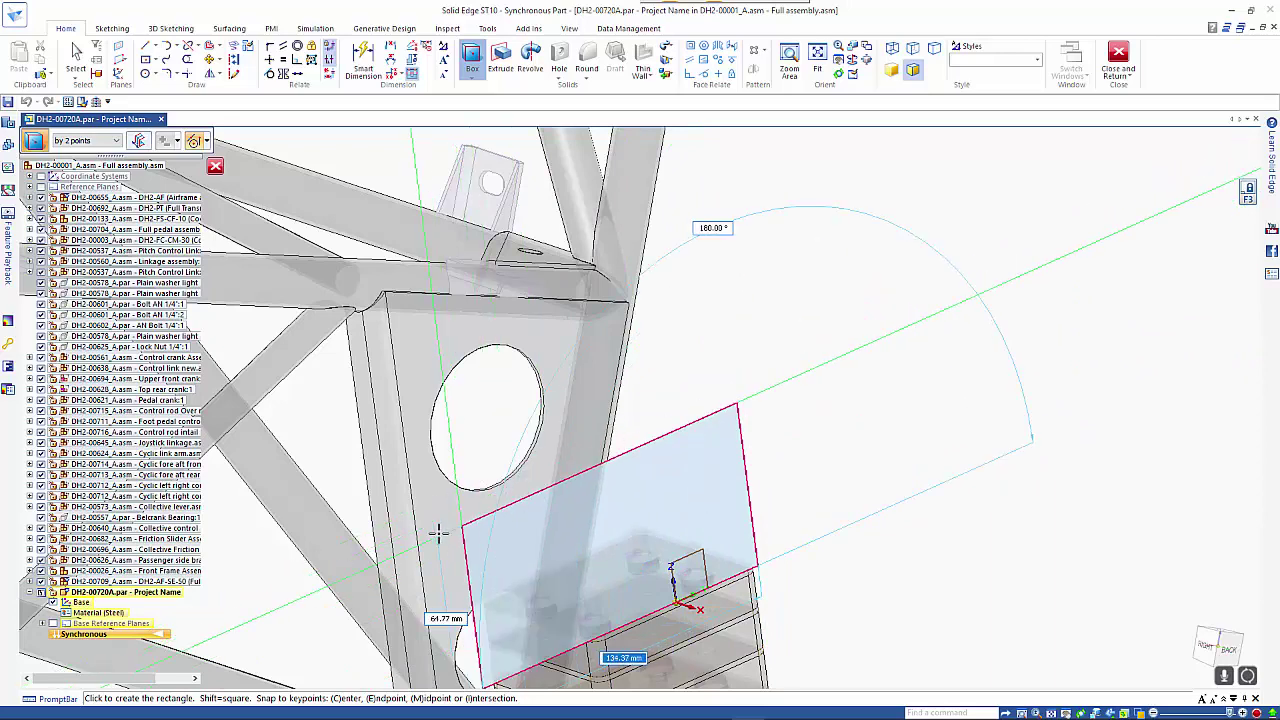
middle_drag(418, 536, 660, 520)
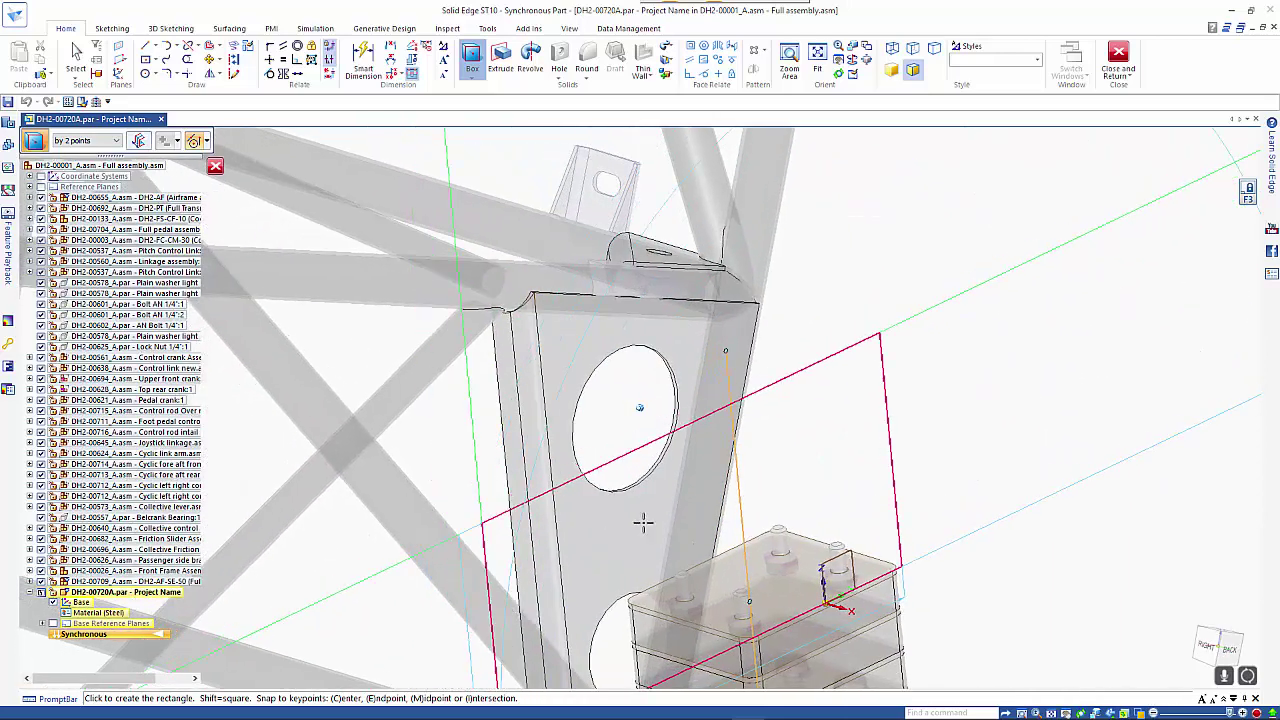
click(727, 352)
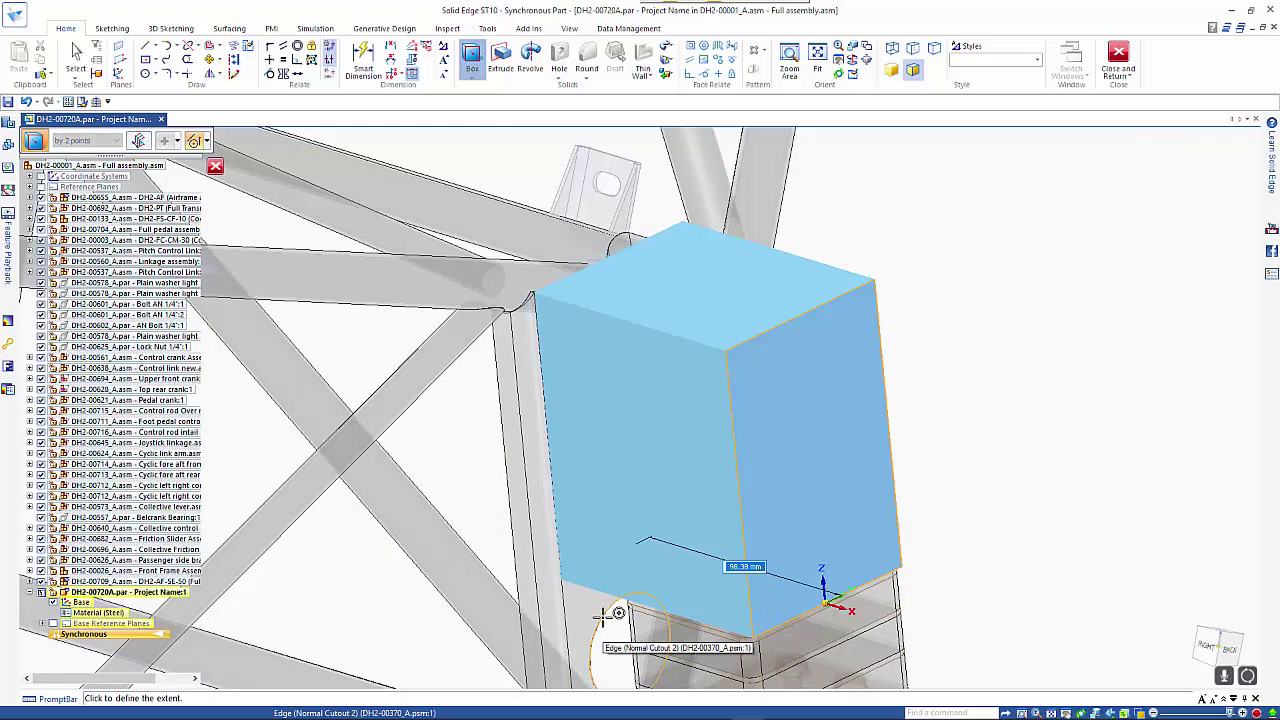
click(604, 614)
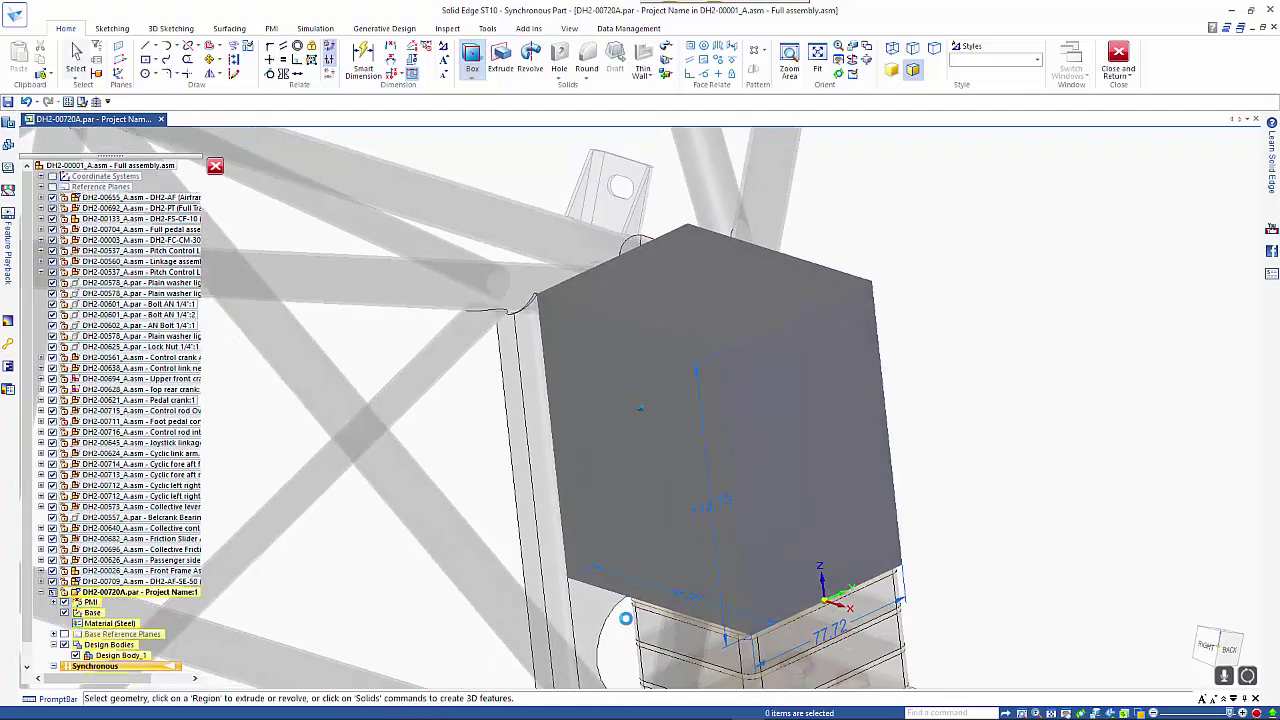
Step: Rotate the box's top face by 40° about its upper edge at the frame panel so it slopes down outward
middle_drag(626, 618, 870, 440)
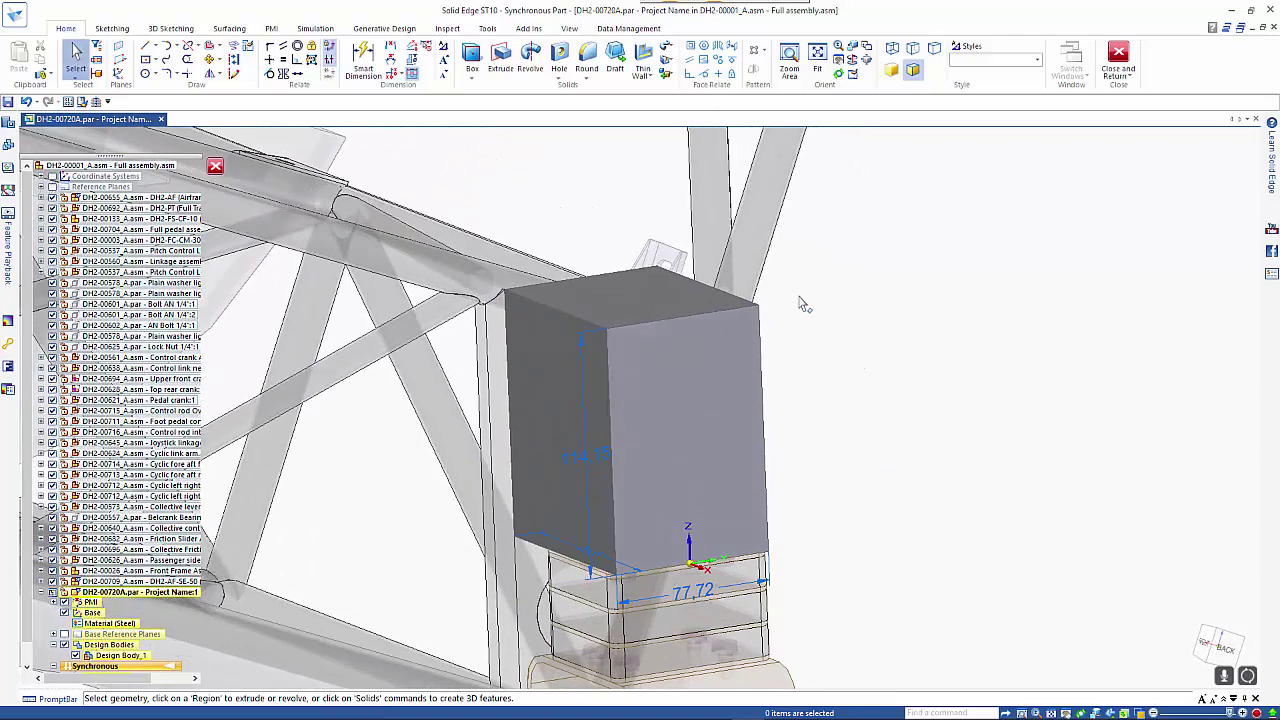
click(620, 280)
click(621, 280)
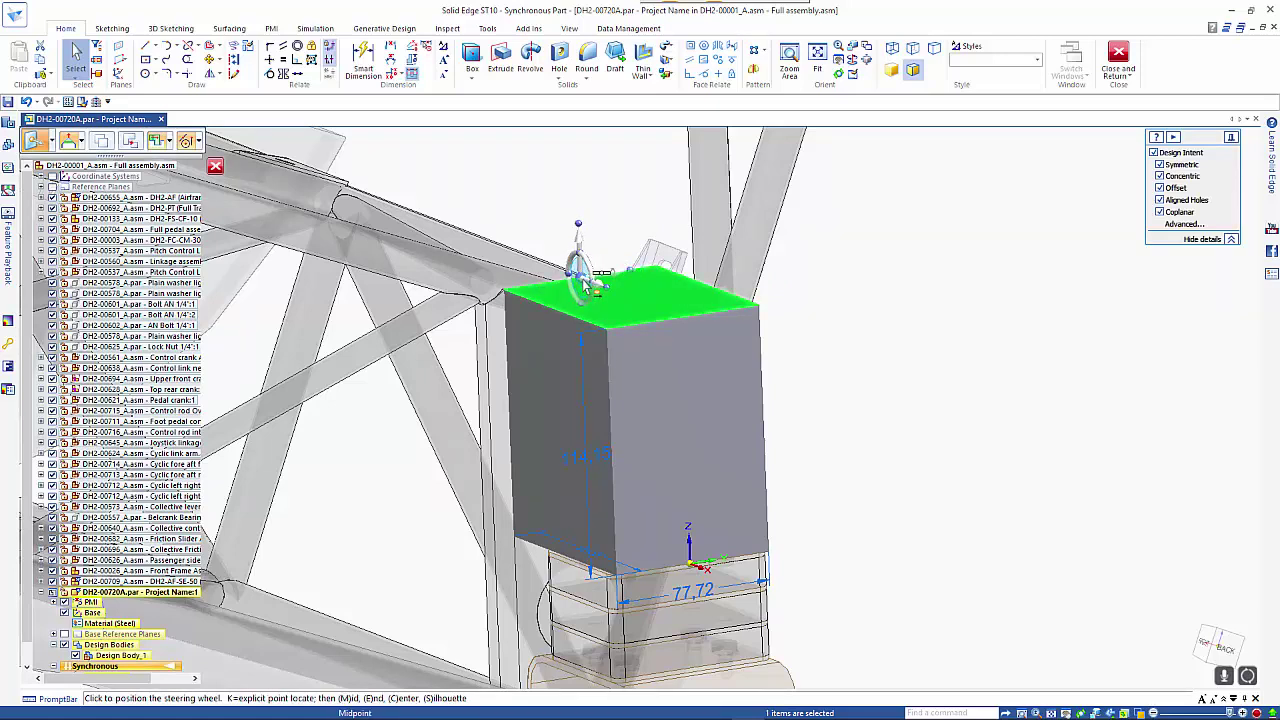
click(584, 280)
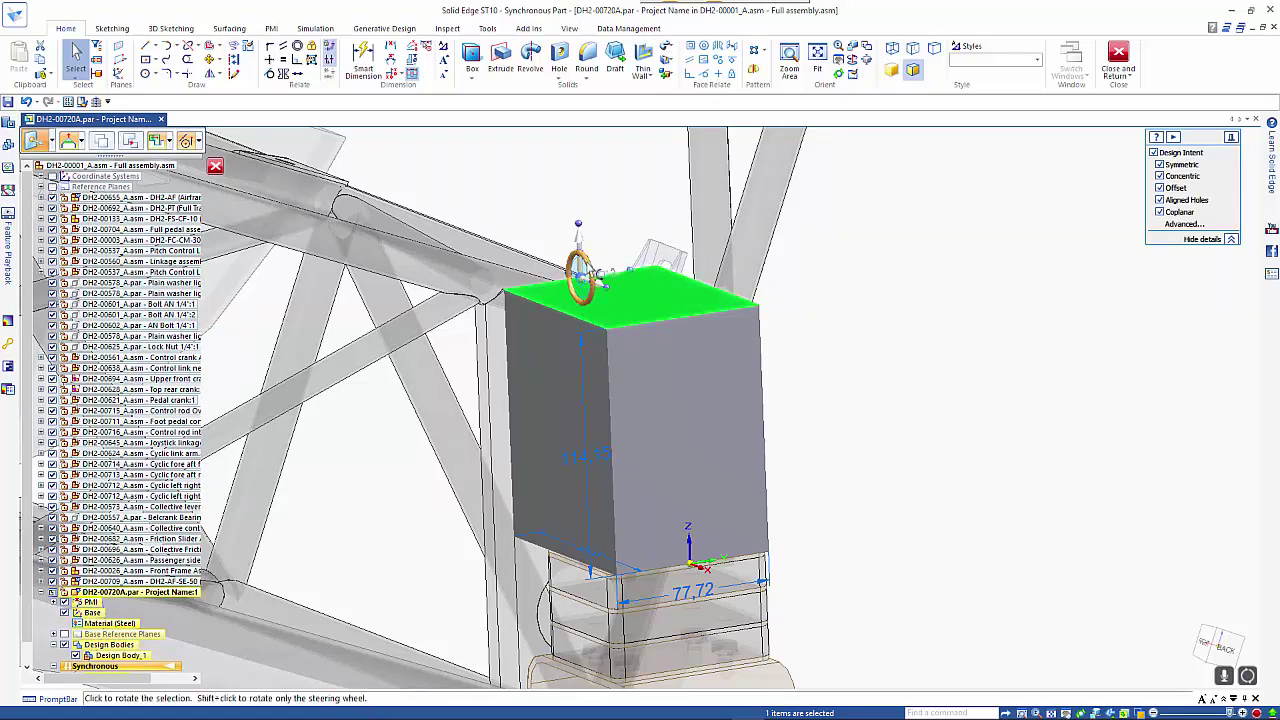
click(589, 262)
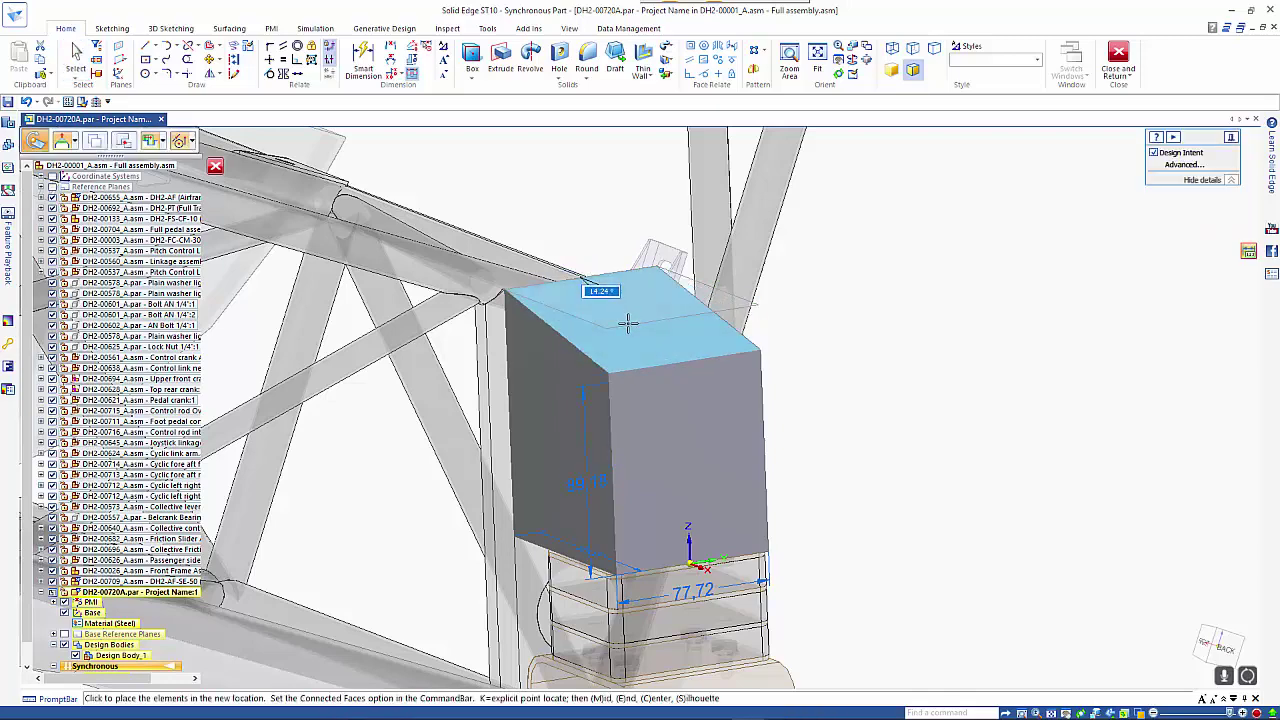
text(40)
key(Return)
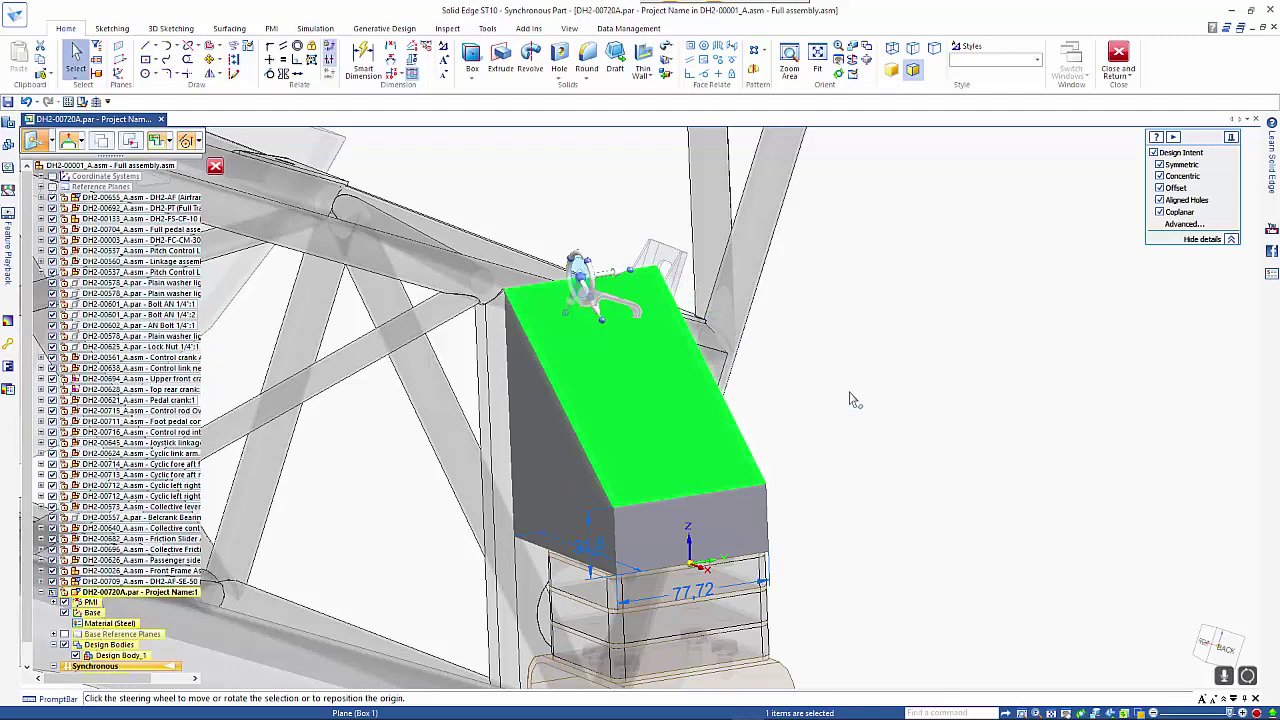
middle_drag(853, 398, 987, 566)
click(1030, 588)
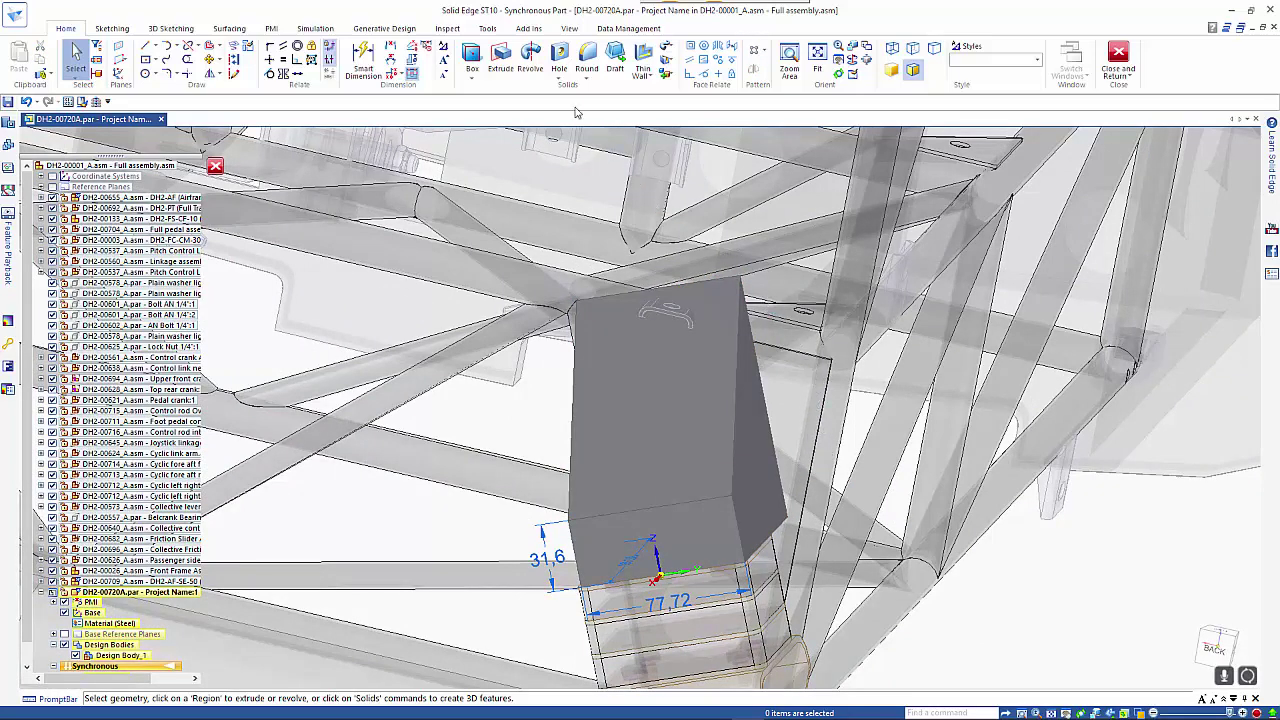
Step: Make the box's side face coplanar with the slanted side face of the adjacent frame panel
click(690, 47)
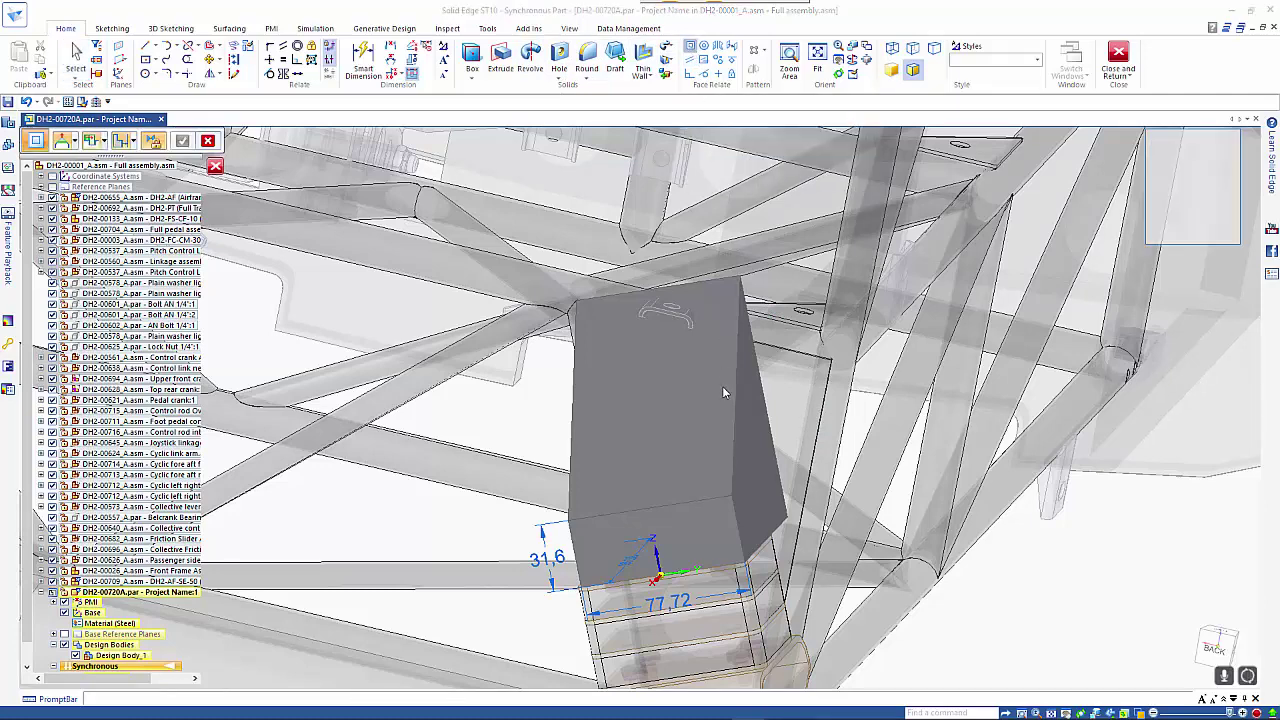
click(755, 445)
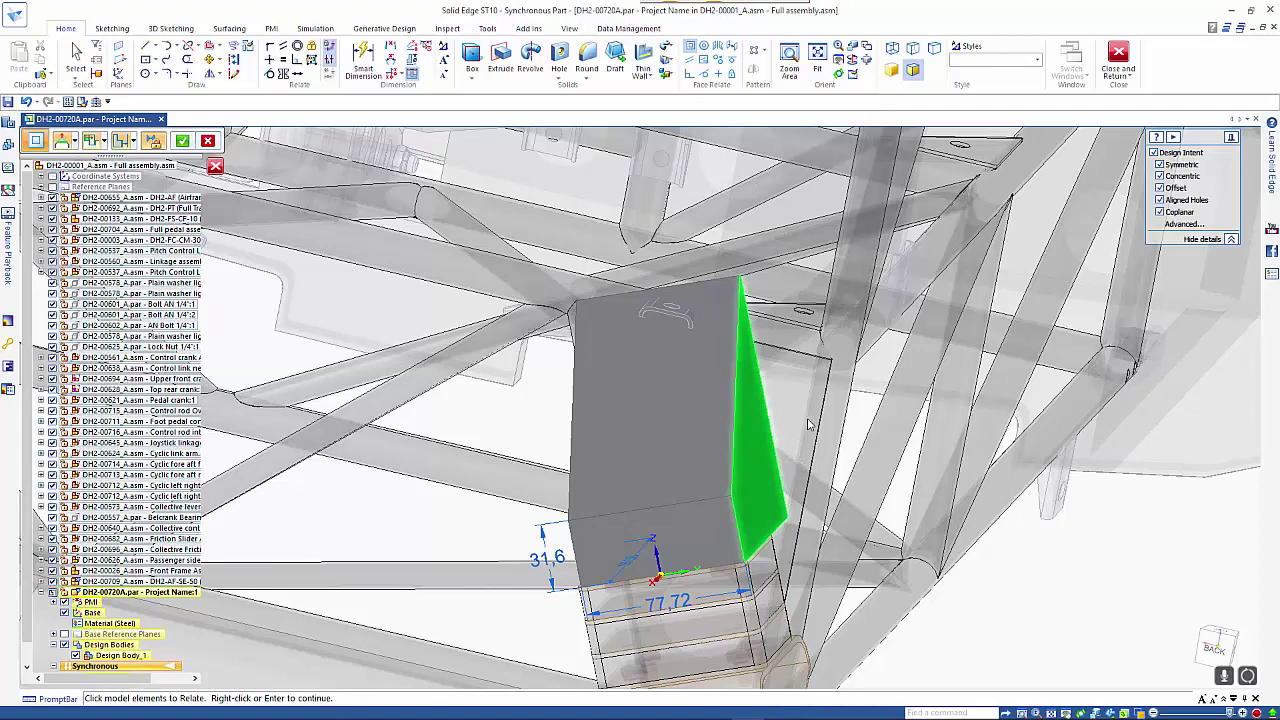
right_click(810, 424)
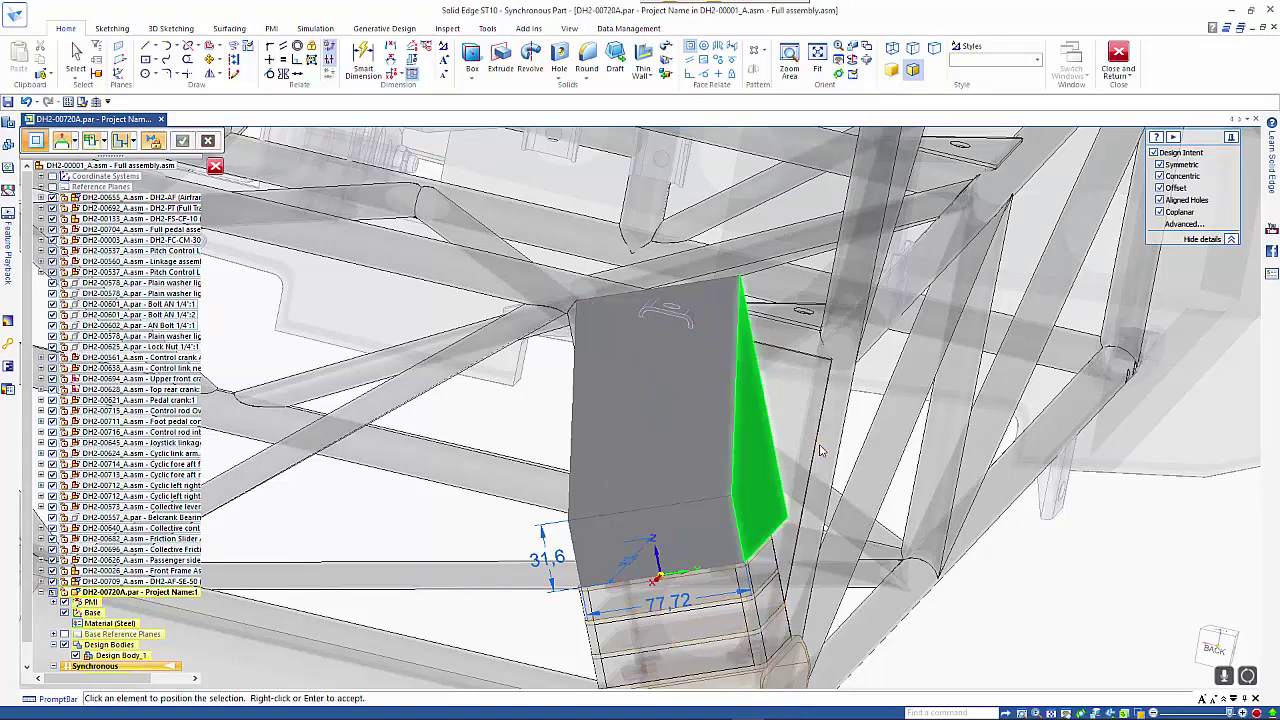
click(818, 450)
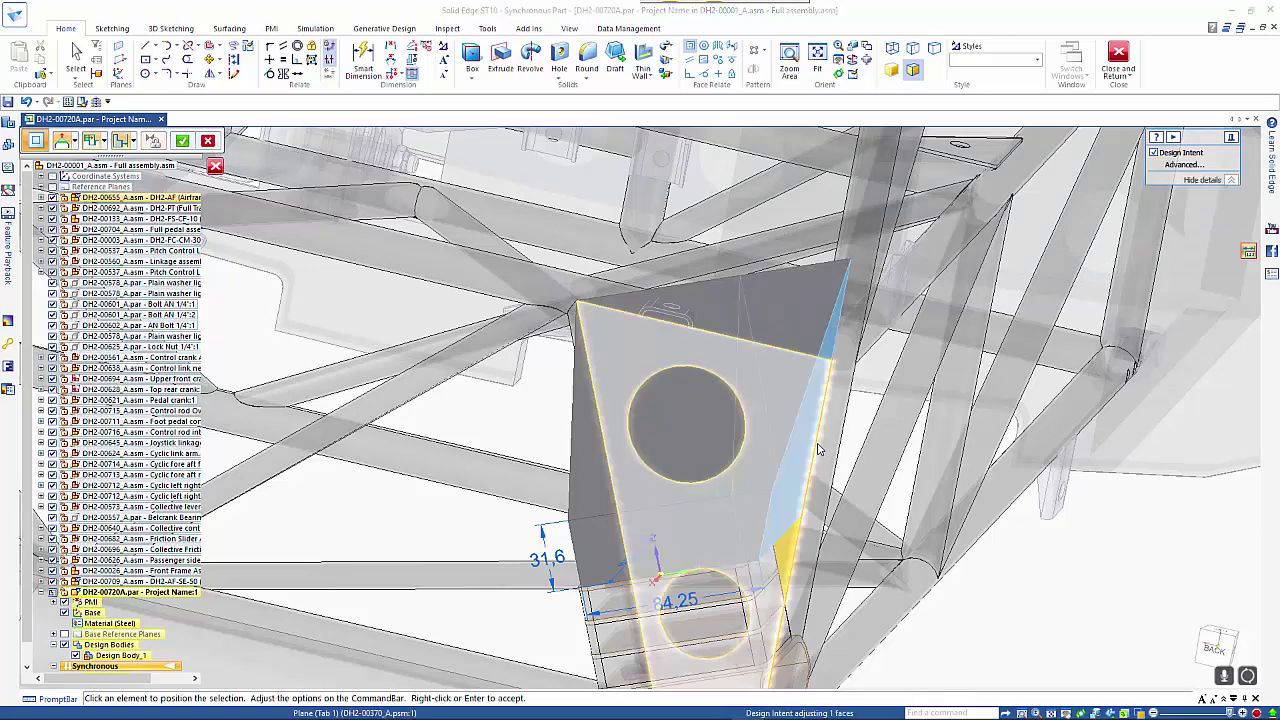
middle_drag(1015, 554, 1059, 448)
right_click(1060, 448)
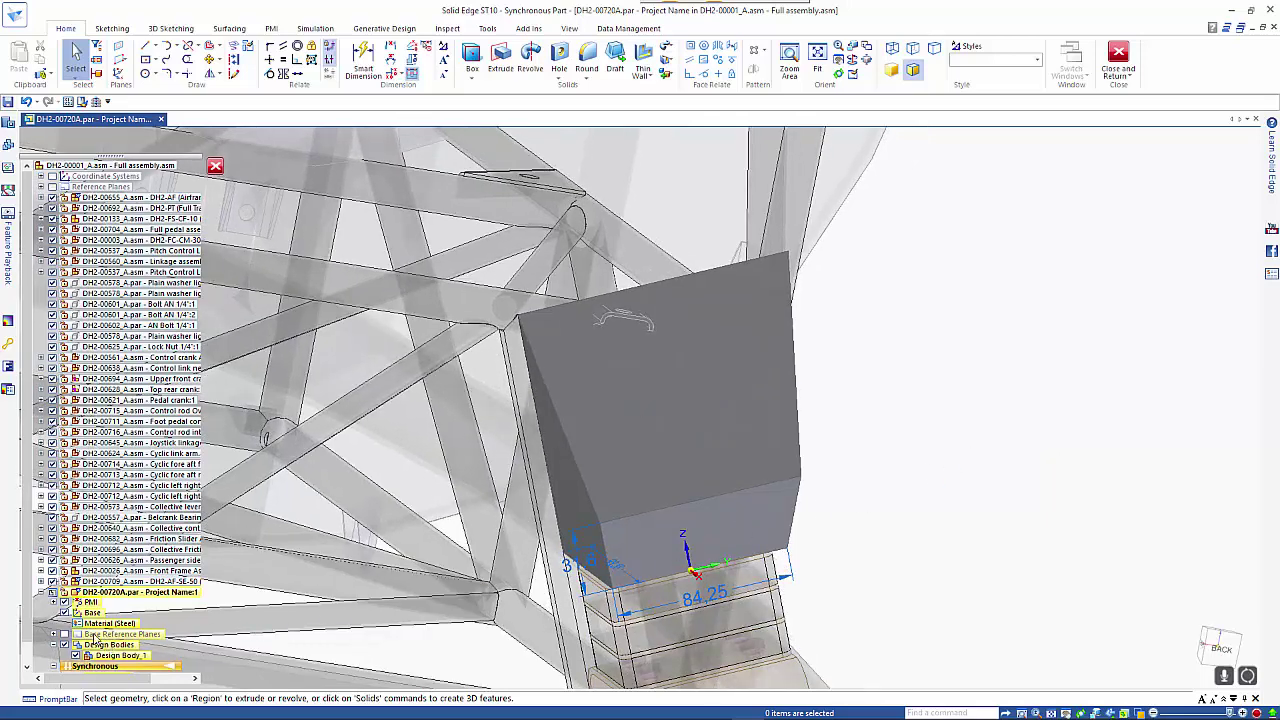
Step: Project the upper edge of the frame panel onto the plane of the box's short outer vertical face, using Single Wireframe selection
drag(28, 627, 33, 657)
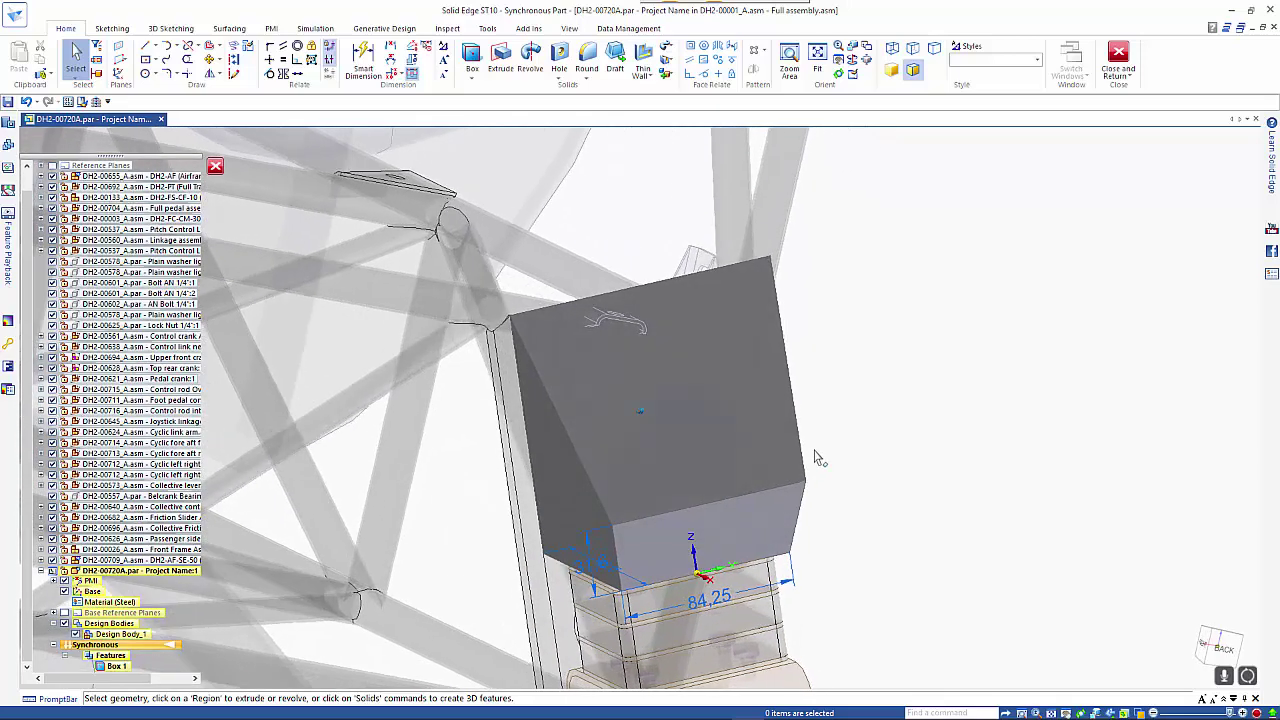
middle_drag(817, 457, 599, 283)
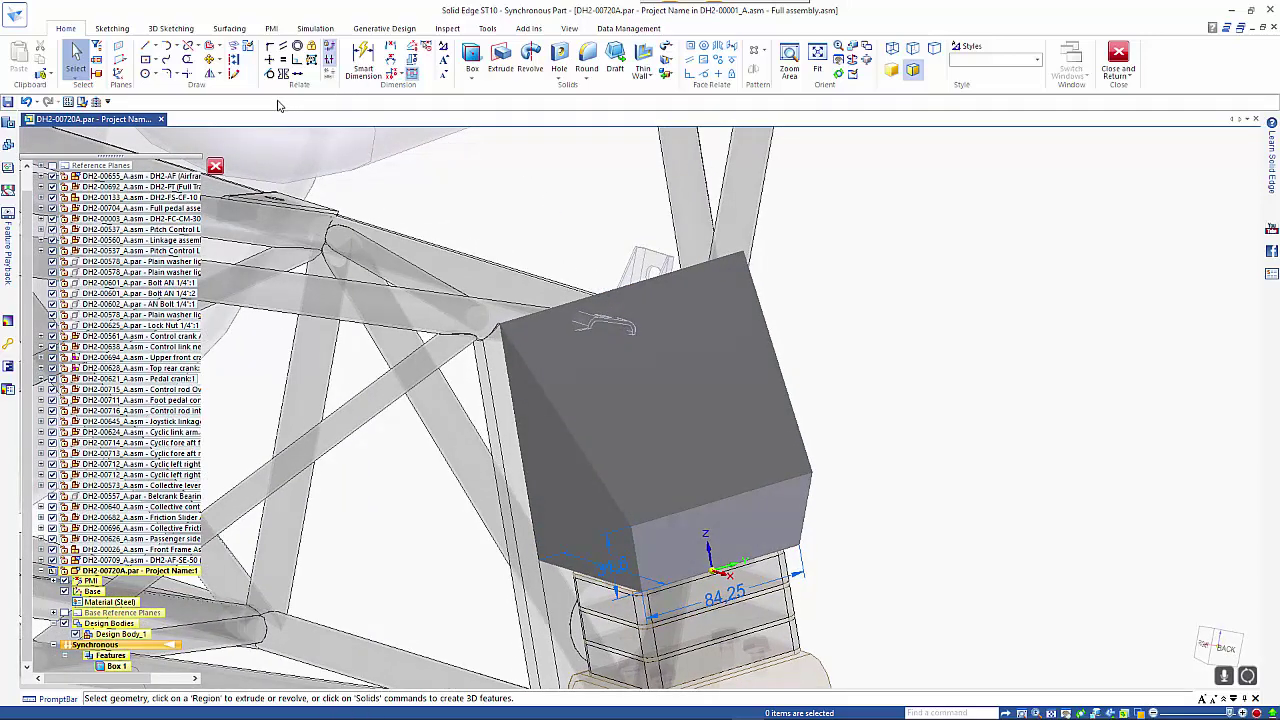
click(234, 46)
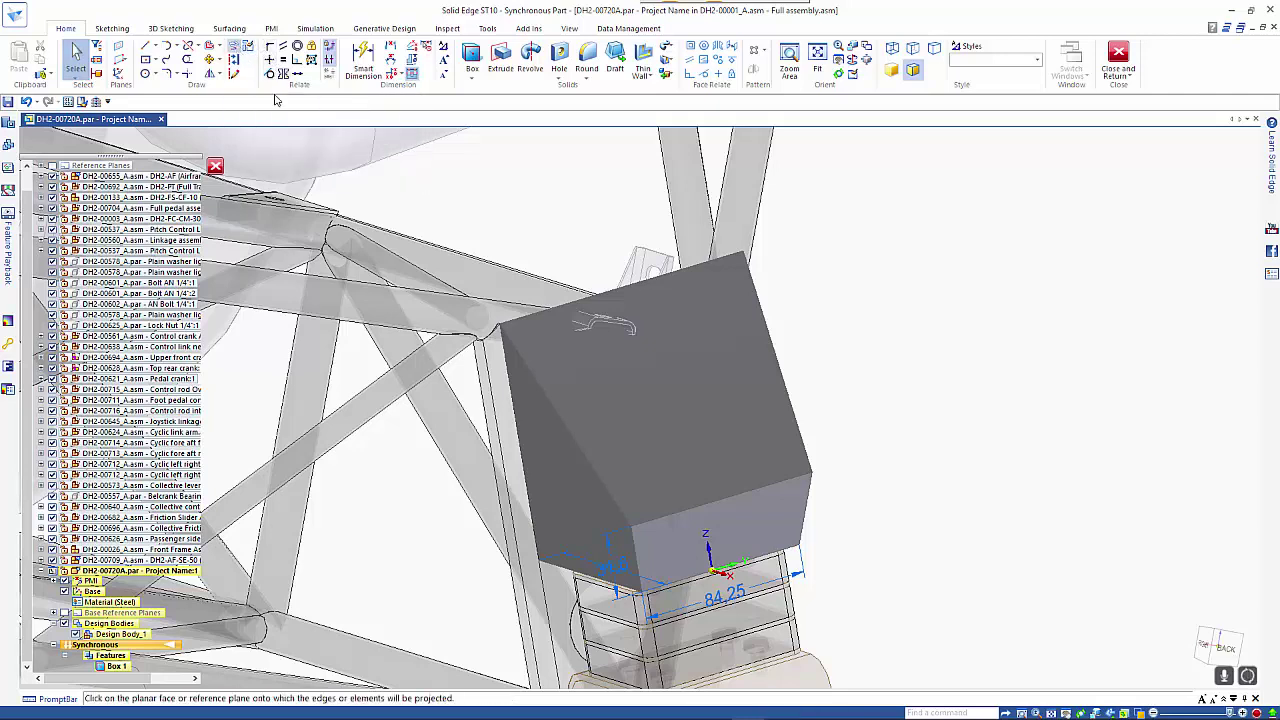
click(764, 526)
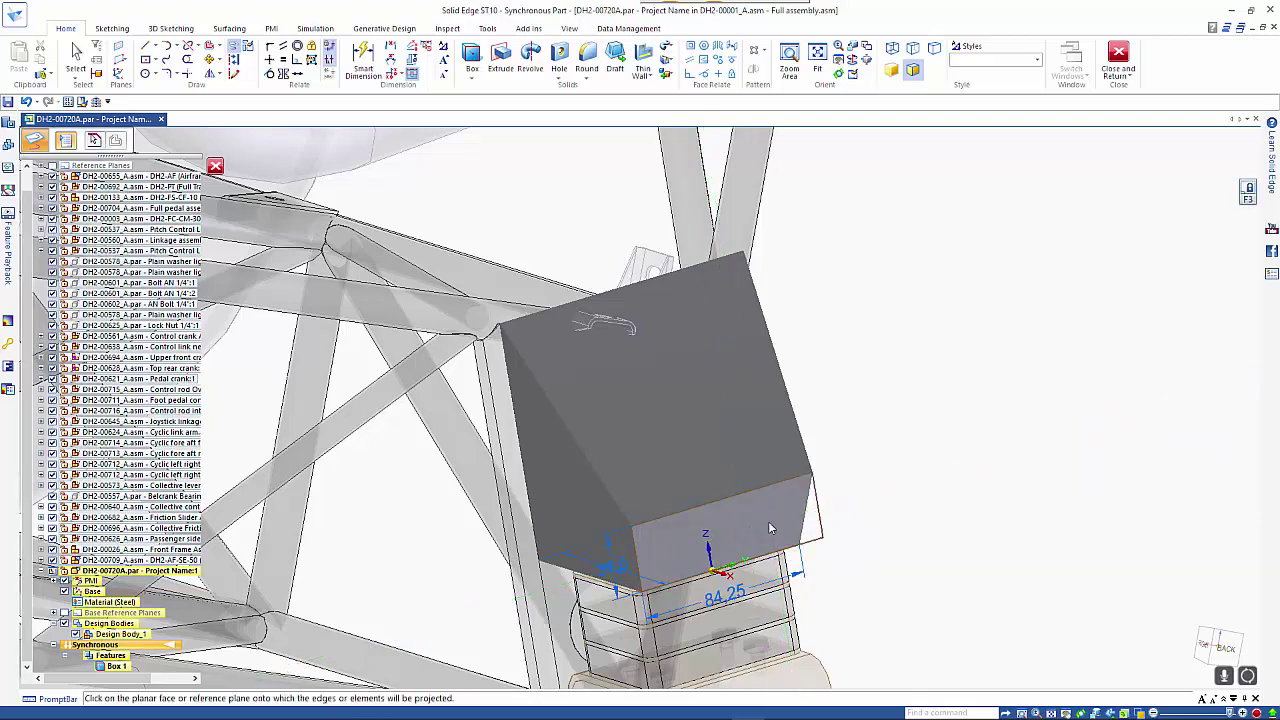
click(78, 218)
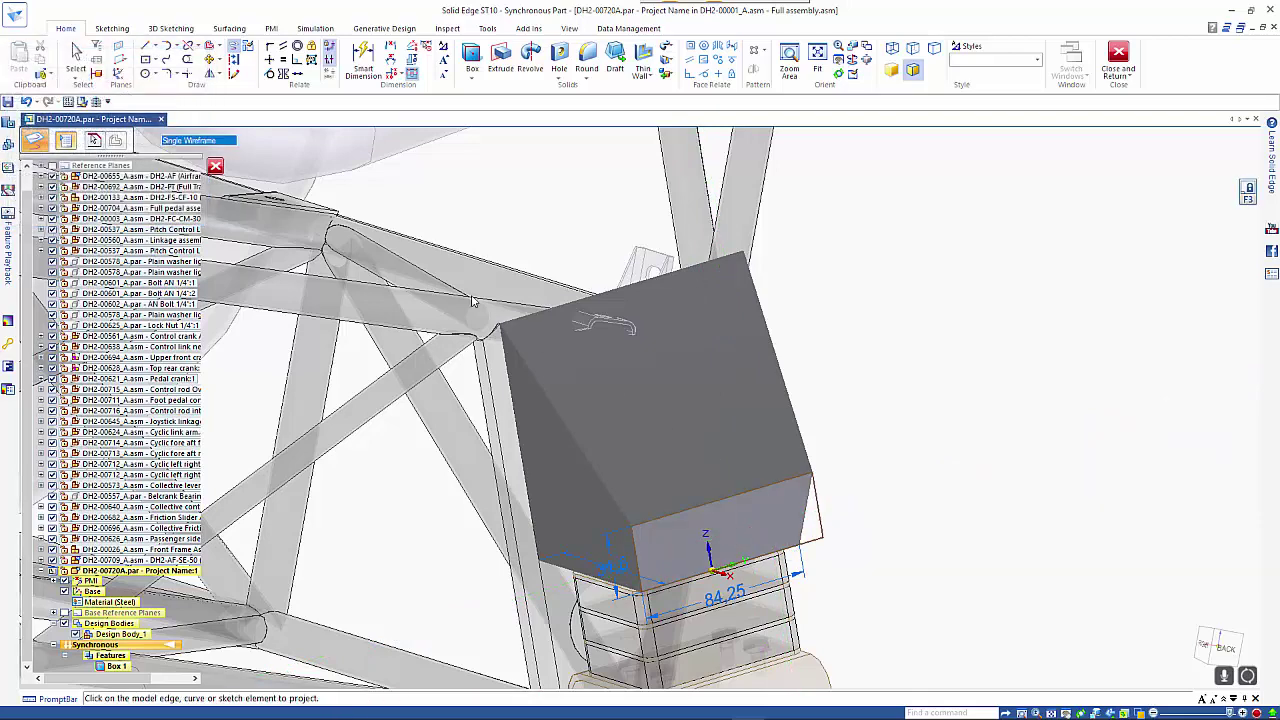
click(582, 341)
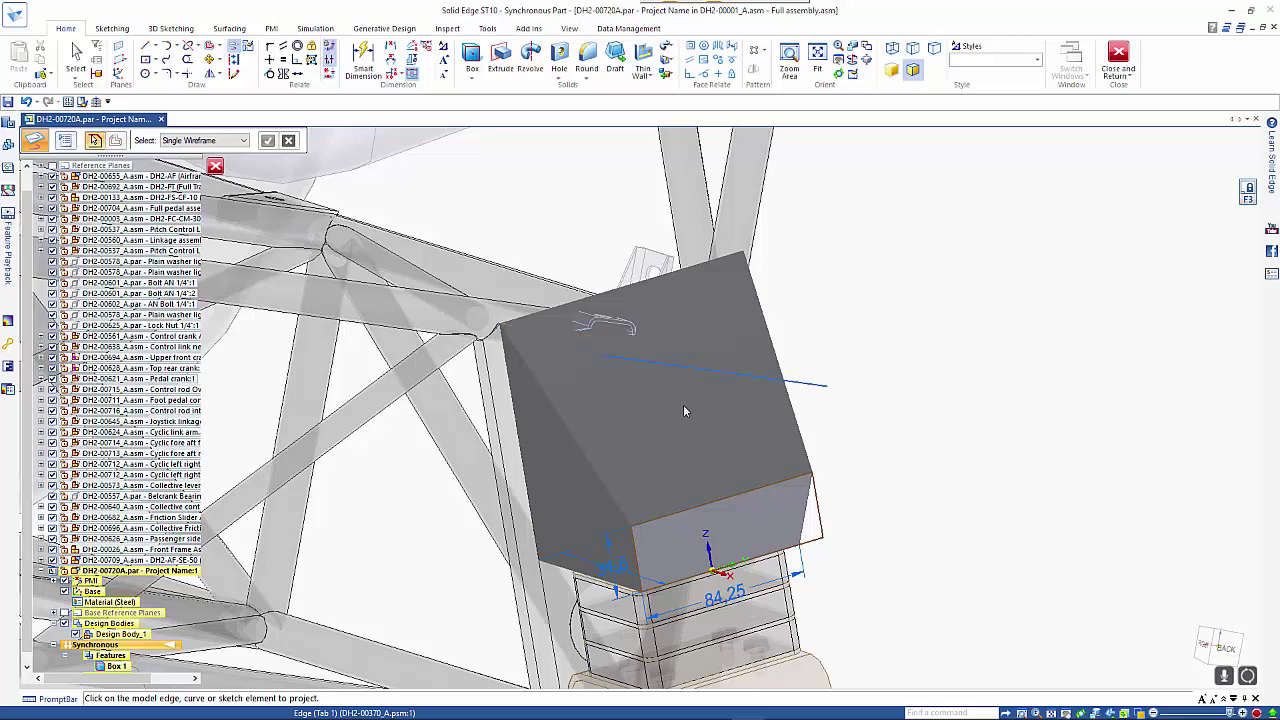
Step: Return to the full assembly and reopen the box part for in-place editing
click(1118, 55)
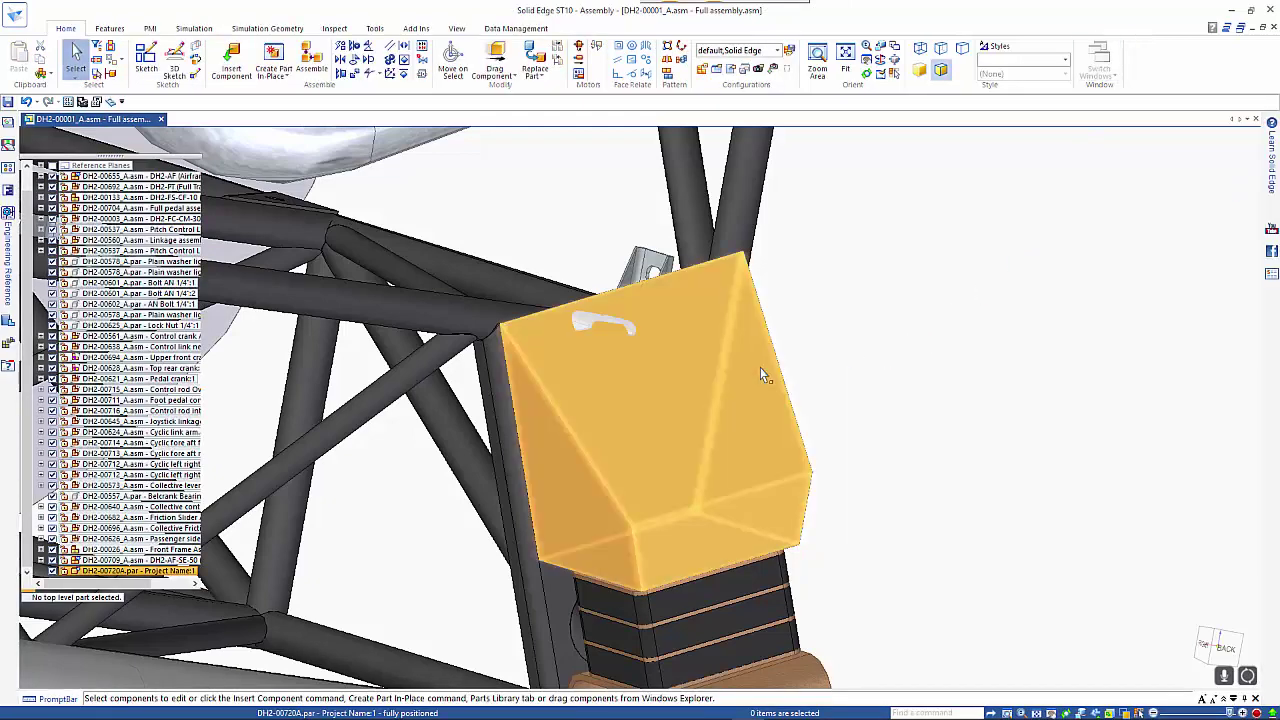
double_click(760, 372)
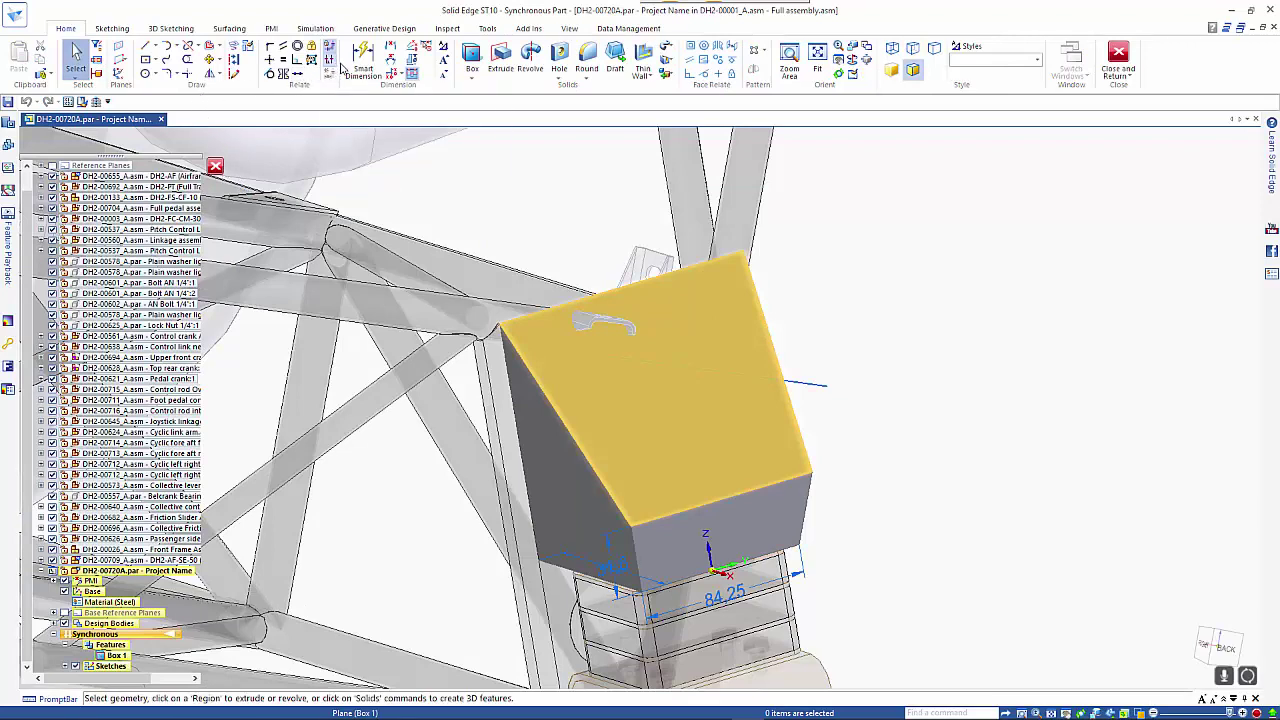
Step: Cut away the upper portion of the box above the projected line with Extrude, using Single selection and the Cut option
click(501, 56)
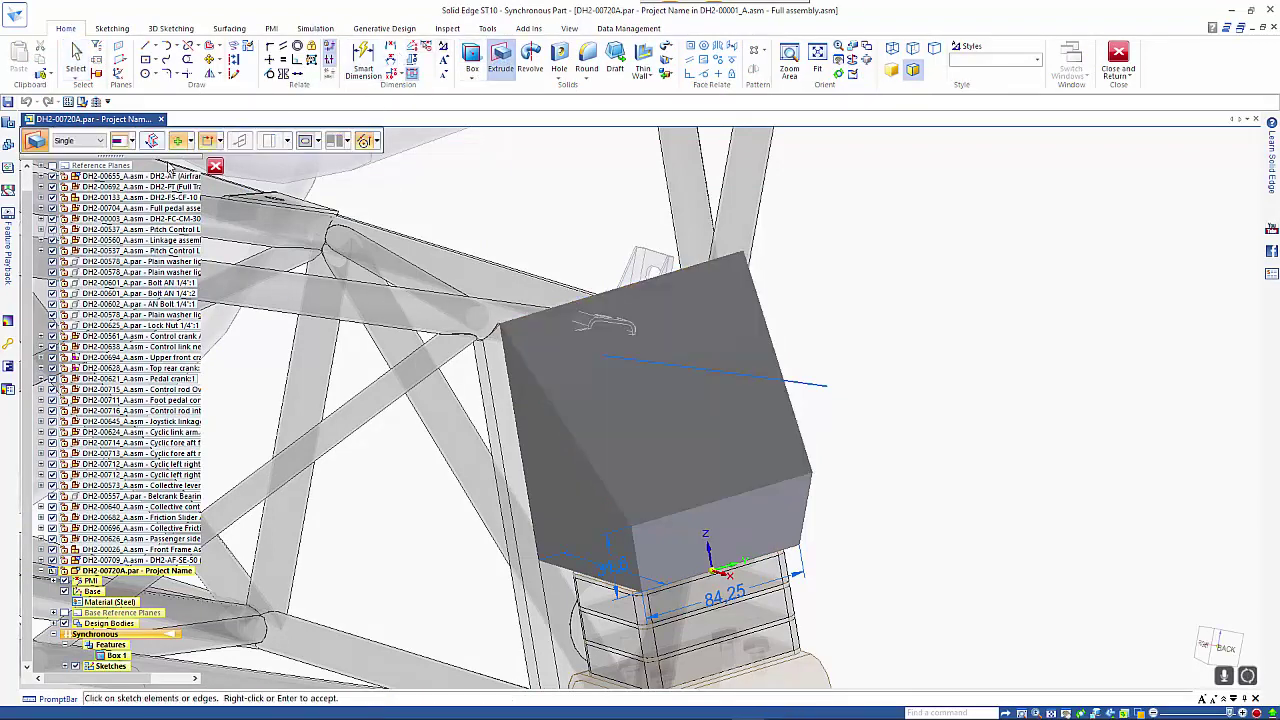
click(192, 141)
click(187, 174)
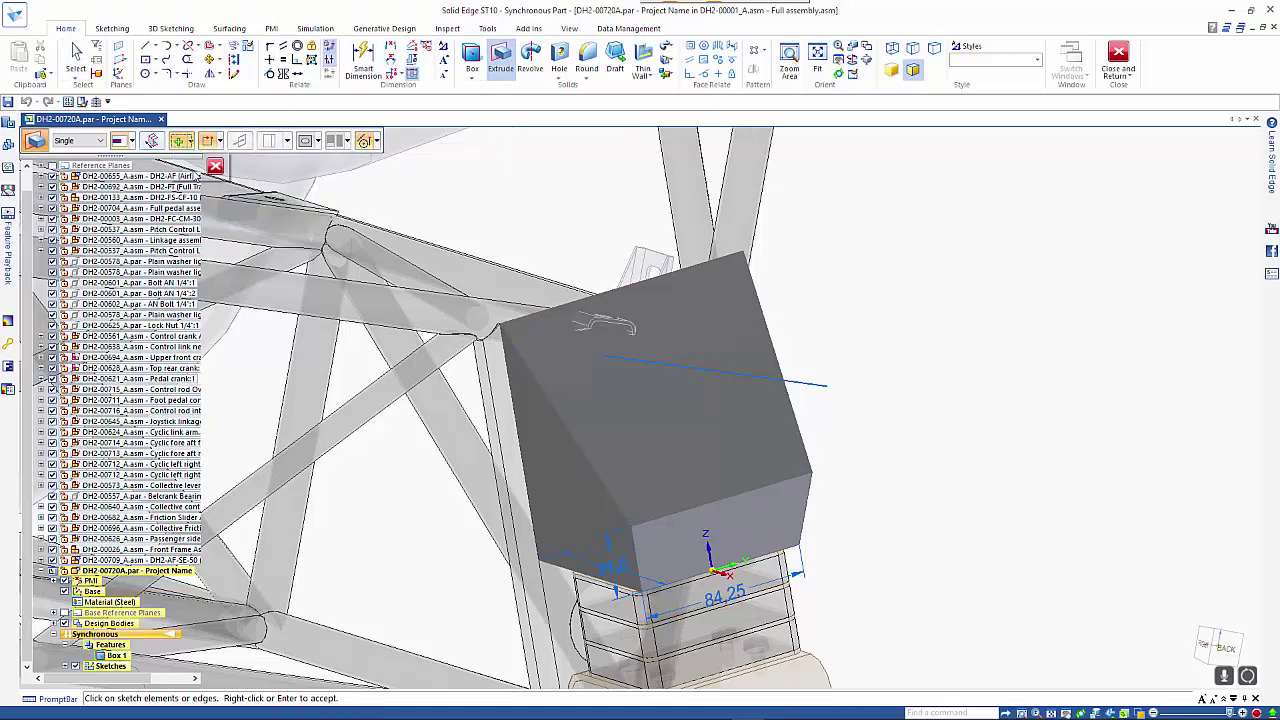
click(100, 140)
click(107, 156)
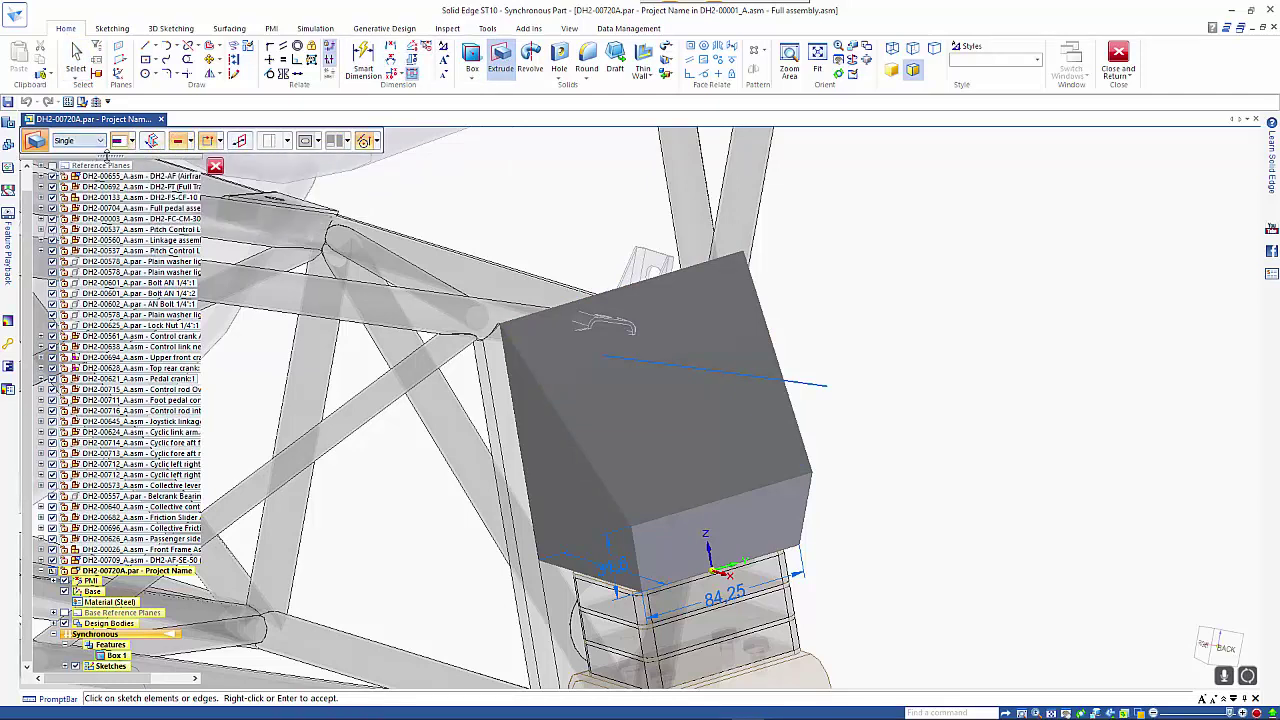
click(716, 371)
right_click(915, 319)
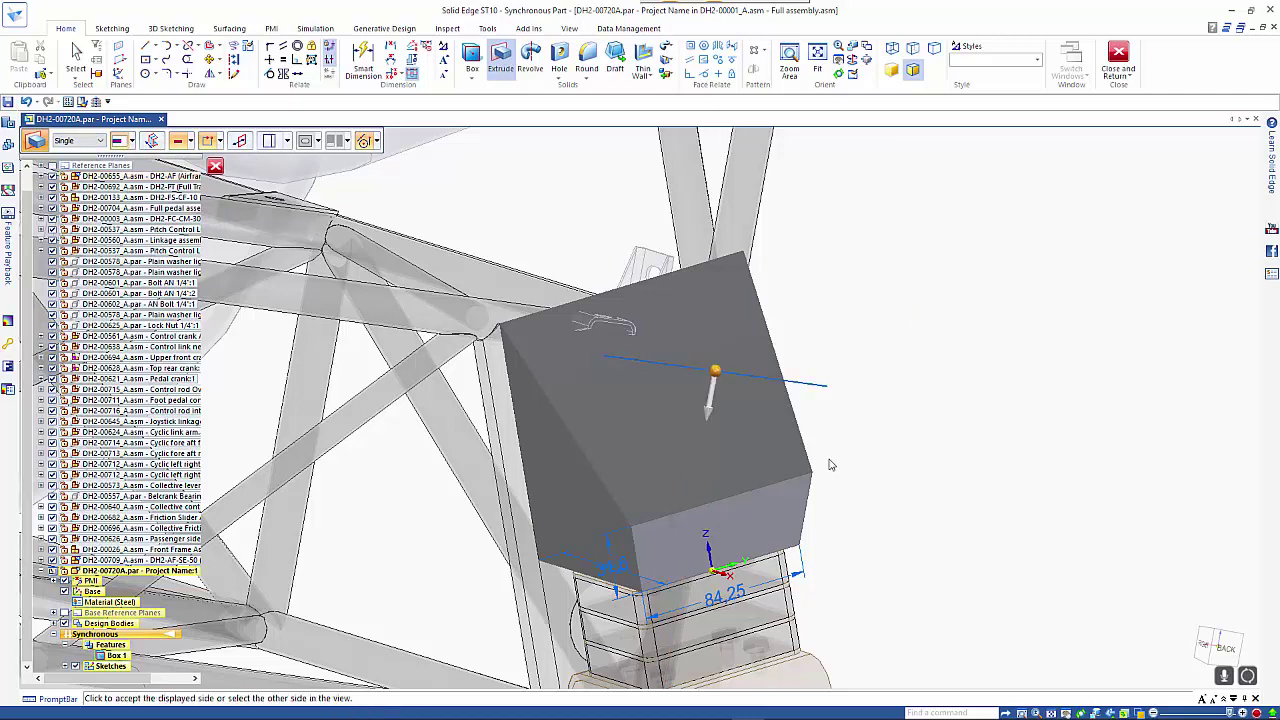
click(889, 331)
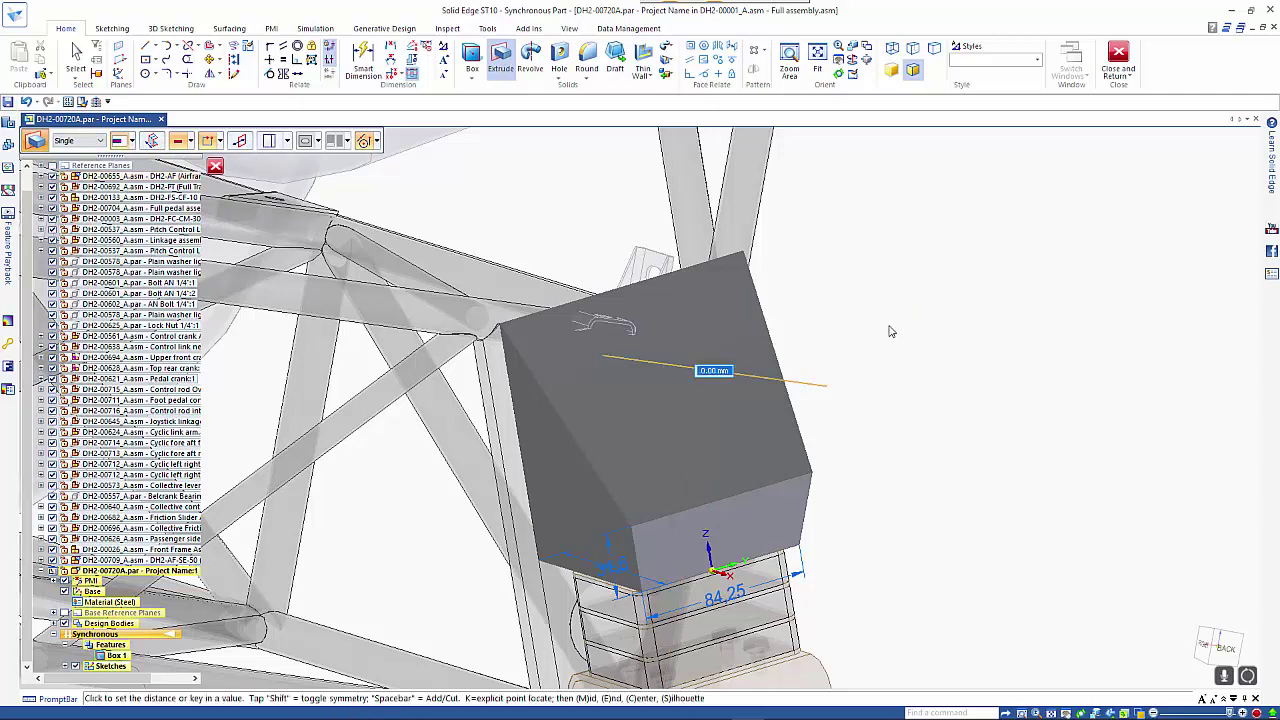
click(557, 220)
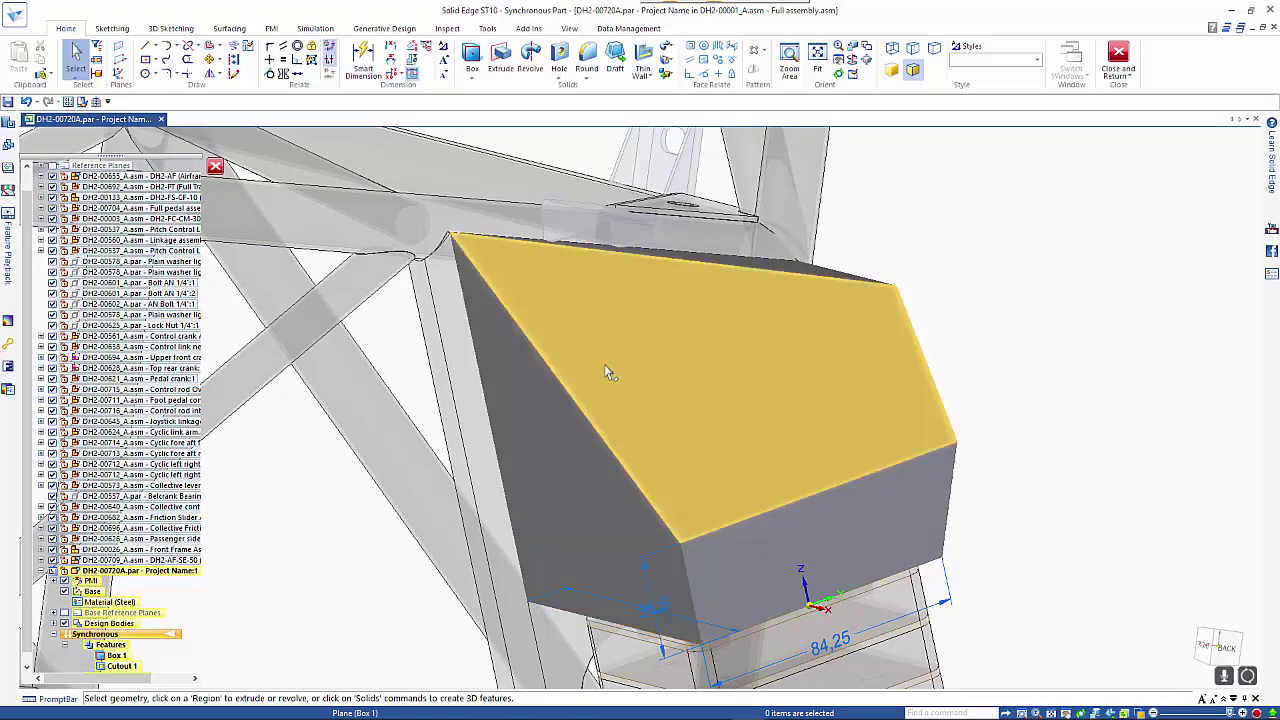
Step: Project both side edges of the box's sloped face onto that face with a 15 mm inward offset, using Project with offset
click(233, 46)
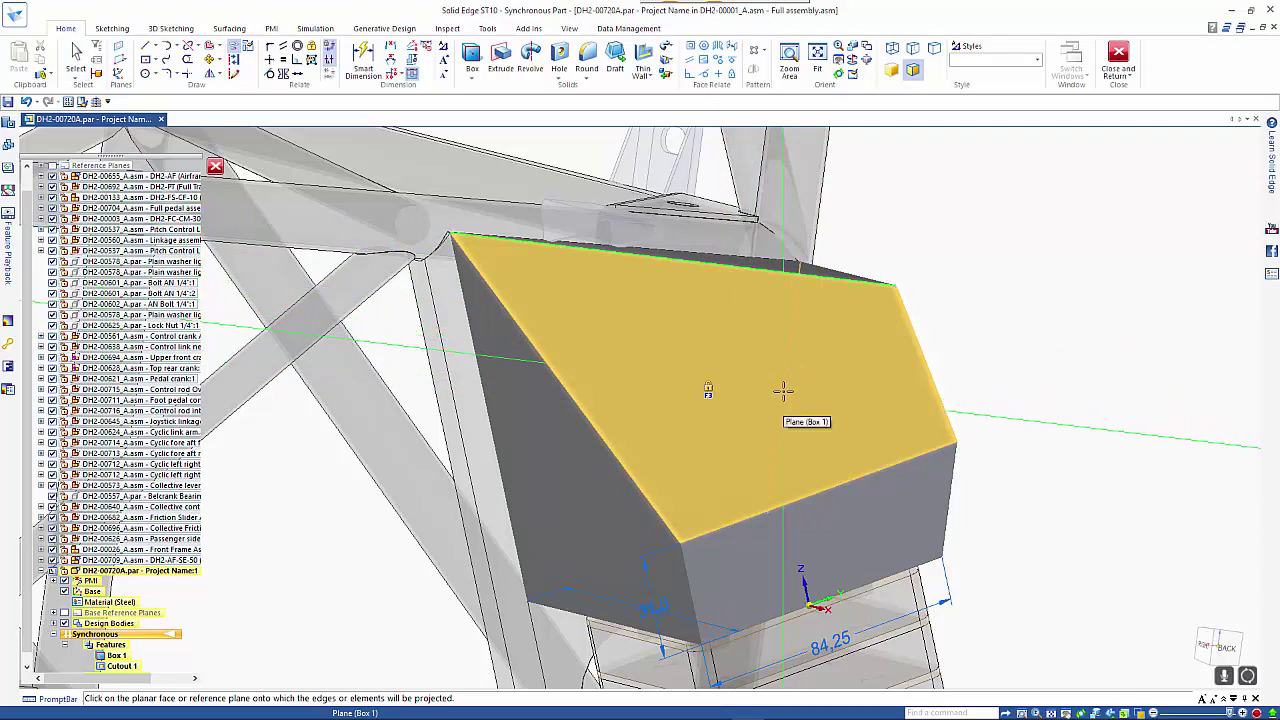
click(707, 455)
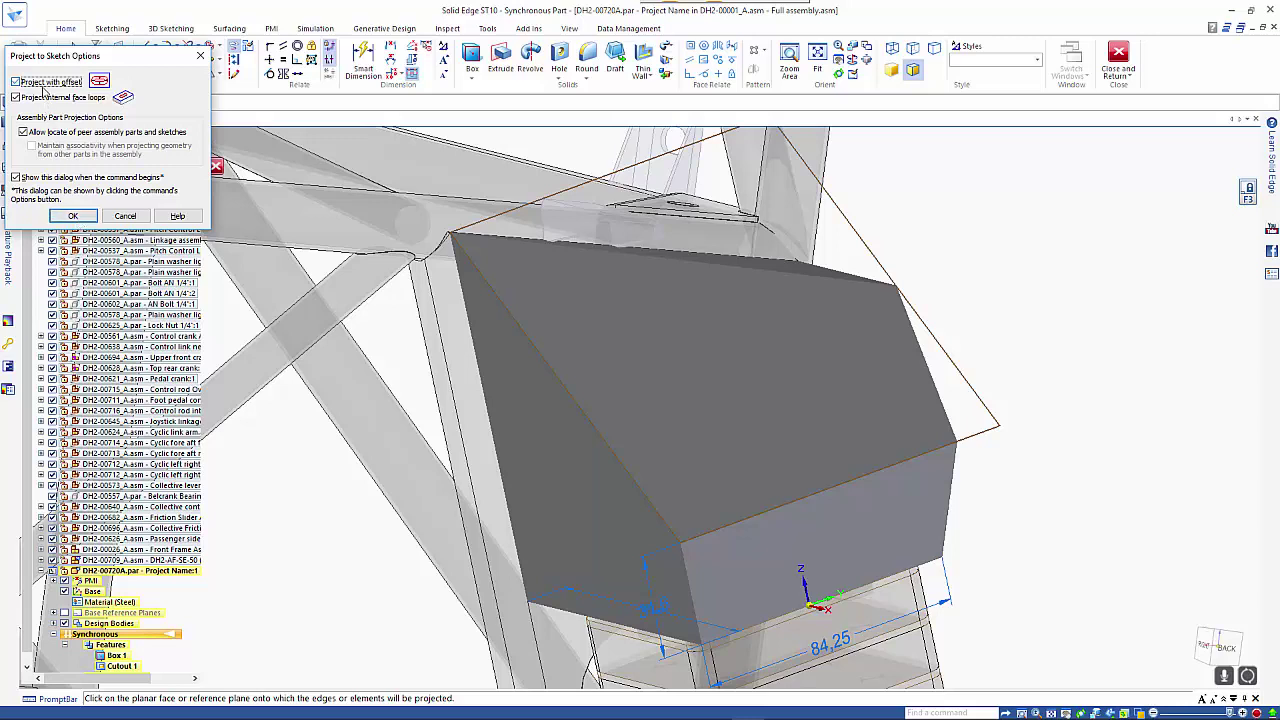
click(73, 216)
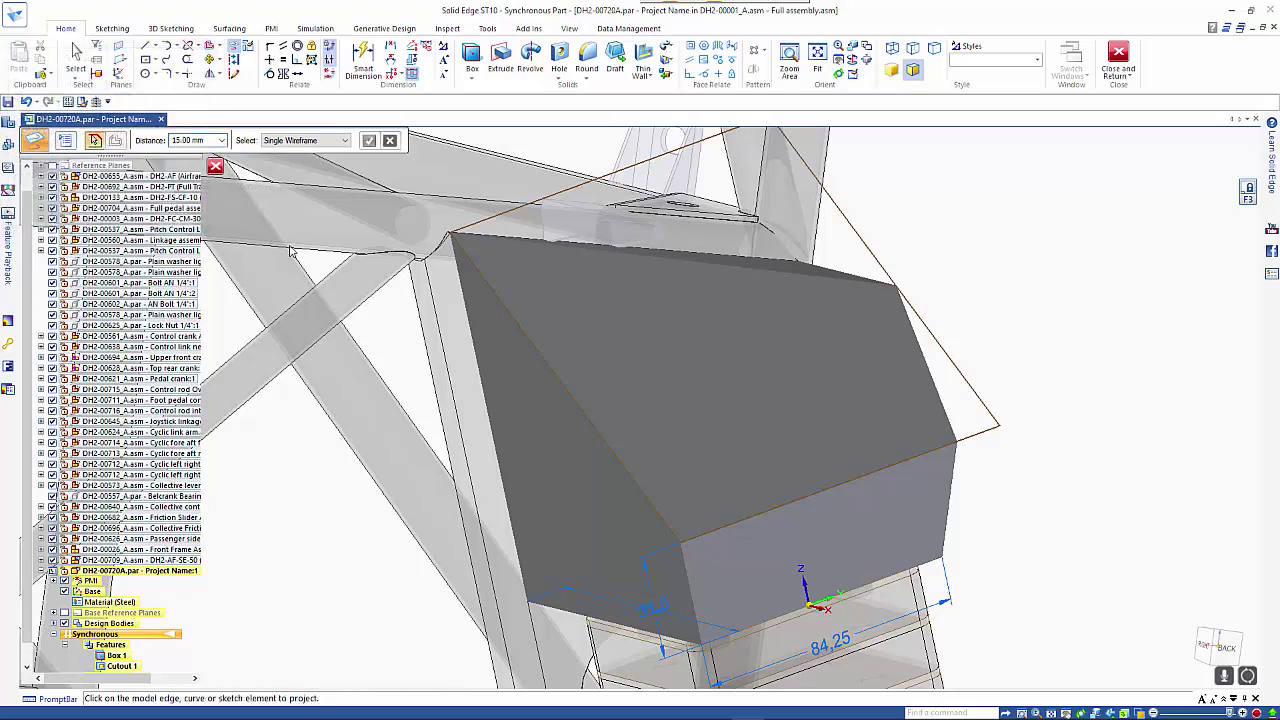
click(574, 403)
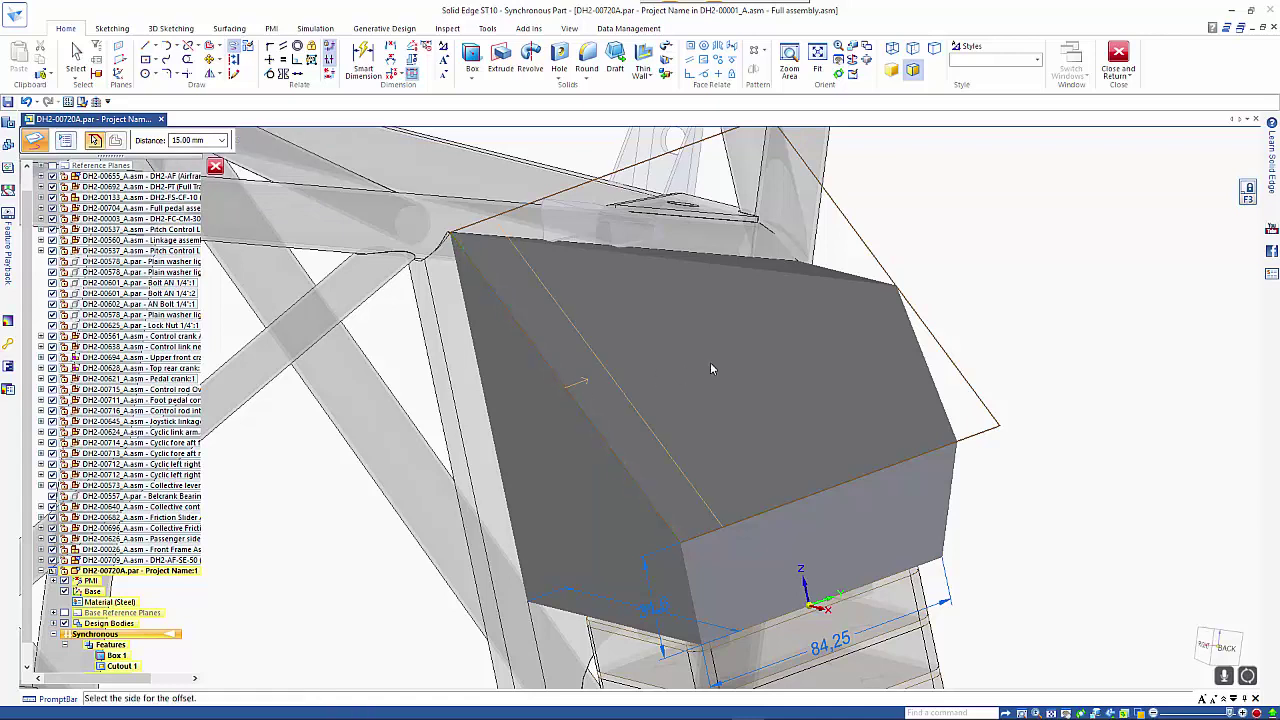
click(929, 371)
right_click(892, 365)
click(871, 370)
click(870, 370)
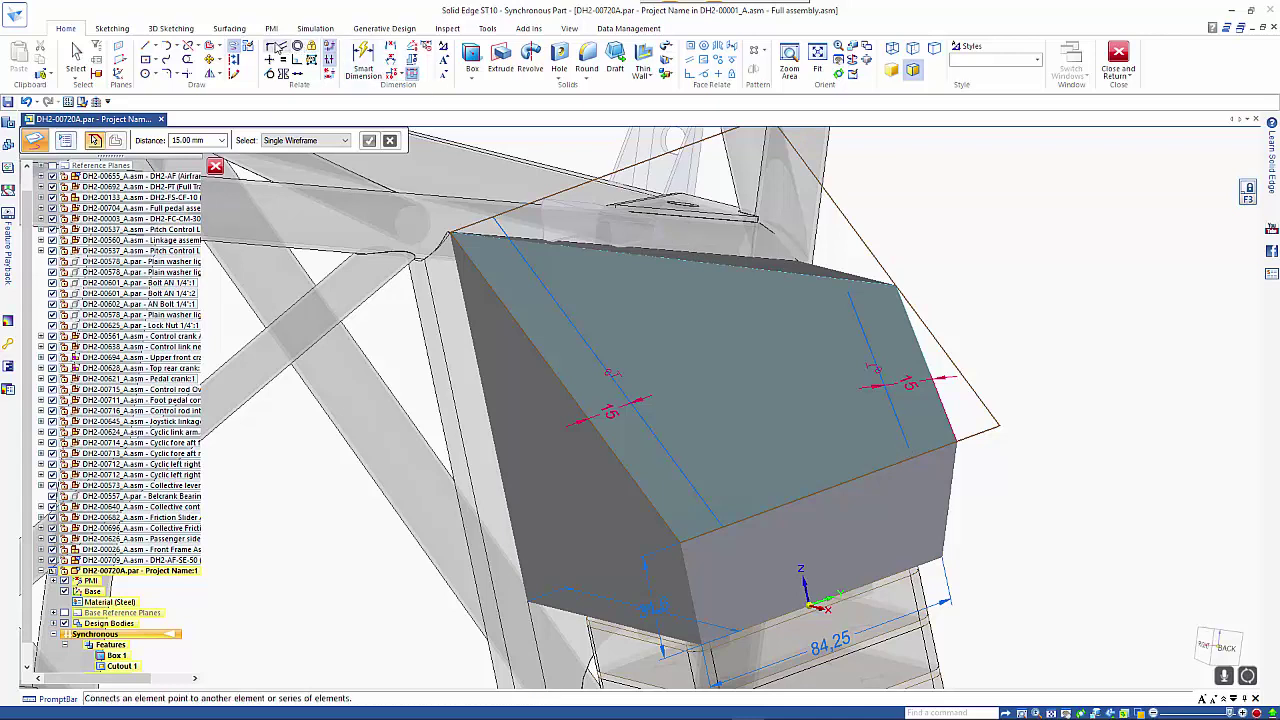
Step: Connect the shorter offset line's ends to the lower and upper edges of the sloped face
click(270, 46)
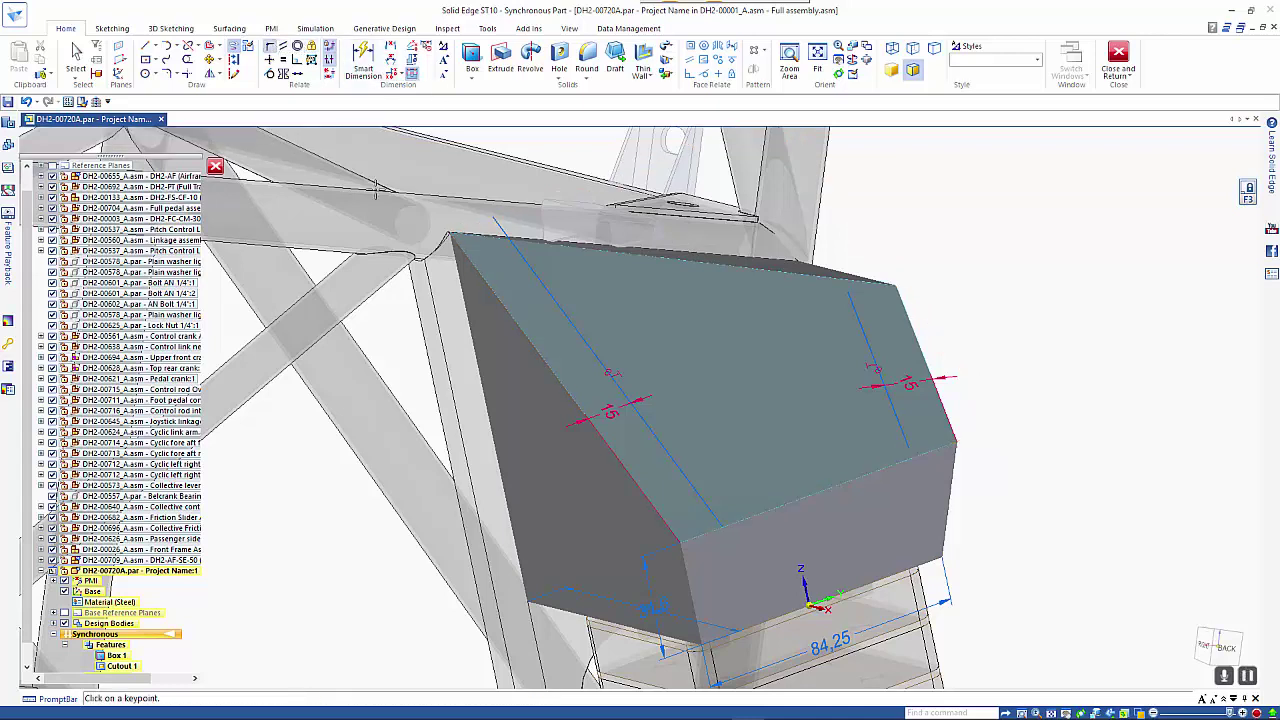
click(909, 446)
click(889, 461)
click(848, 292)
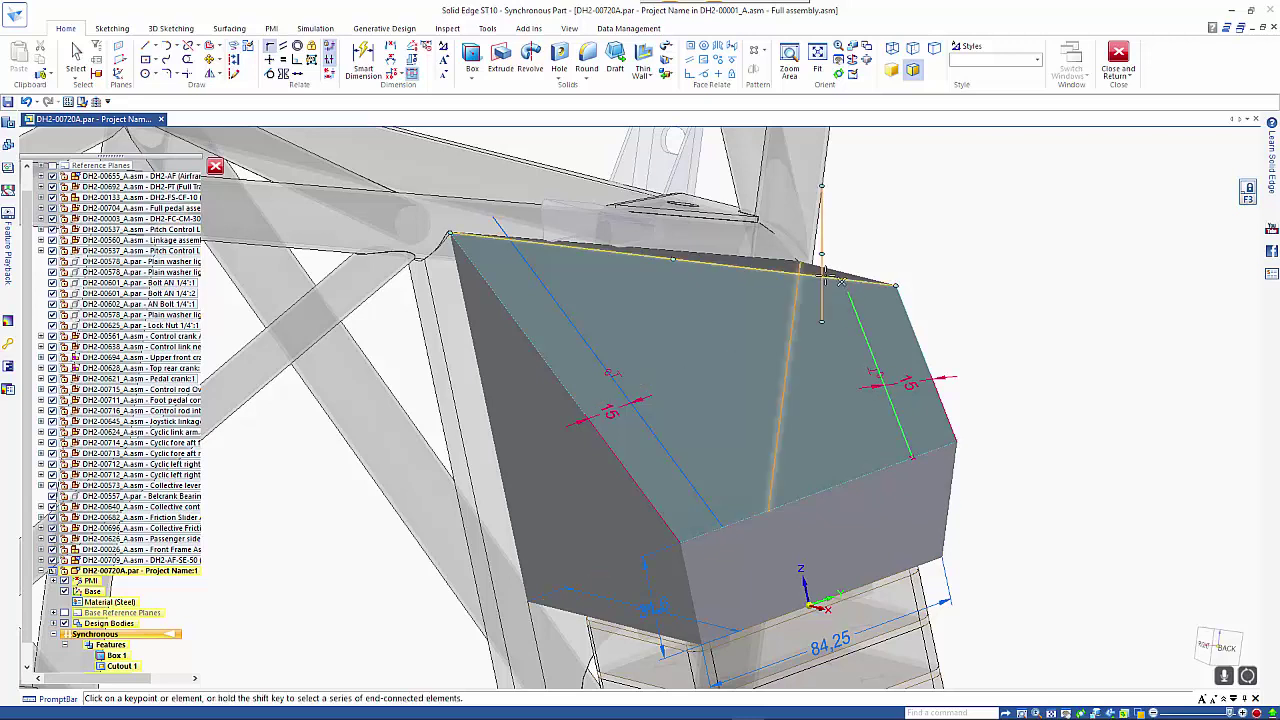
click(826, 277)
click(728, 397)
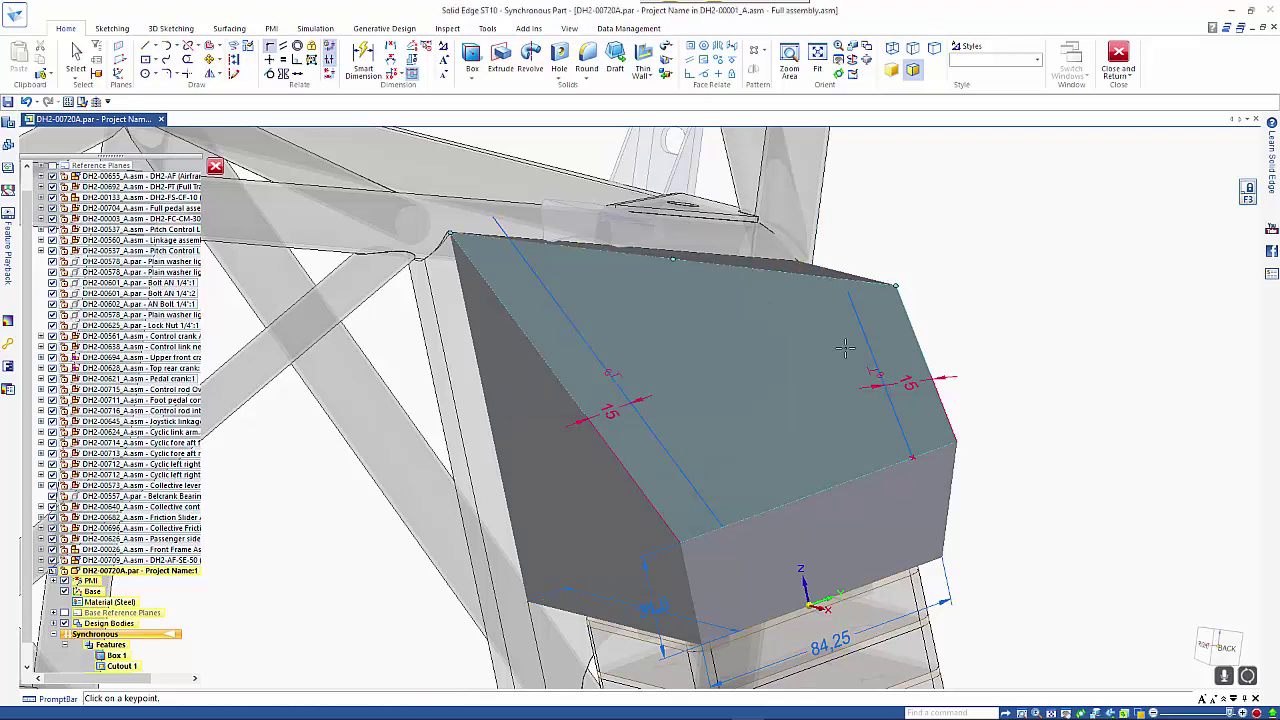
click(848, 292)
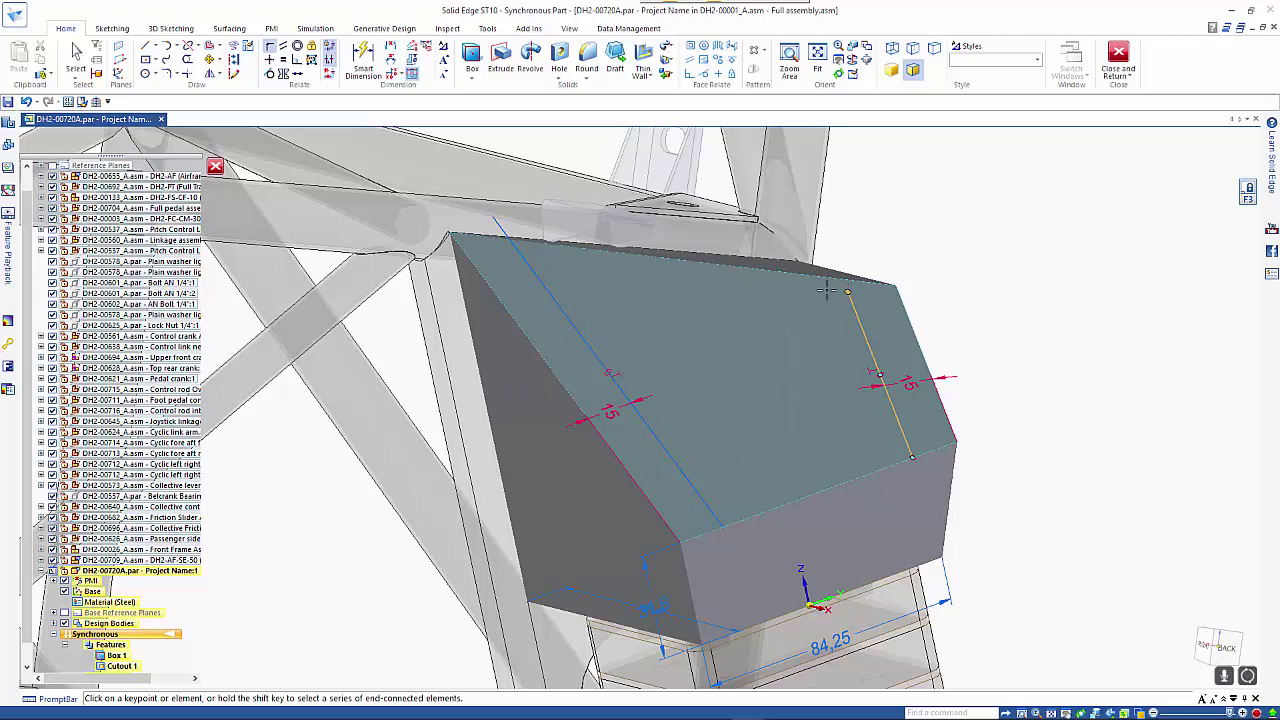
click(772, 276)
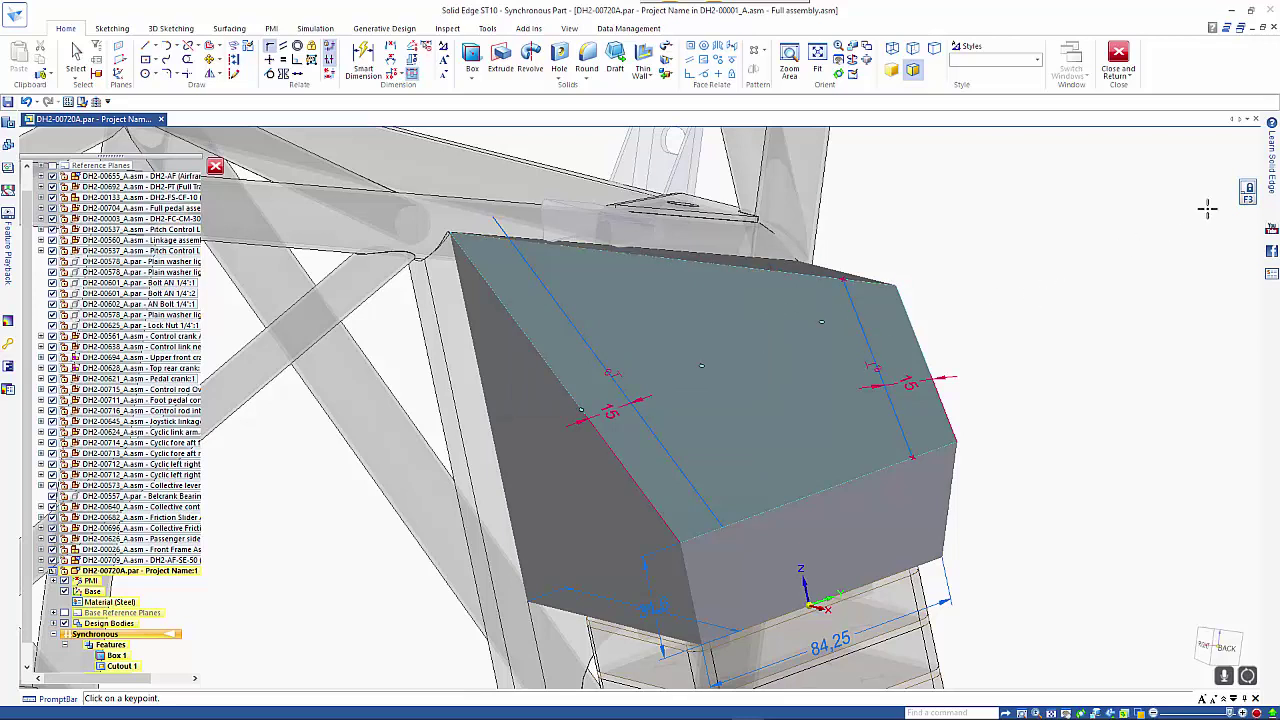
Step: Sketch a line on the cut top face from the shorter offset line's upper end to the far edge along the frame panel
click(1248, 190)
mouse_move(1126, 243)
middle_down()
mouse_move(958, 323)
mouse_move(767, 207)
middle_up()
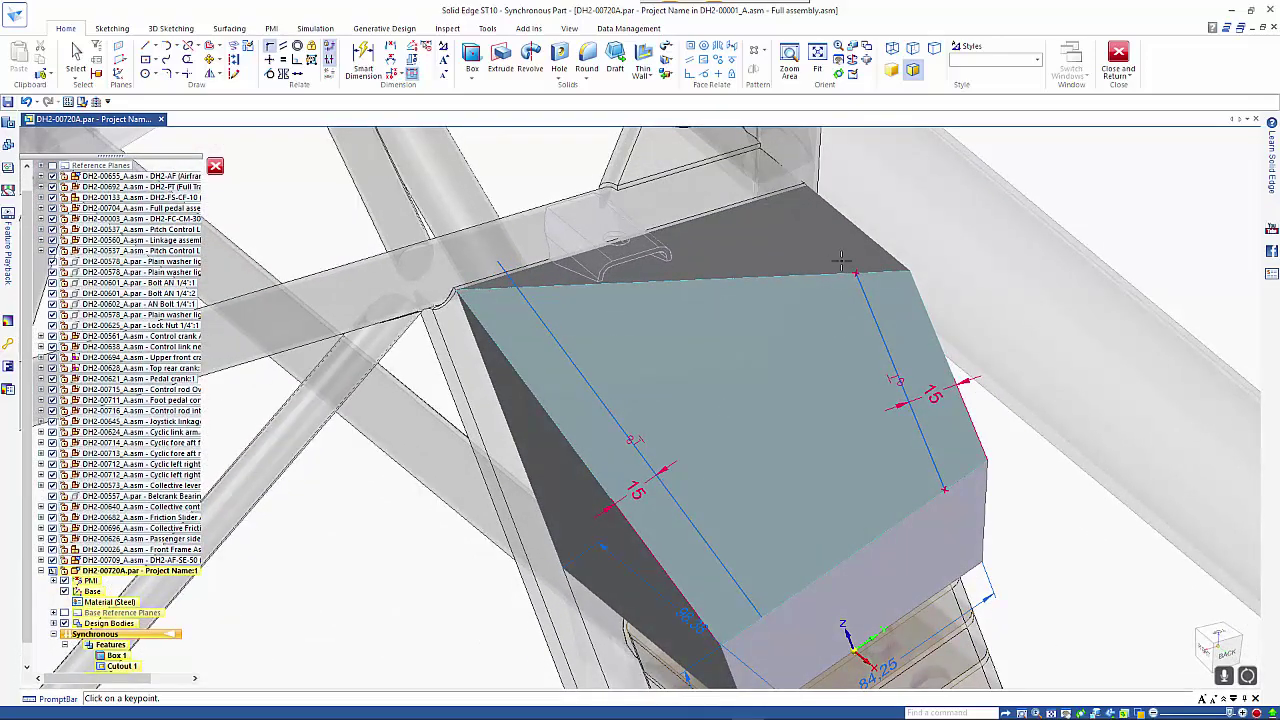
click(146, 46)
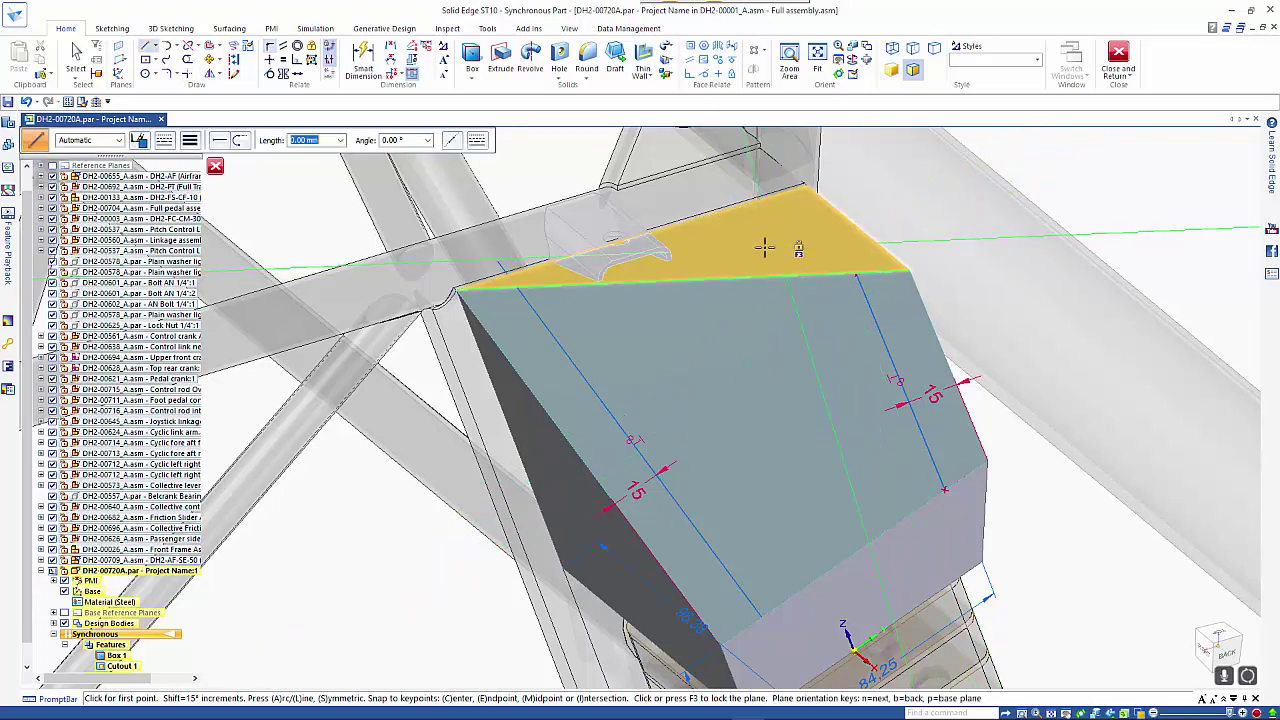
key(n)
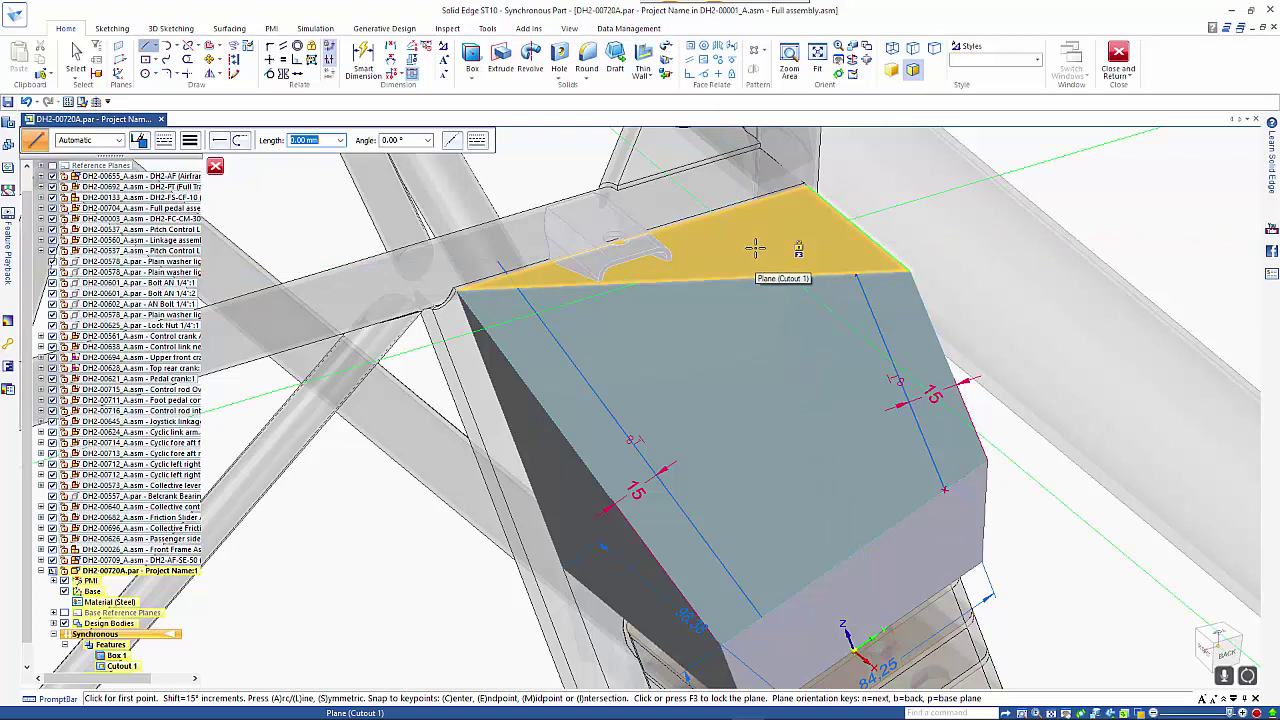
key(F3)
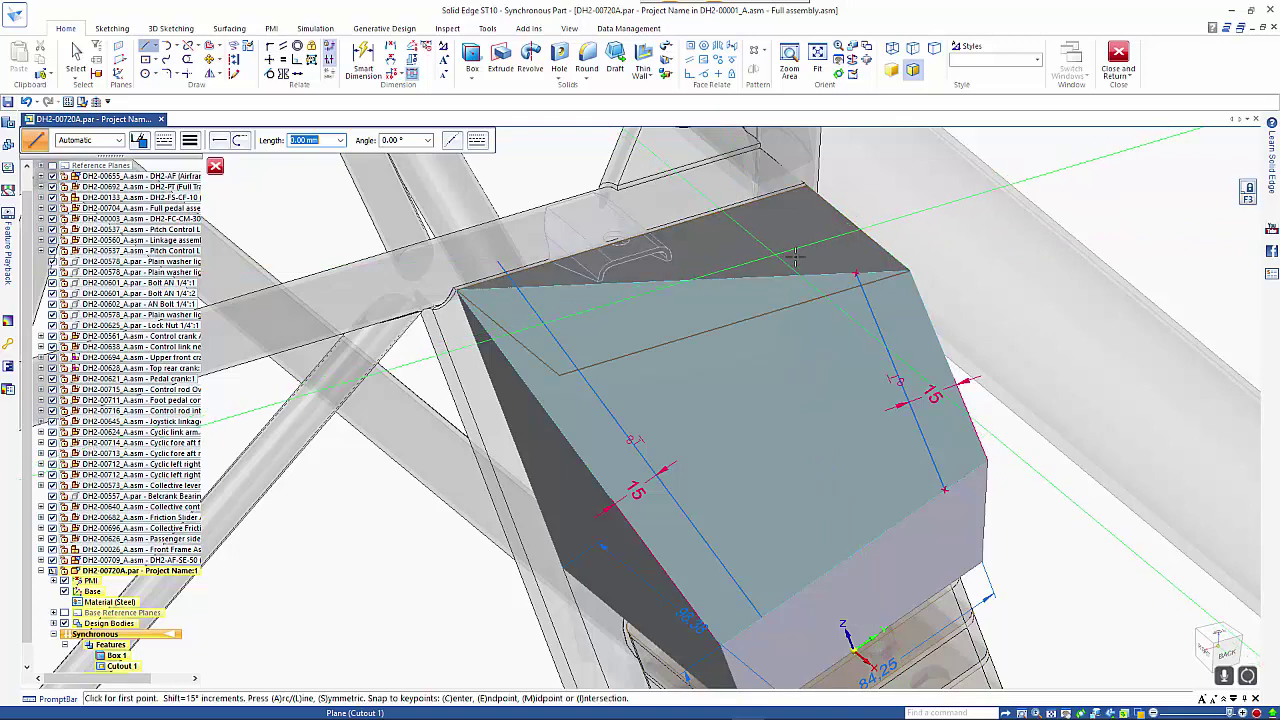
click(856, 272)
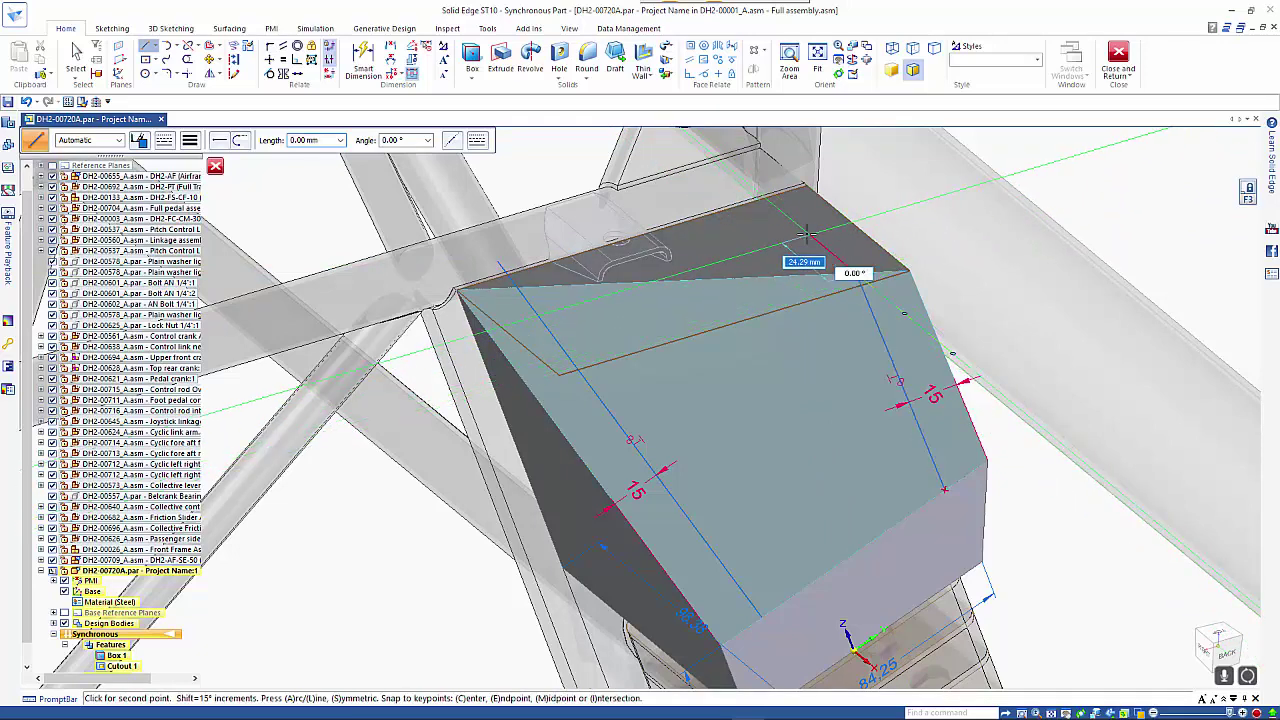
click(760, 199)
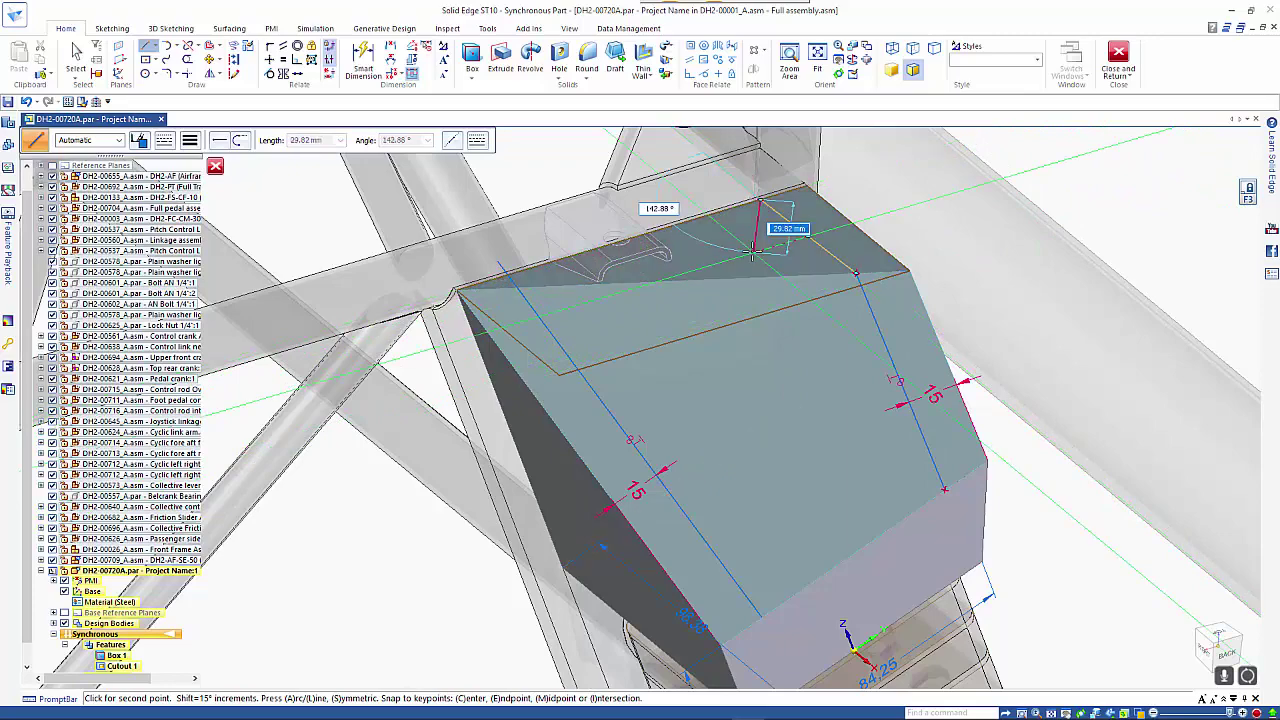
key(Escape)
scroll(812, 466, down, 3)
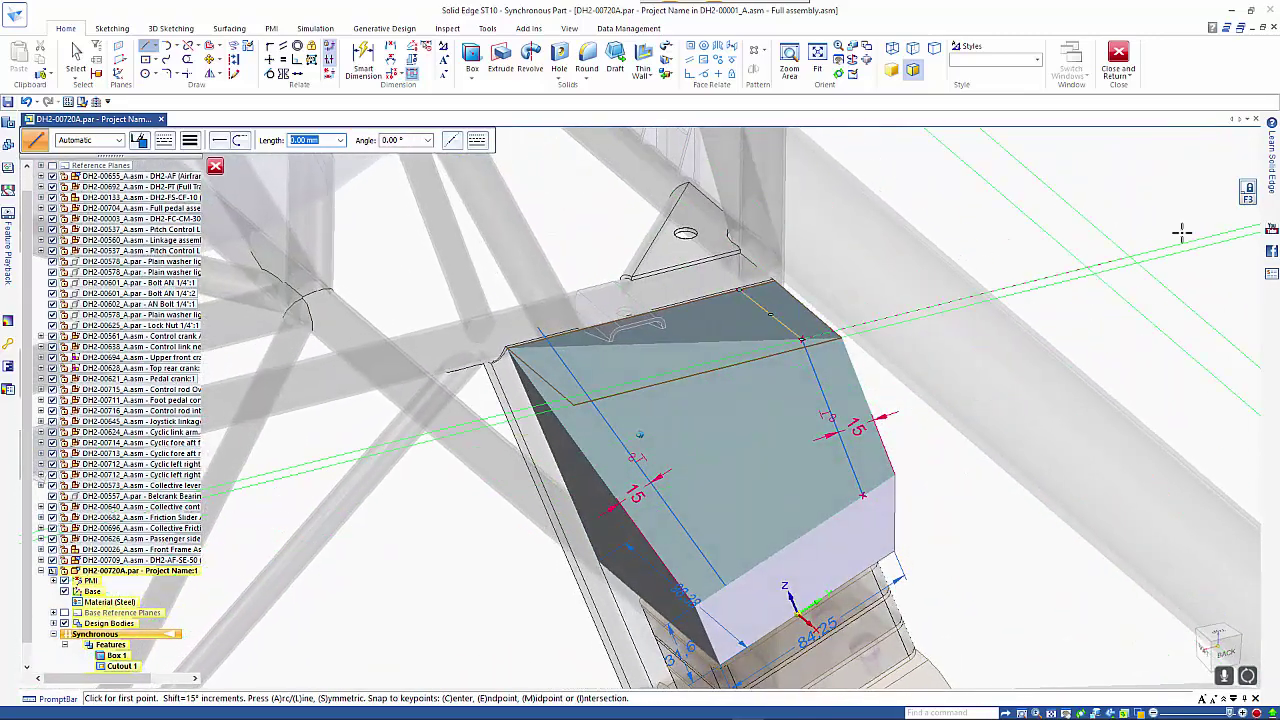
click(1249, 190)
middle_drag(1157, 234, 1081, 259)
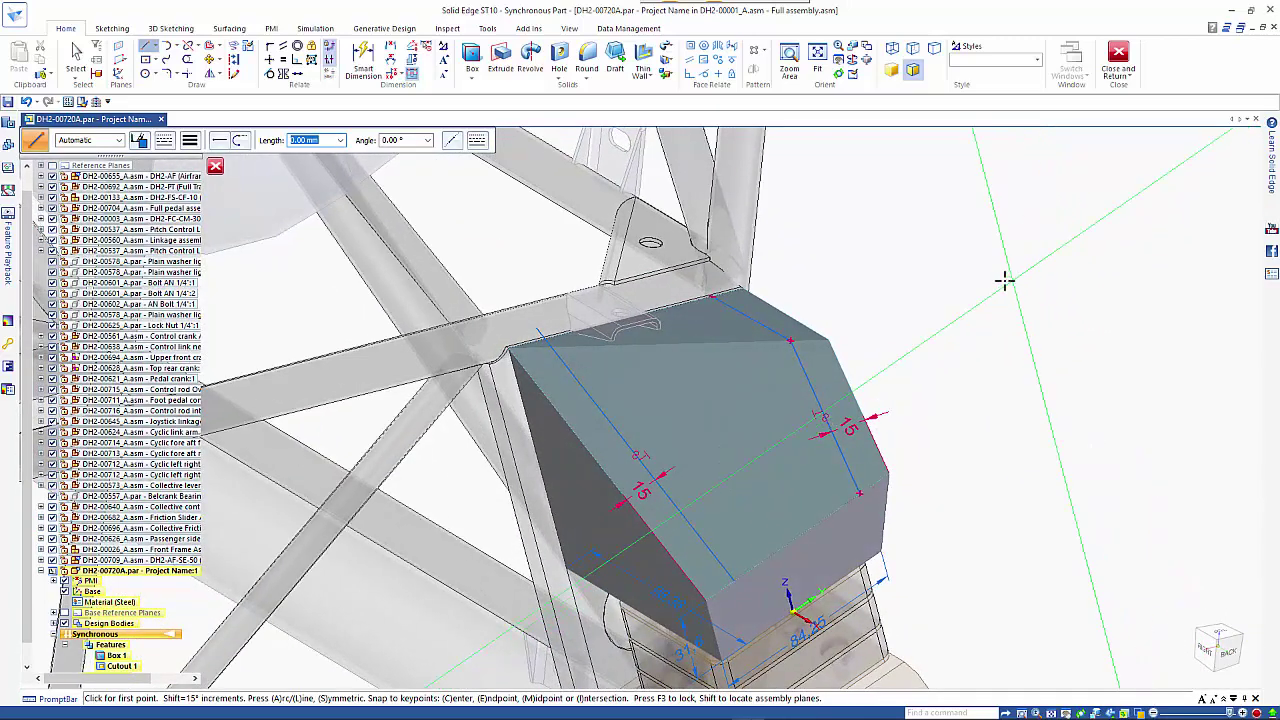
key(Escape)
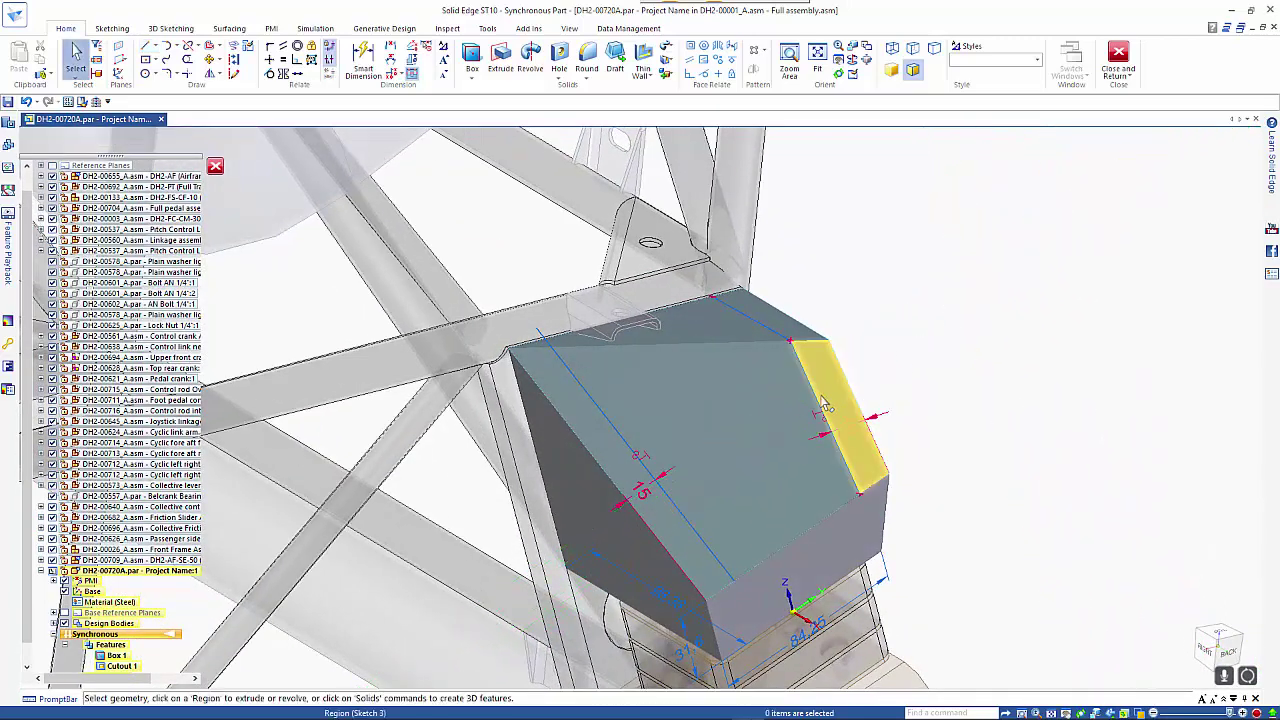
Step: Extrude shallow cuts into the sloped face's region between the offset lines and the adjoining region of the top face
click(720, 406)
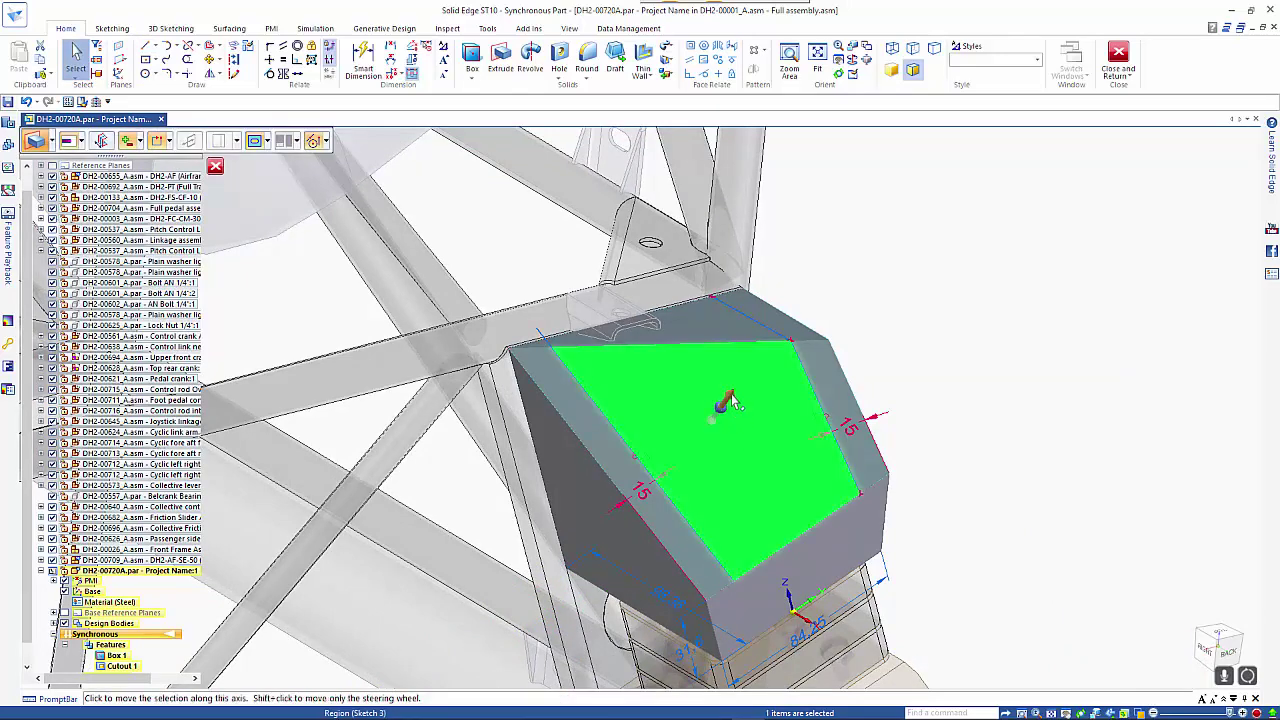
click(729, 401)
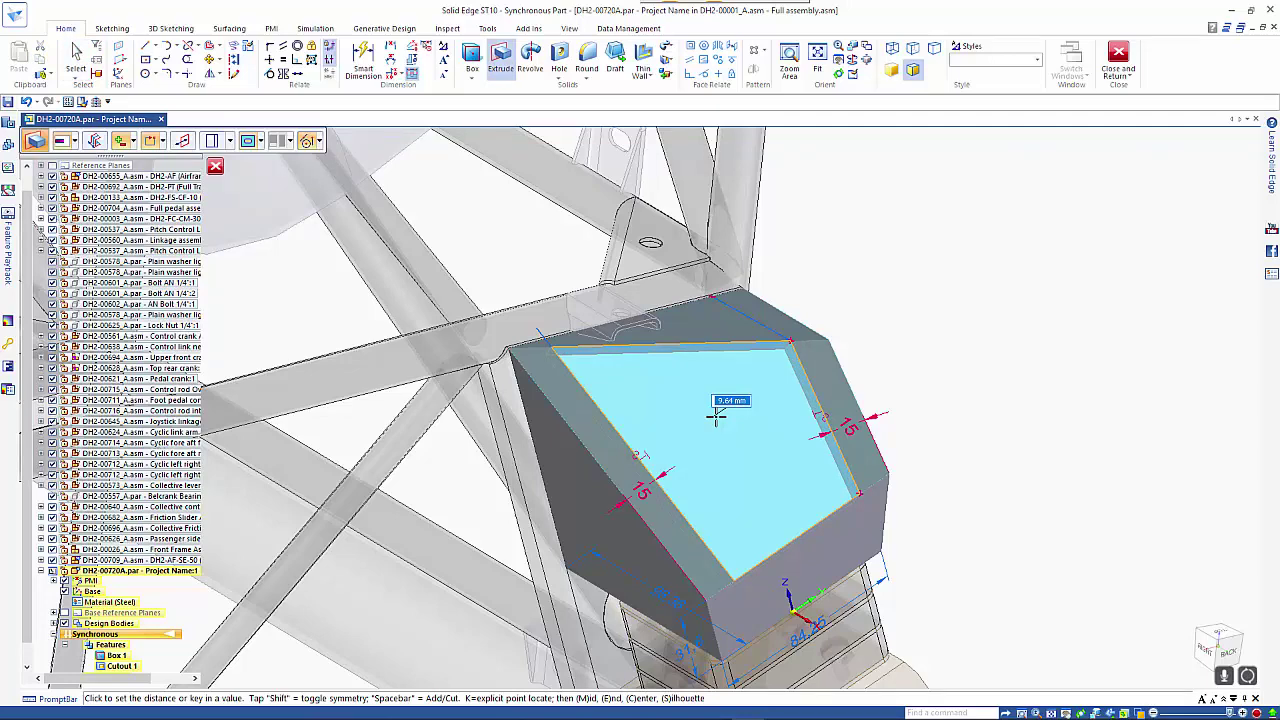
click(716, 418)
click(714, 322)
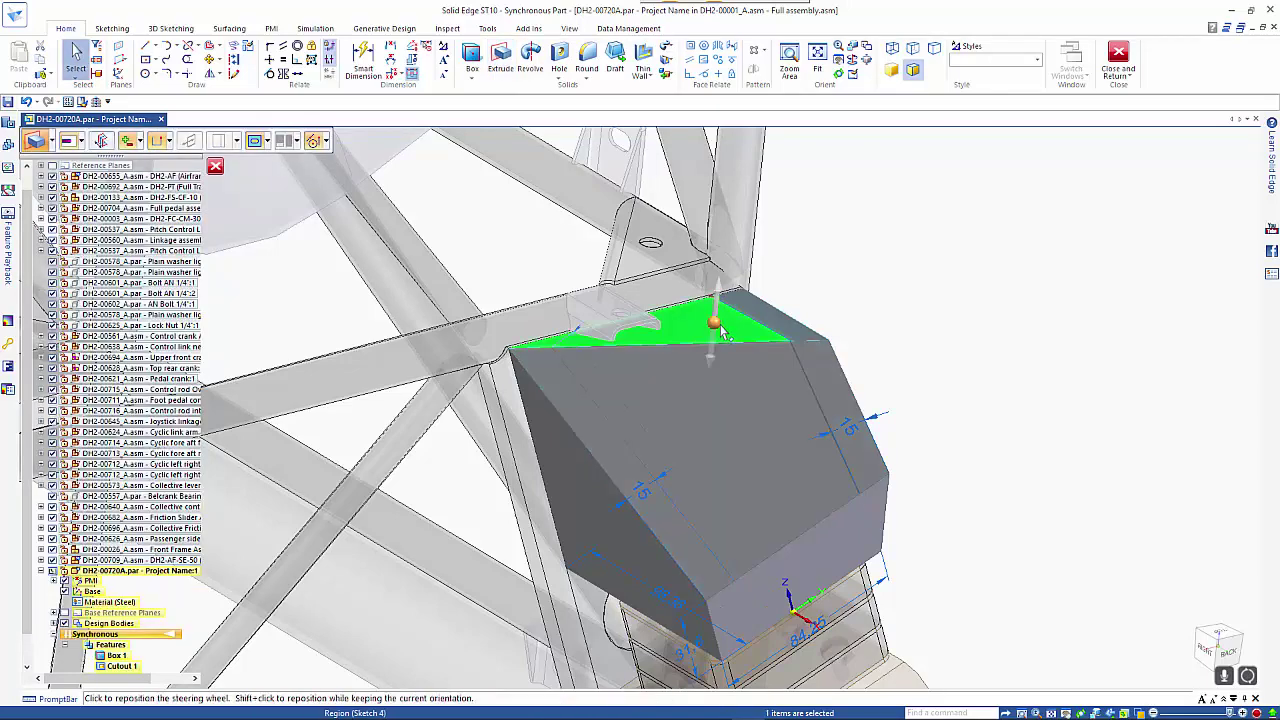
click(720, 314)
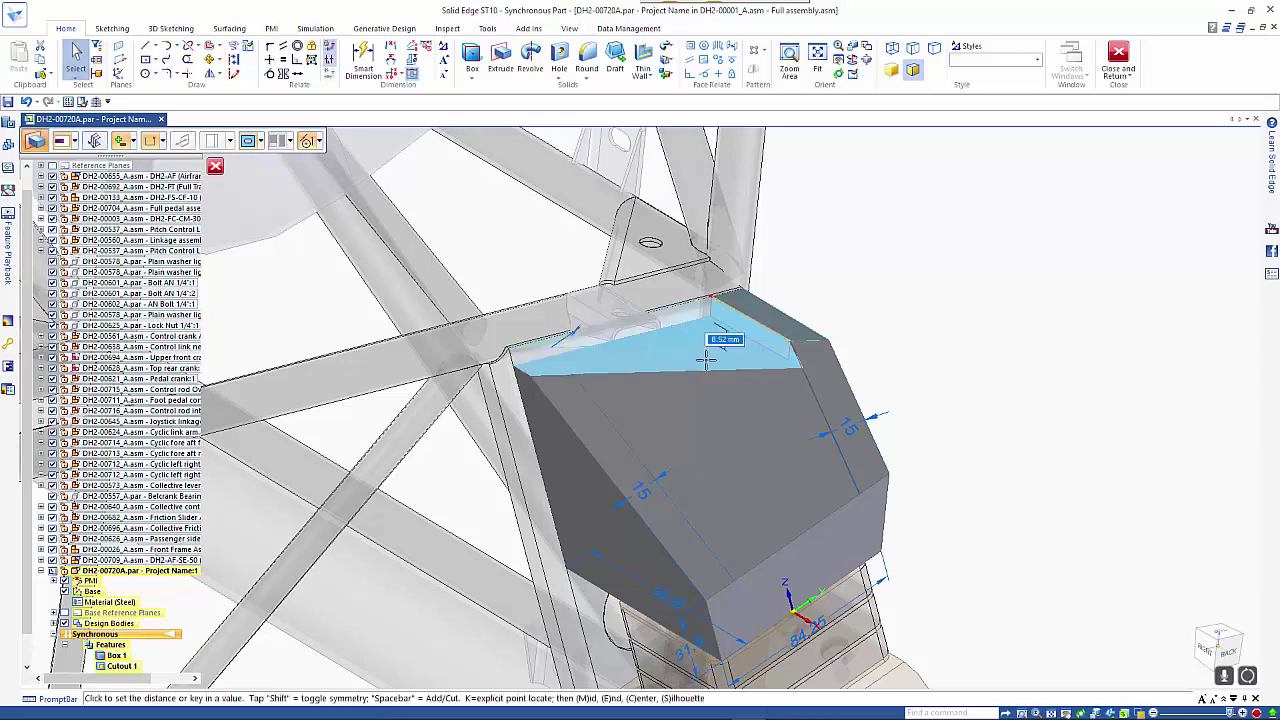
click(709, 360)
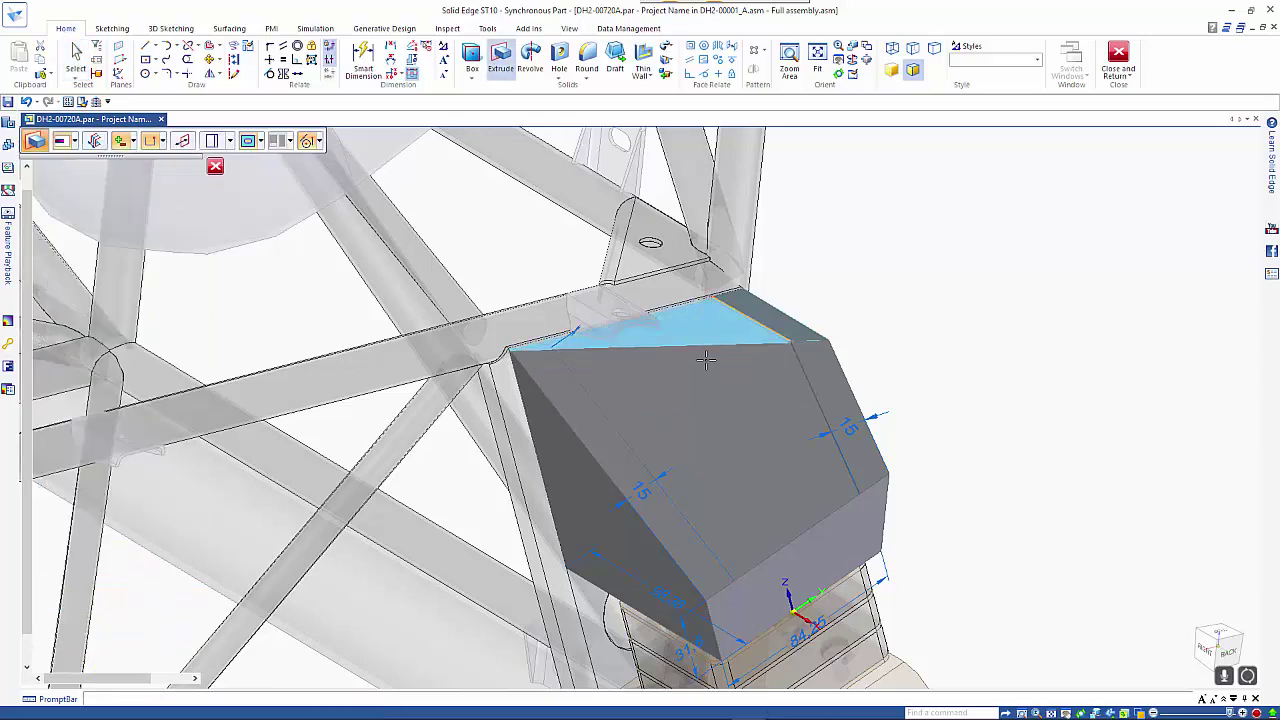
key(Escape)
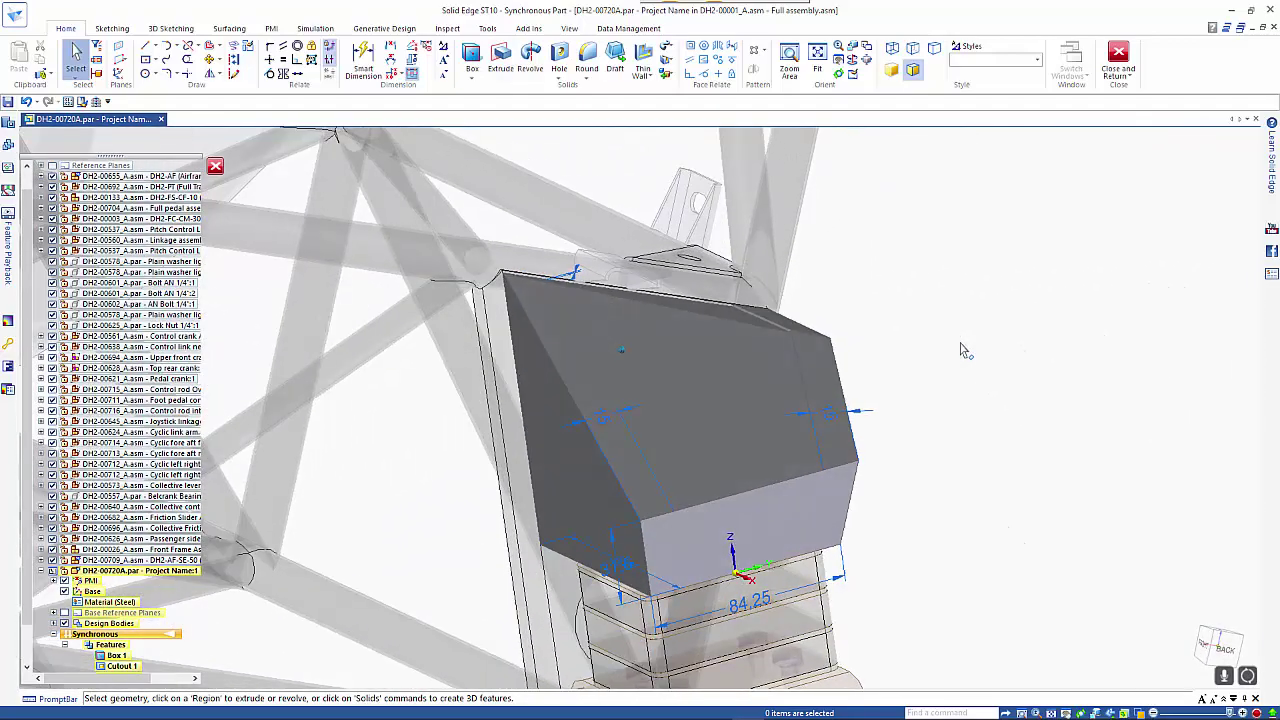
Step: Hide the surrounding assembly components and transition the new part to the ordered modeling environment
key(ctrl+shift+h)
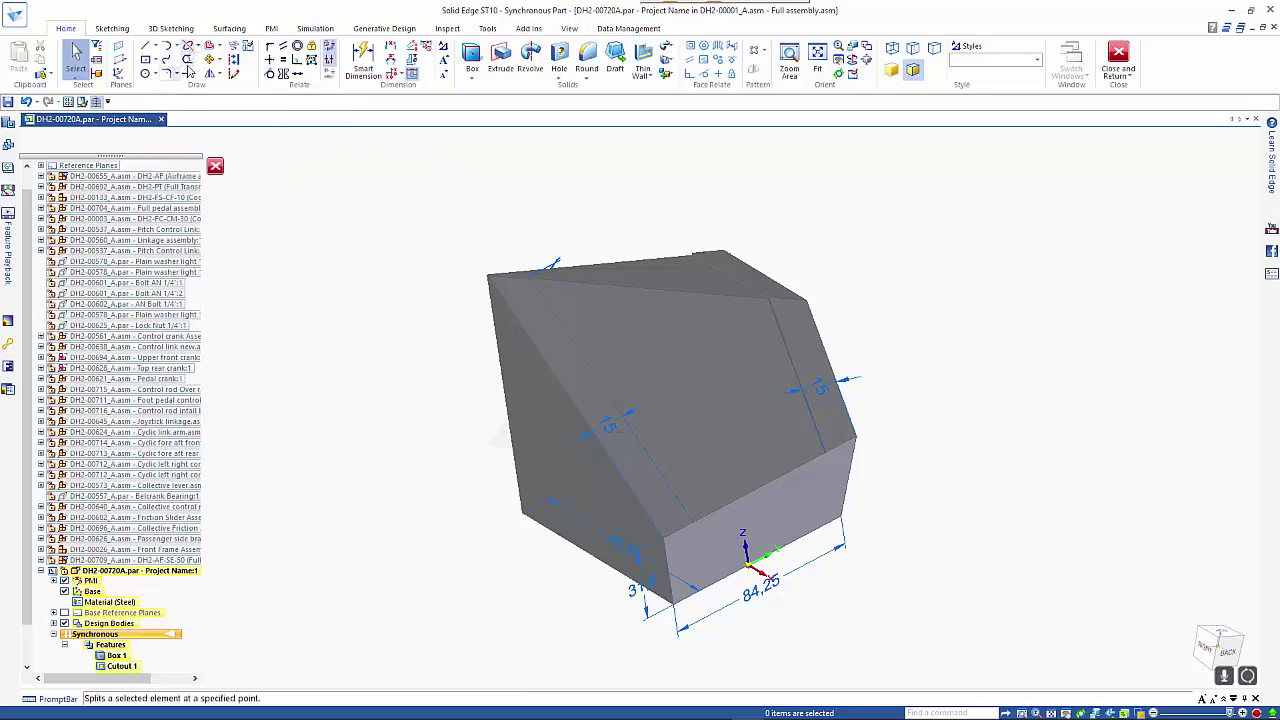
right_click(89, 640)
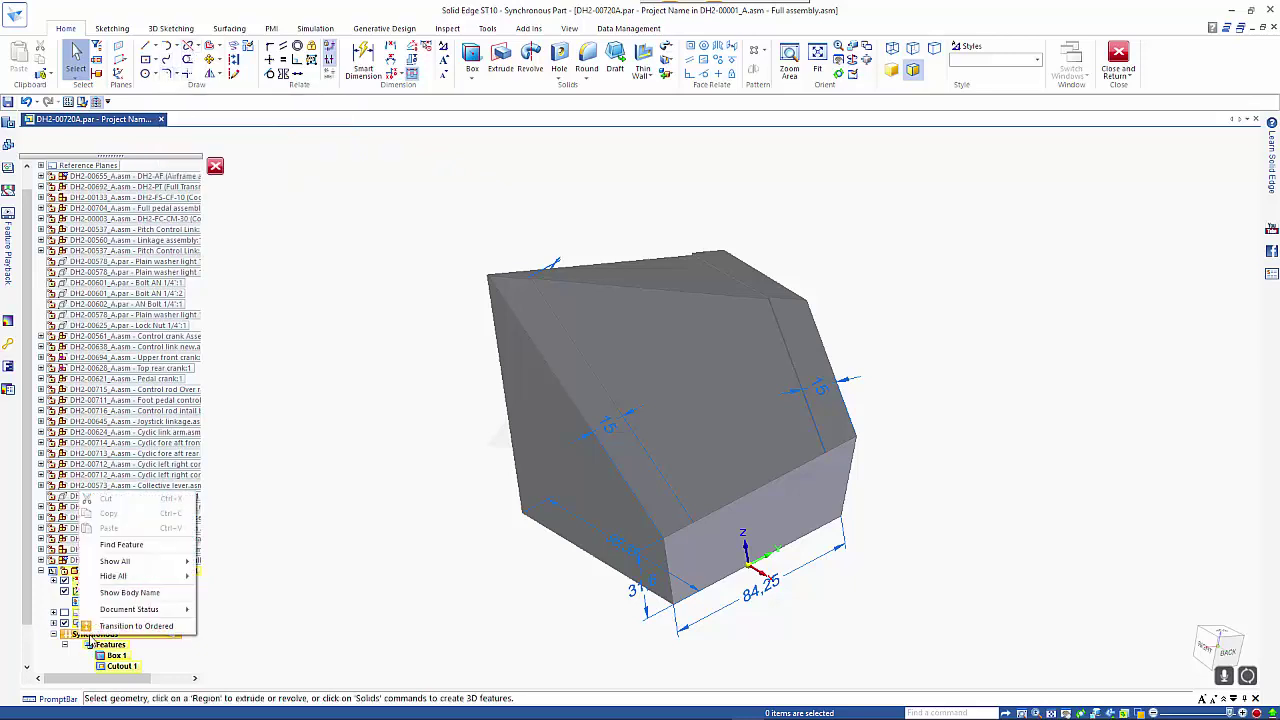
click(120, 622)
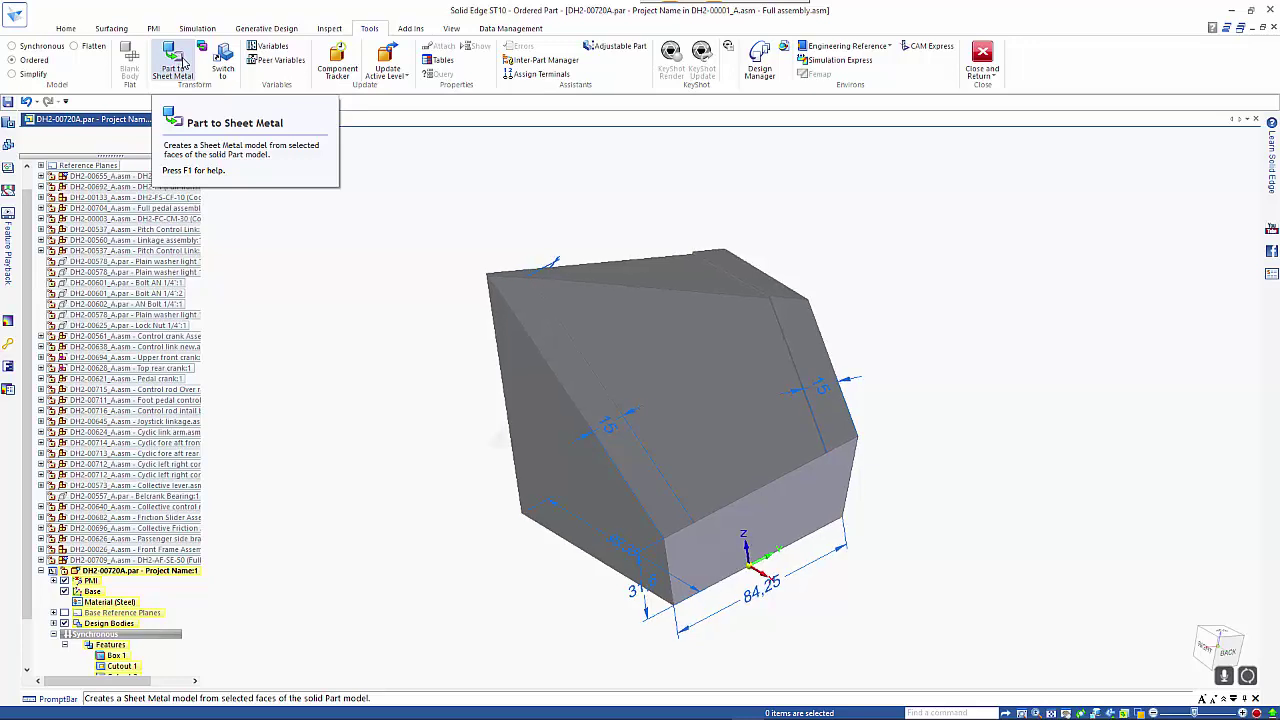
Step: Start a Part to Sheet Metal conversion with 5 mm bend radius, bending the bottom face's near side edge with the 2 mm thickness directed inward
click(183, 63)
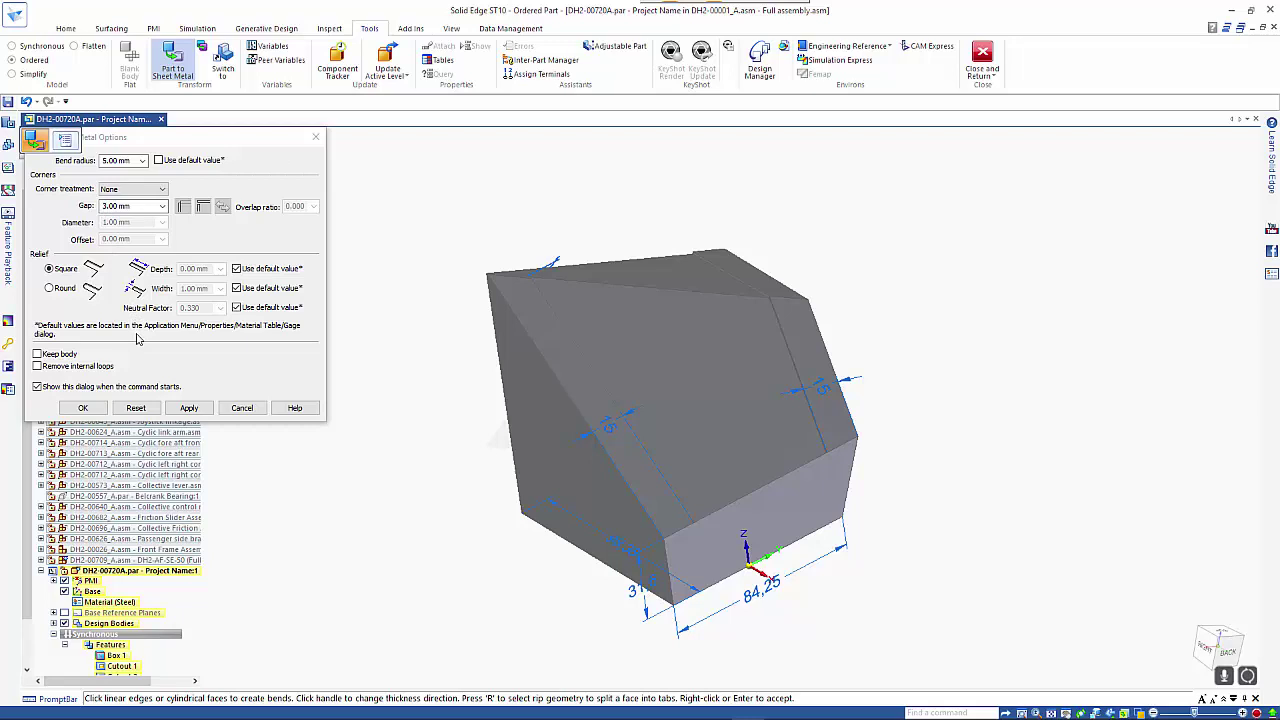
click(83, 408)
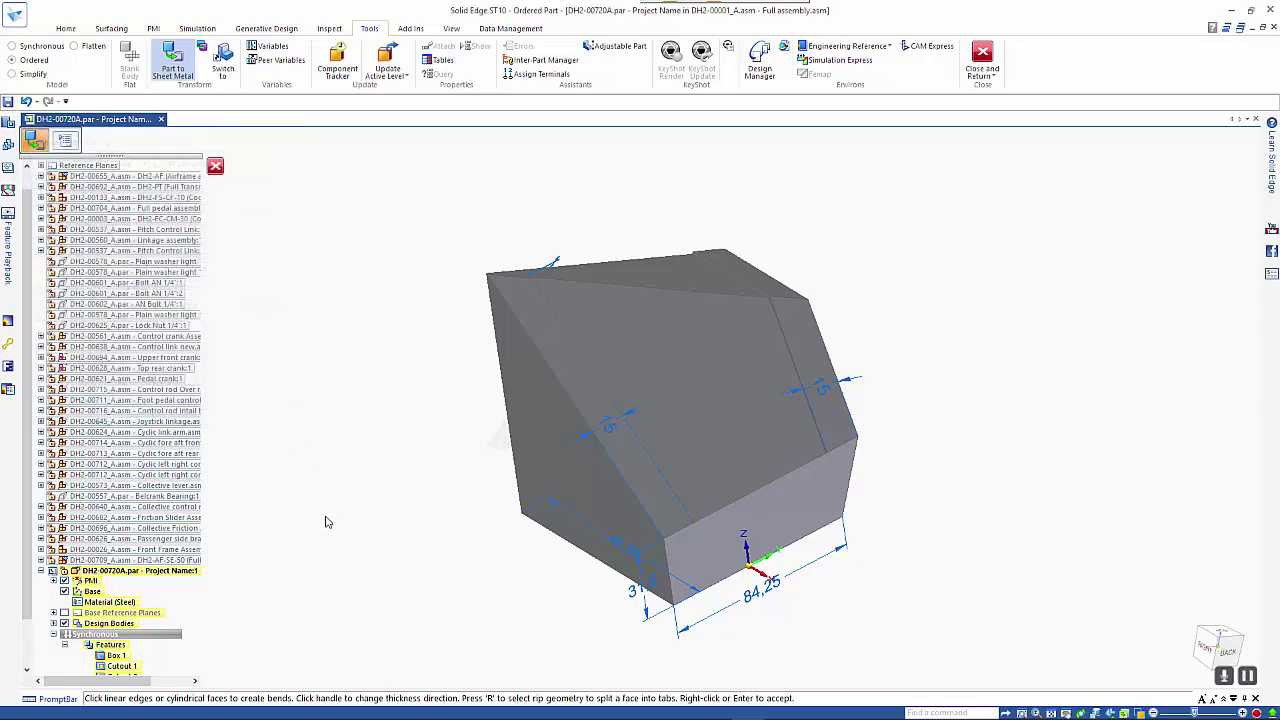
click(558, 541)
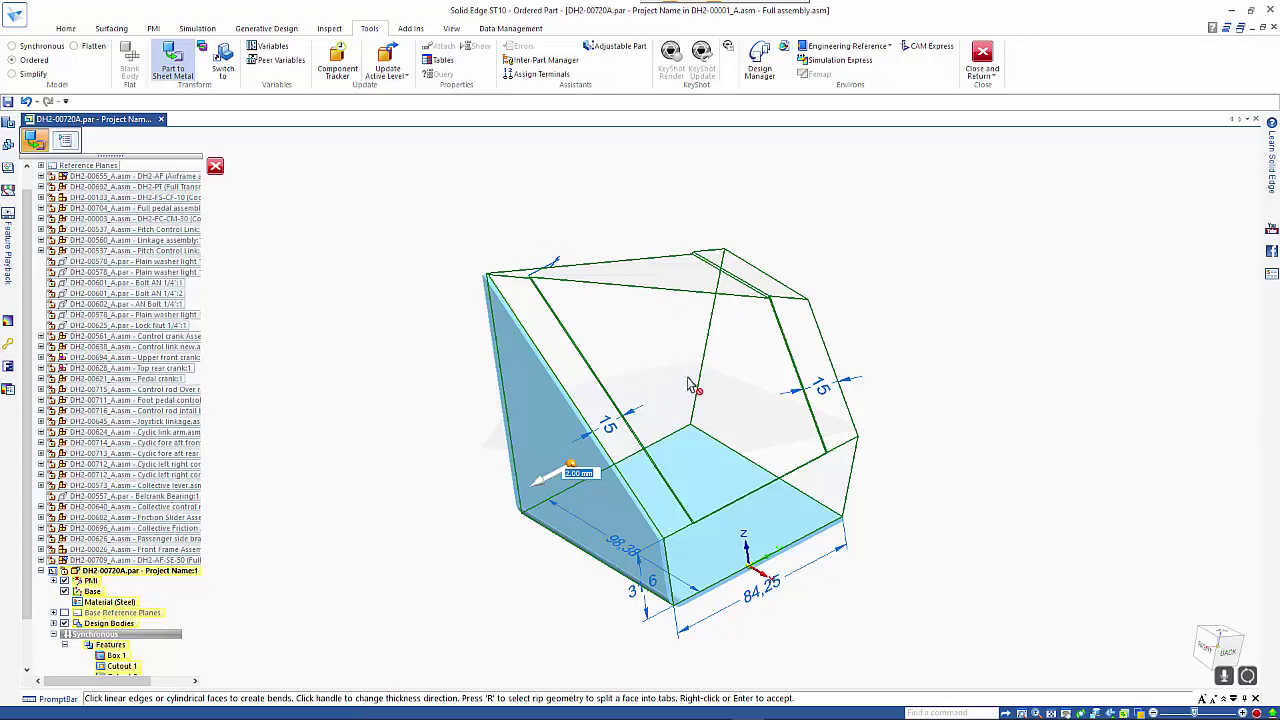
click(556, 482)
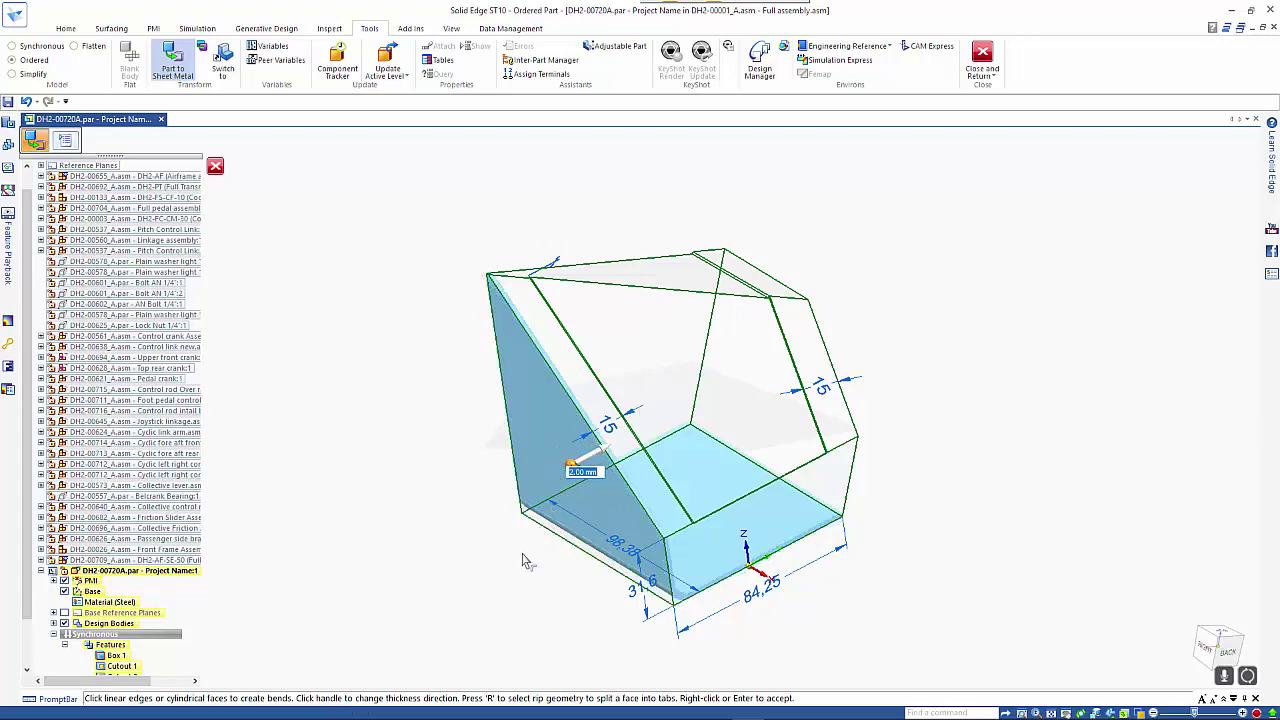
Step: Add bends along the opposite and front bottom edges, both sloped side edges and the far side wall's top edge
click(719, 446)
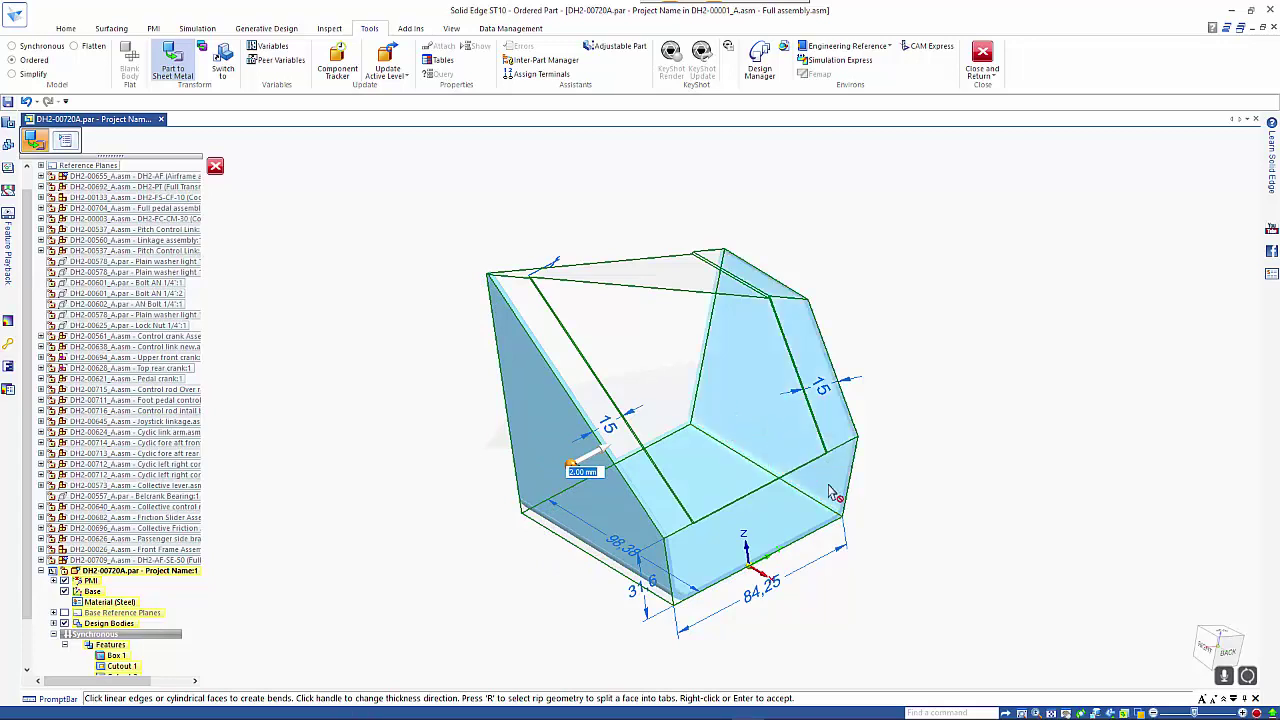
click(790, 557)
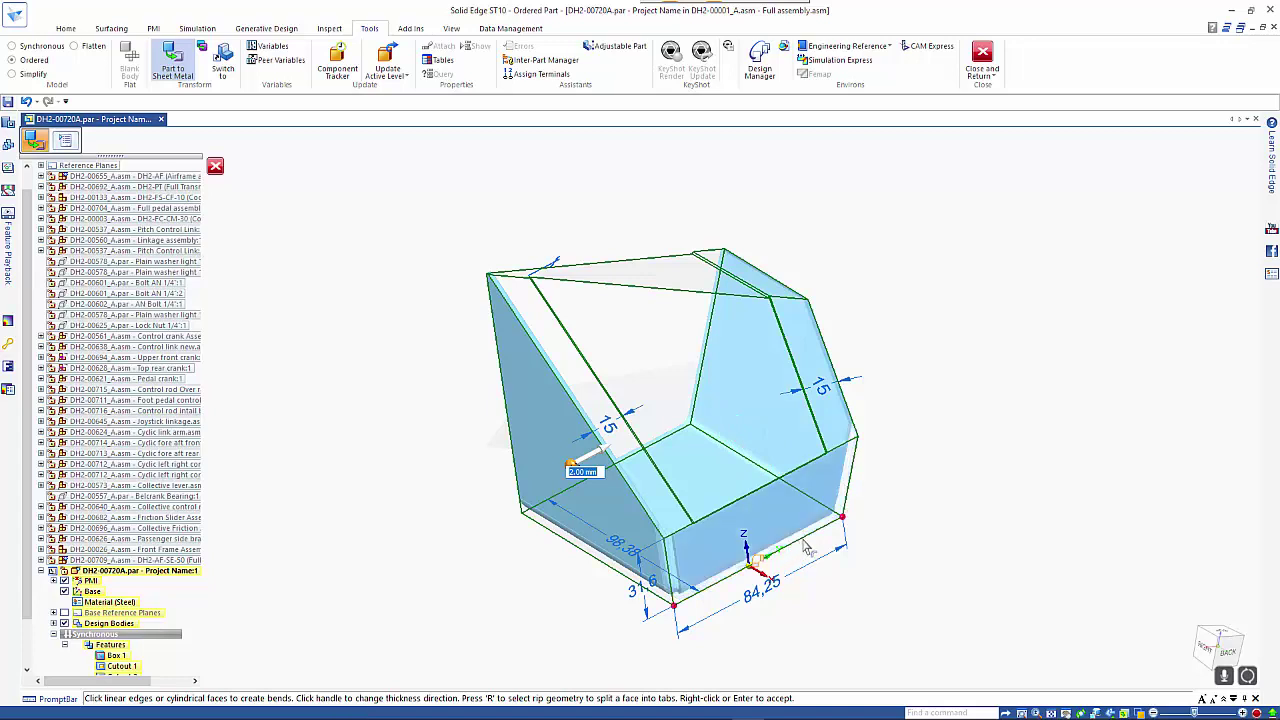
click(630, 478)
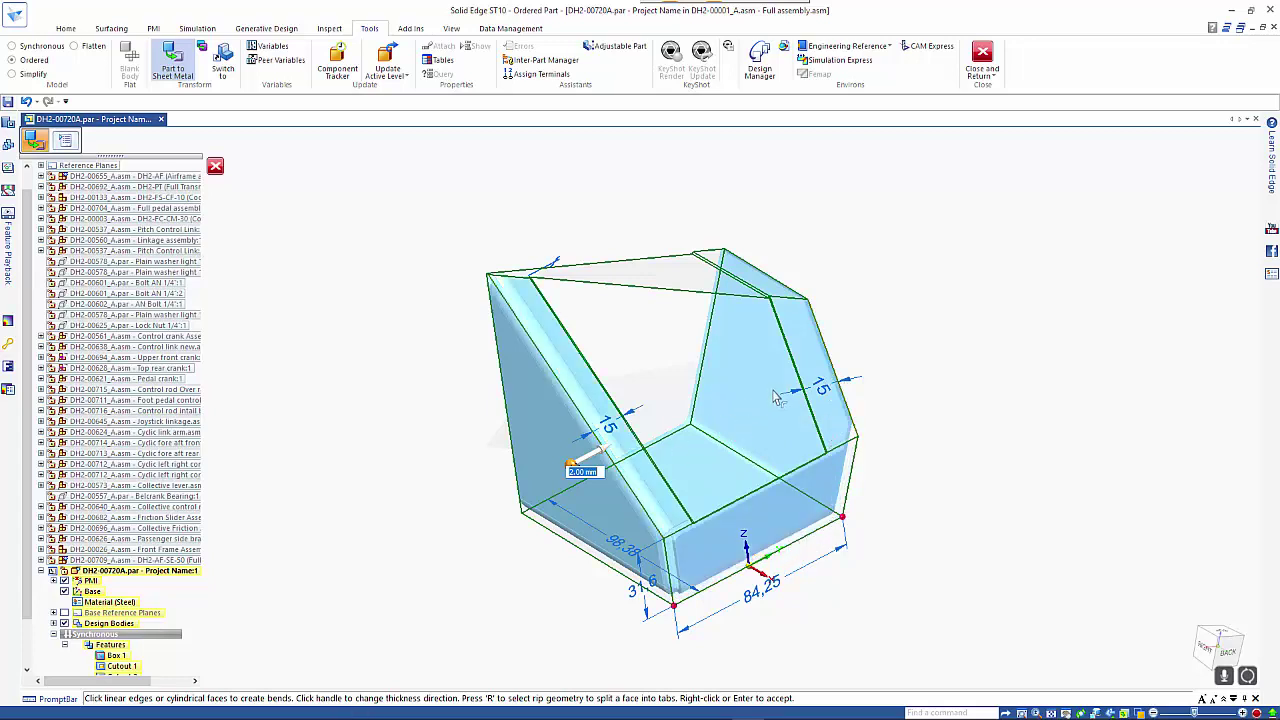
click(835, 362)
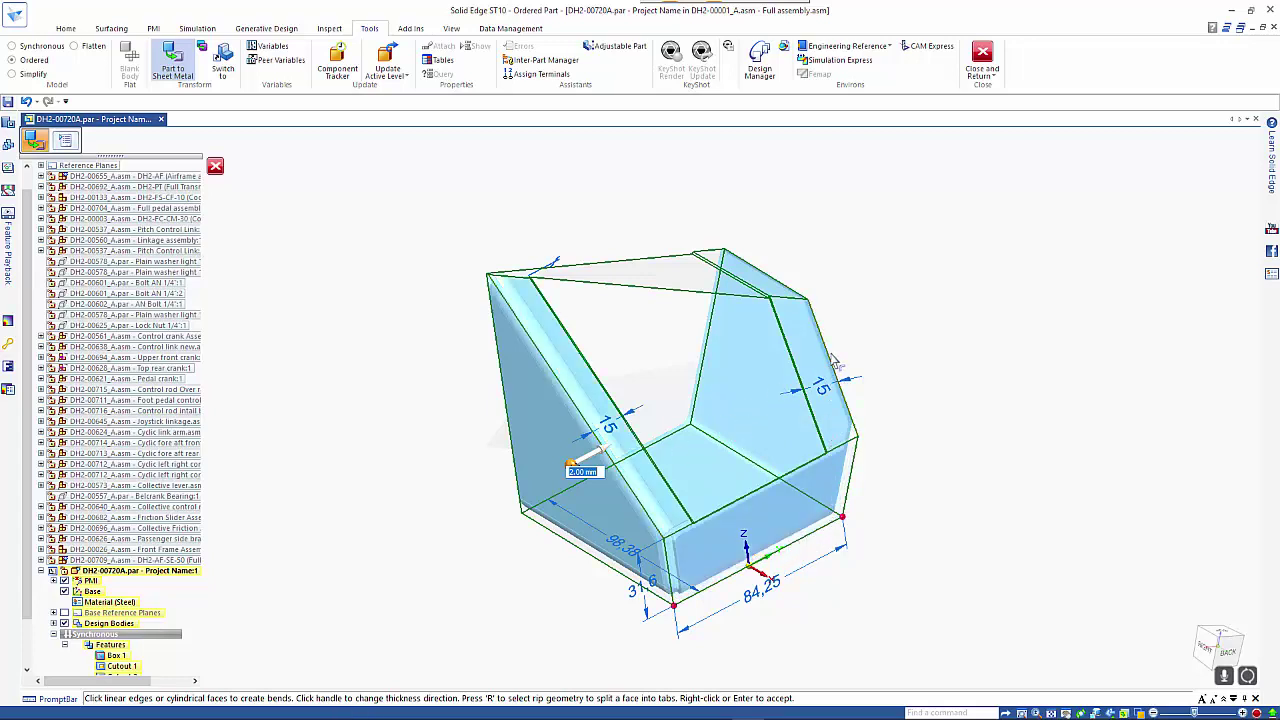
click(783, 287)
Step: Set the lower front corner treatment to a 12 mm diameter Circular Cutout and complete the sheet metal conversion
middle_drag(893, 329, 913, 311)
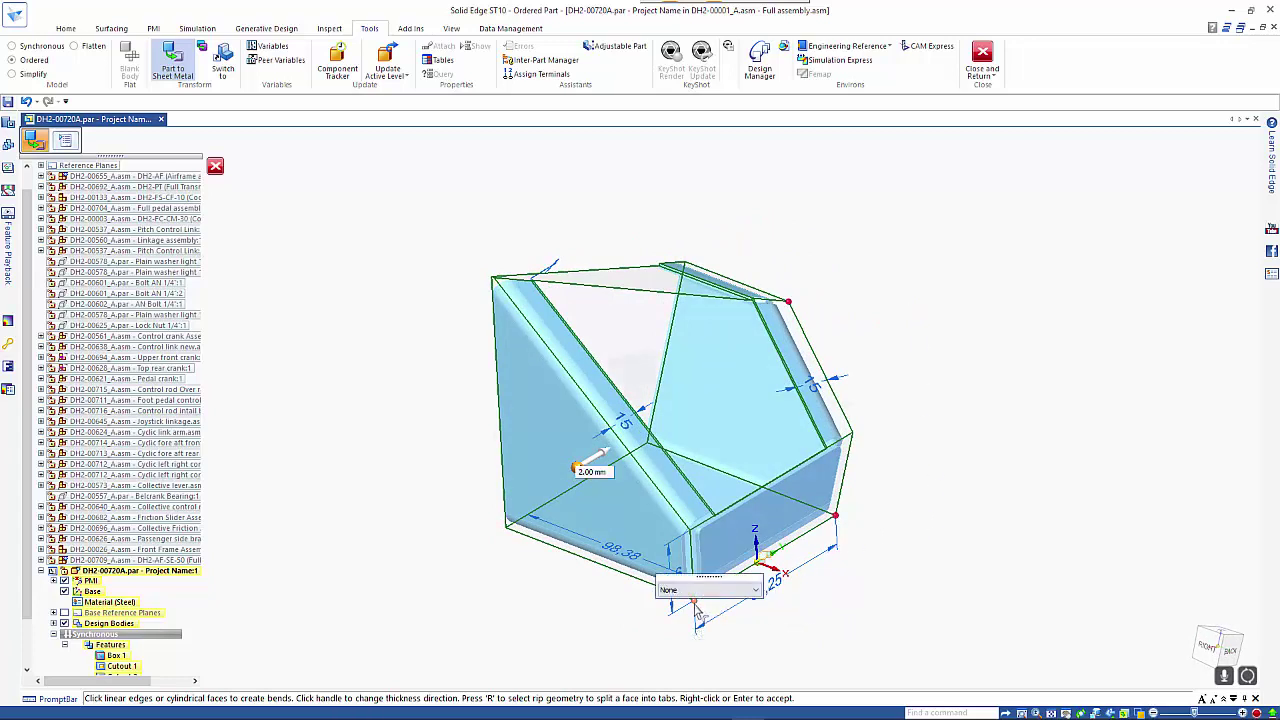
click(690, 590)
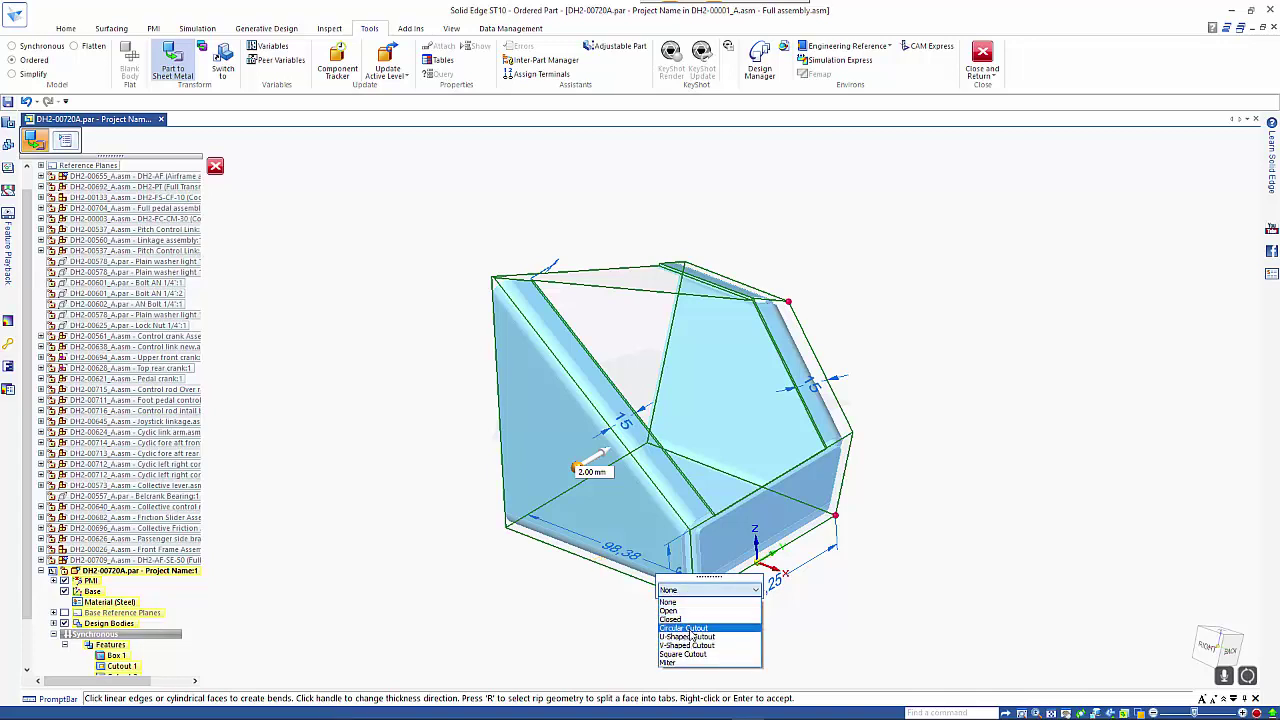
click(688, 628)
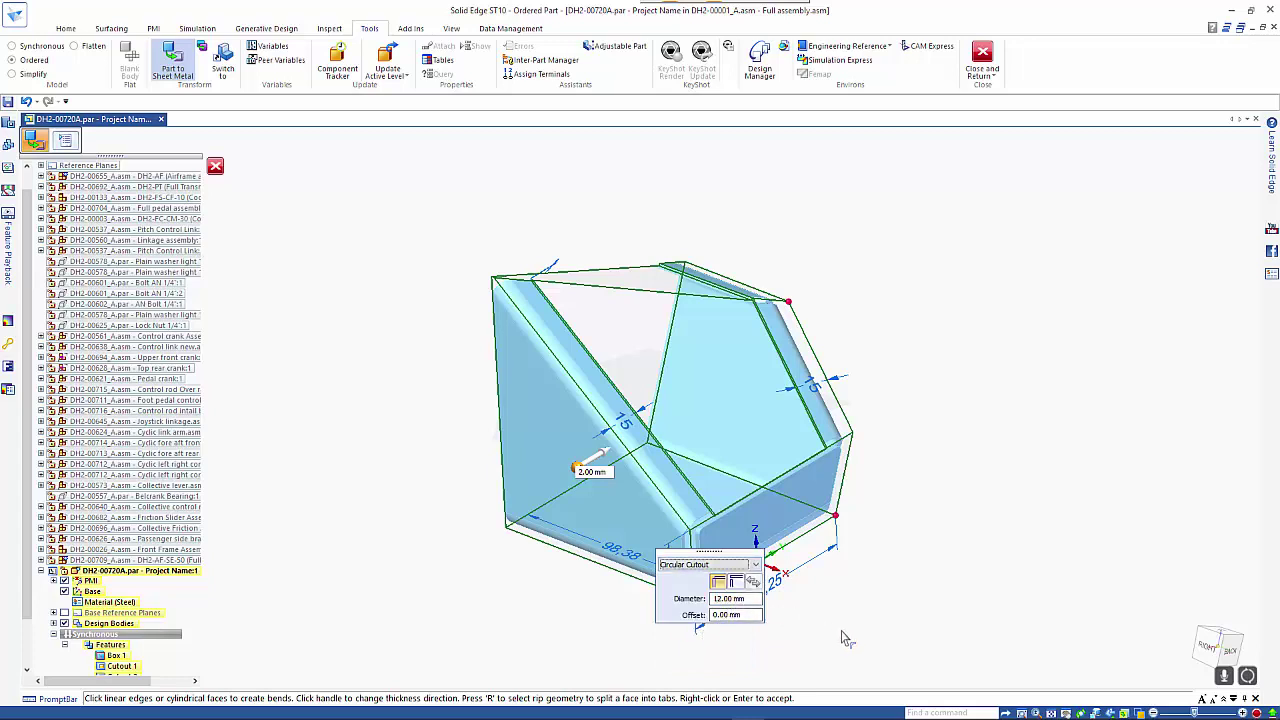
middle_drag(707, 622, 950, 419)
right_click(949, 418)
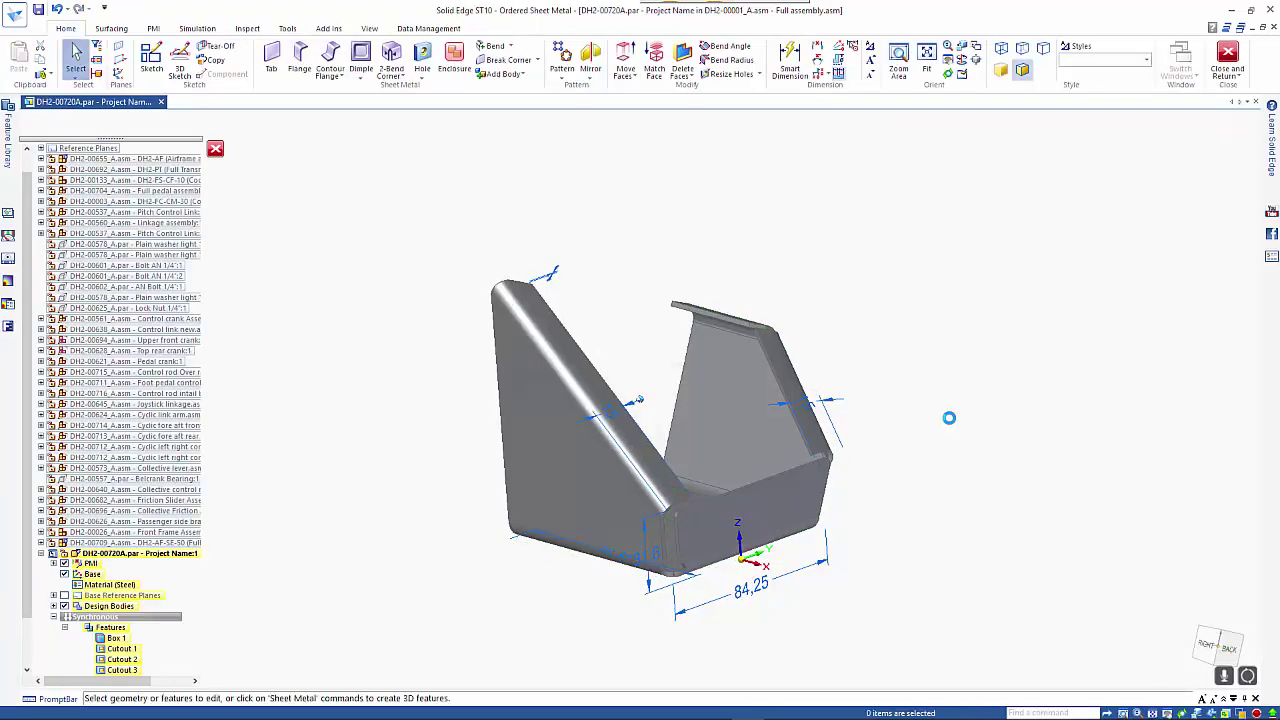
Step: Create the bracket's flat pattern from its bent-up geometry, using an edge of the front flange as the x-axis, and return to the ordered model
middle_drag(920, 507, 919, 507)
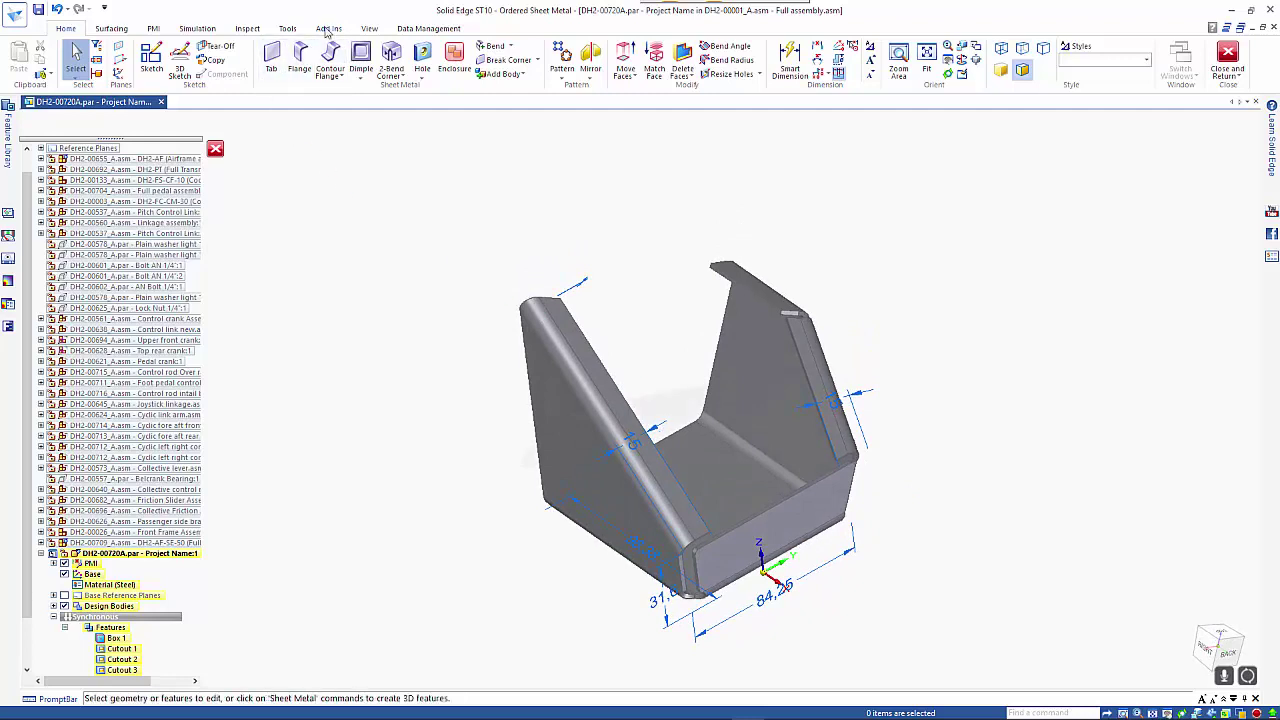
click(290, 28)
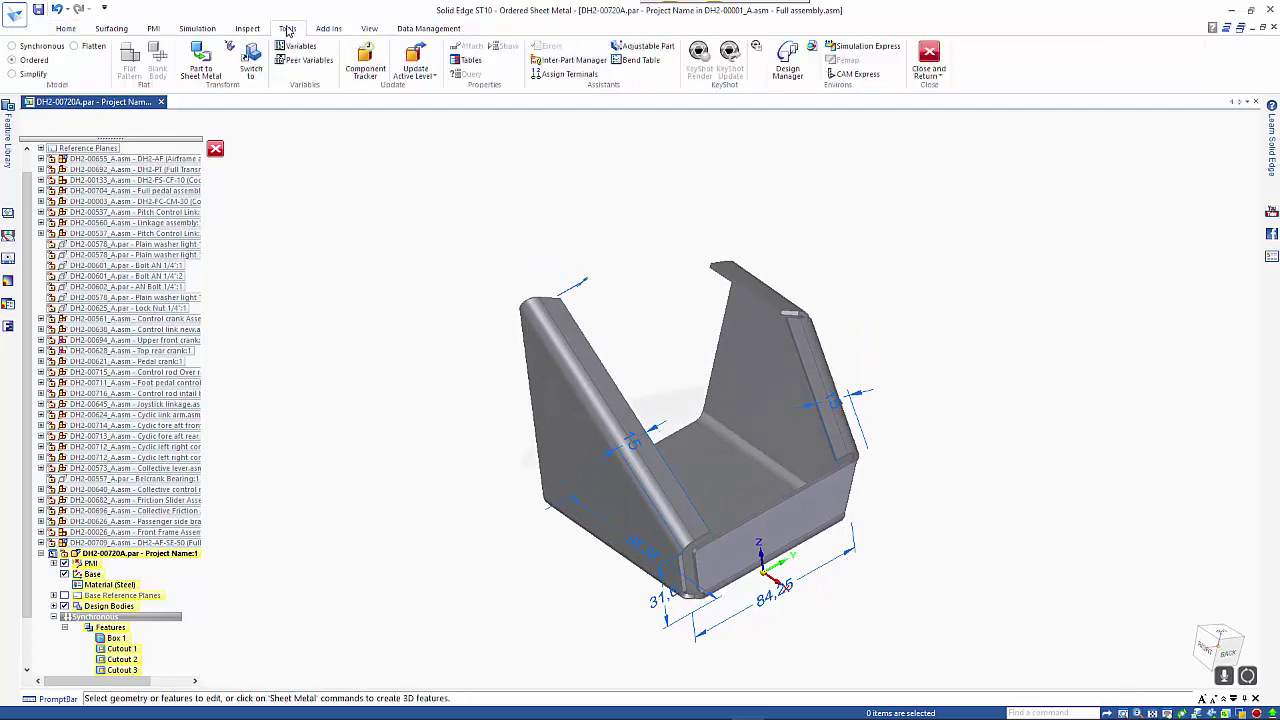
click(87, 47)
click(724, 478)
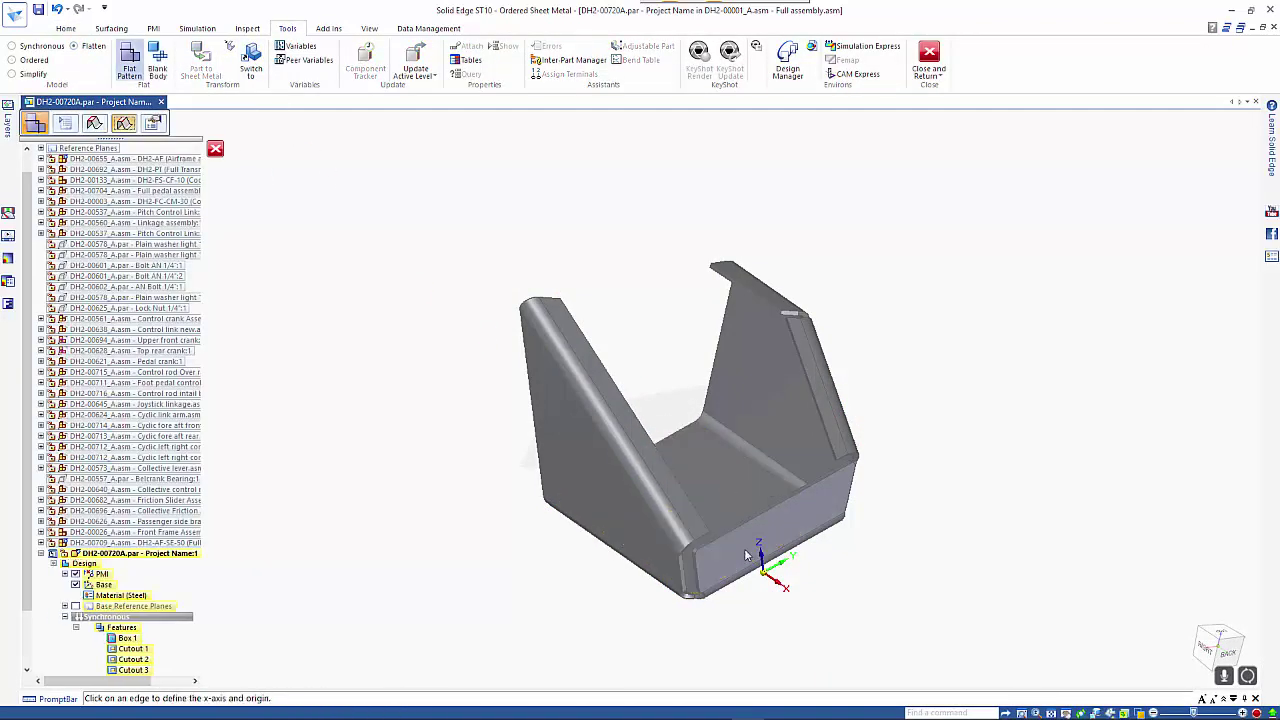
click(744, 576)
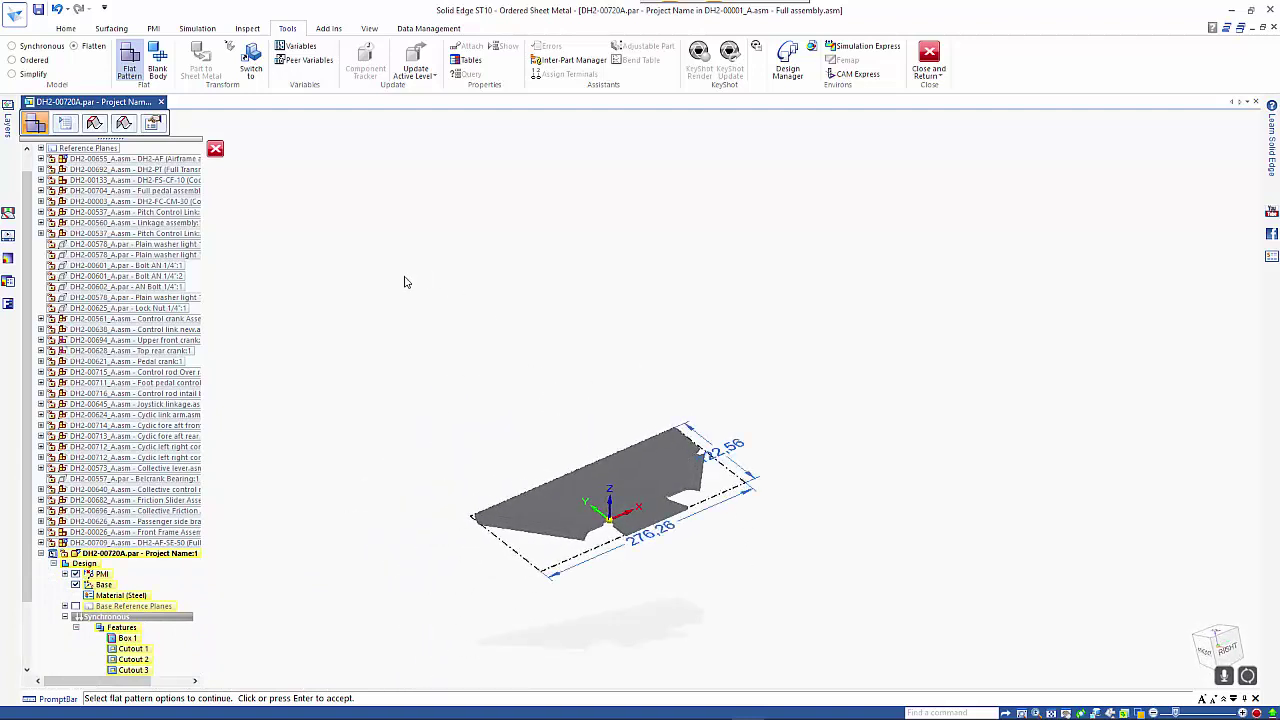
click(31, 60)
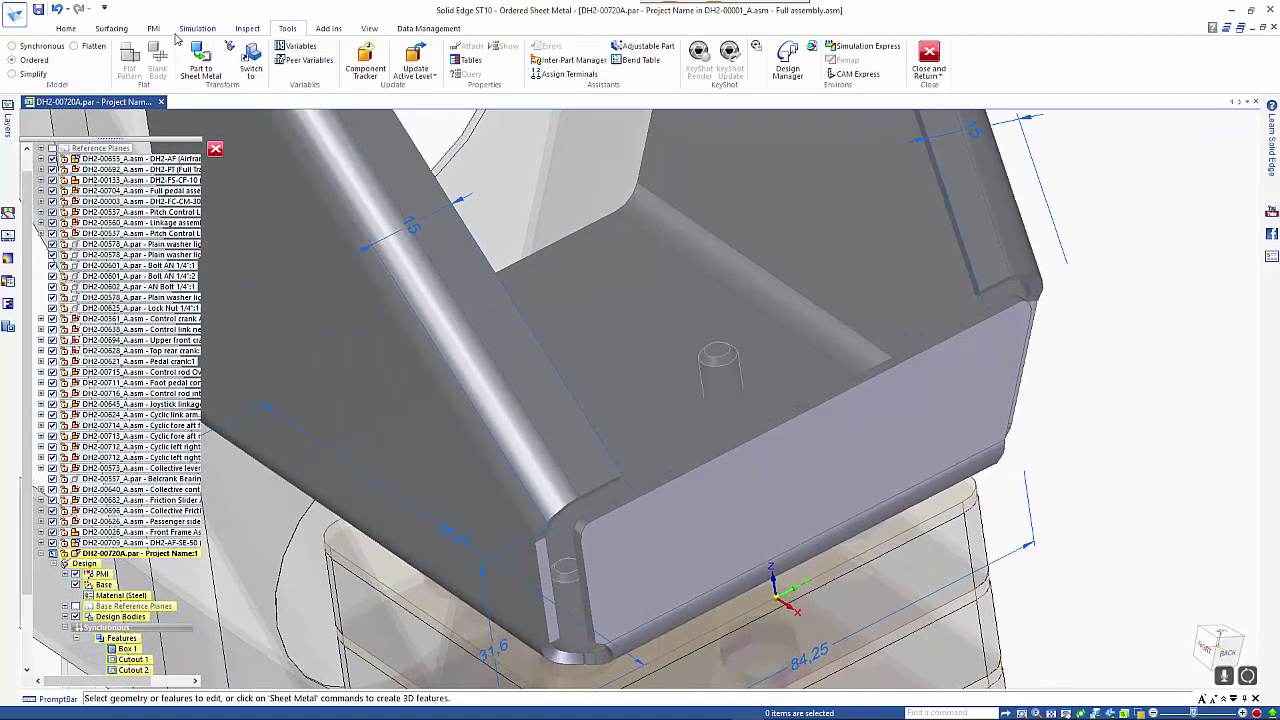
Step: Measure the diameter of a bolt hole in the block mount beneath the bracket's bottom face
click(248, 29)
click(66, 60)
click(735, 370)
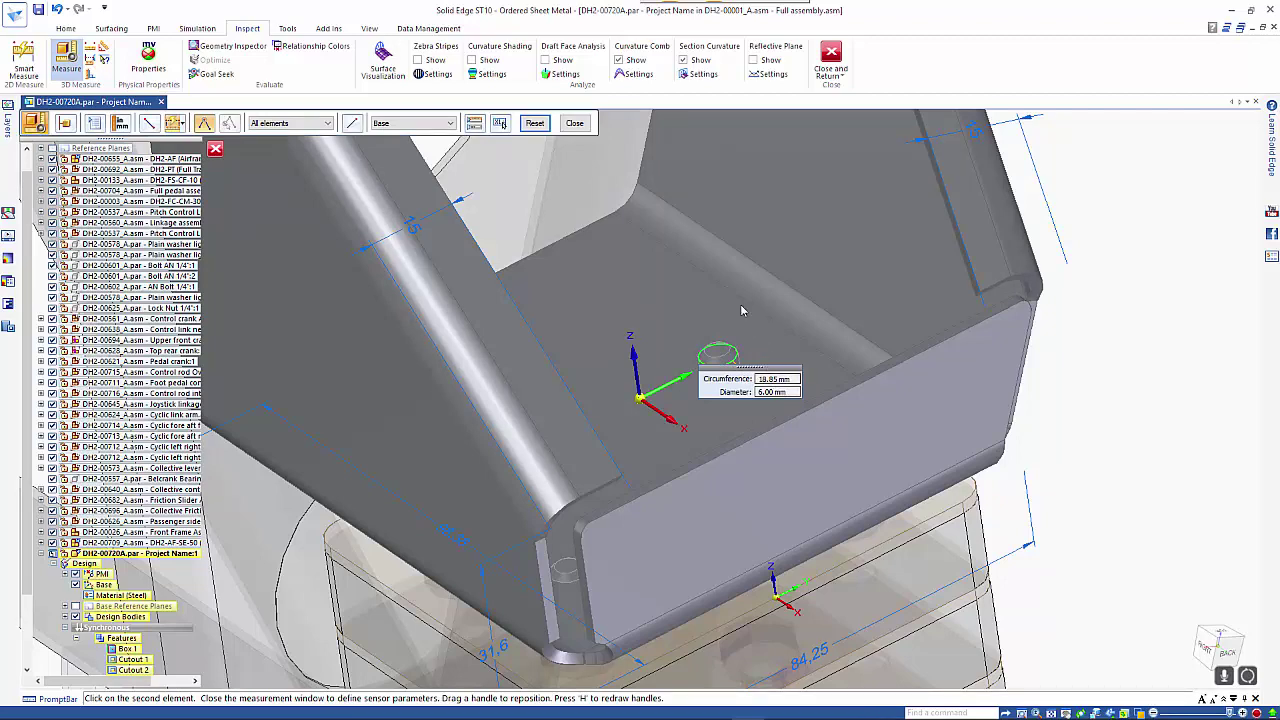
shift+middle_drag(740, 303, 368, 140)
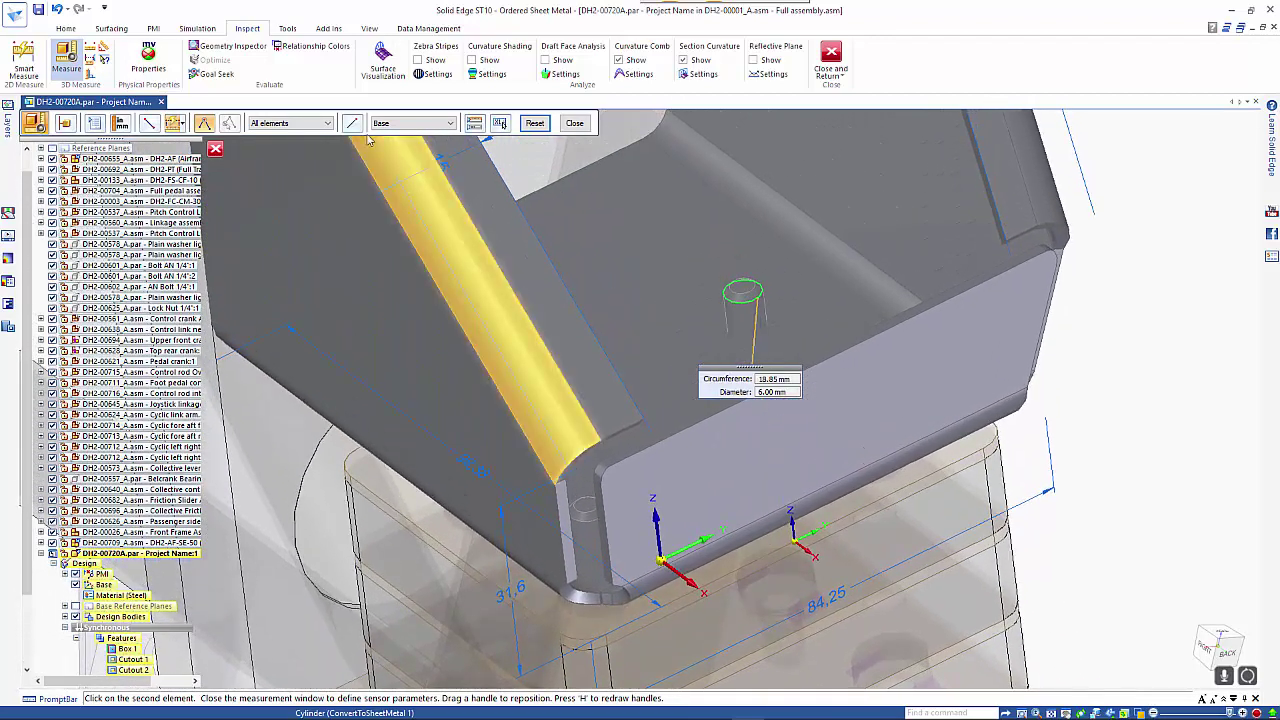
Step: Configure the Hole command for an ISO Metric General Screw Clearance hole, size M6 with Normal (H13) fit
click(64, 28)
click(422, 58)
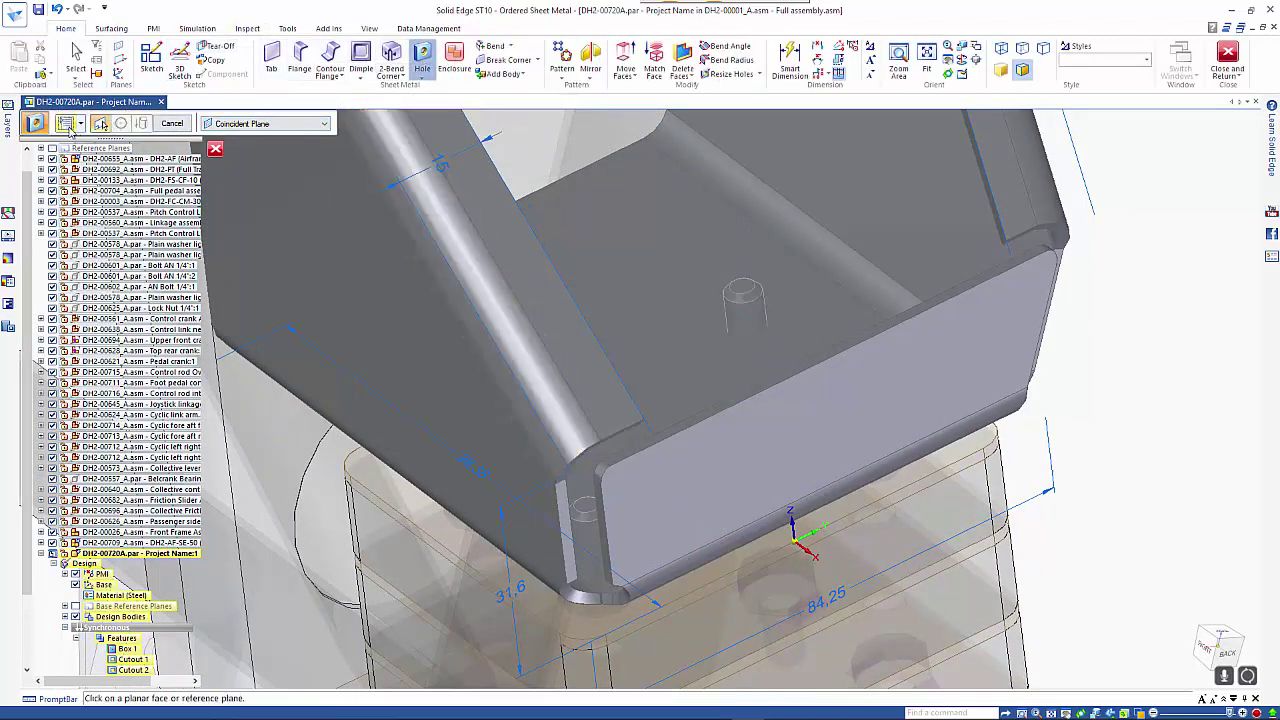
click(69, 128)
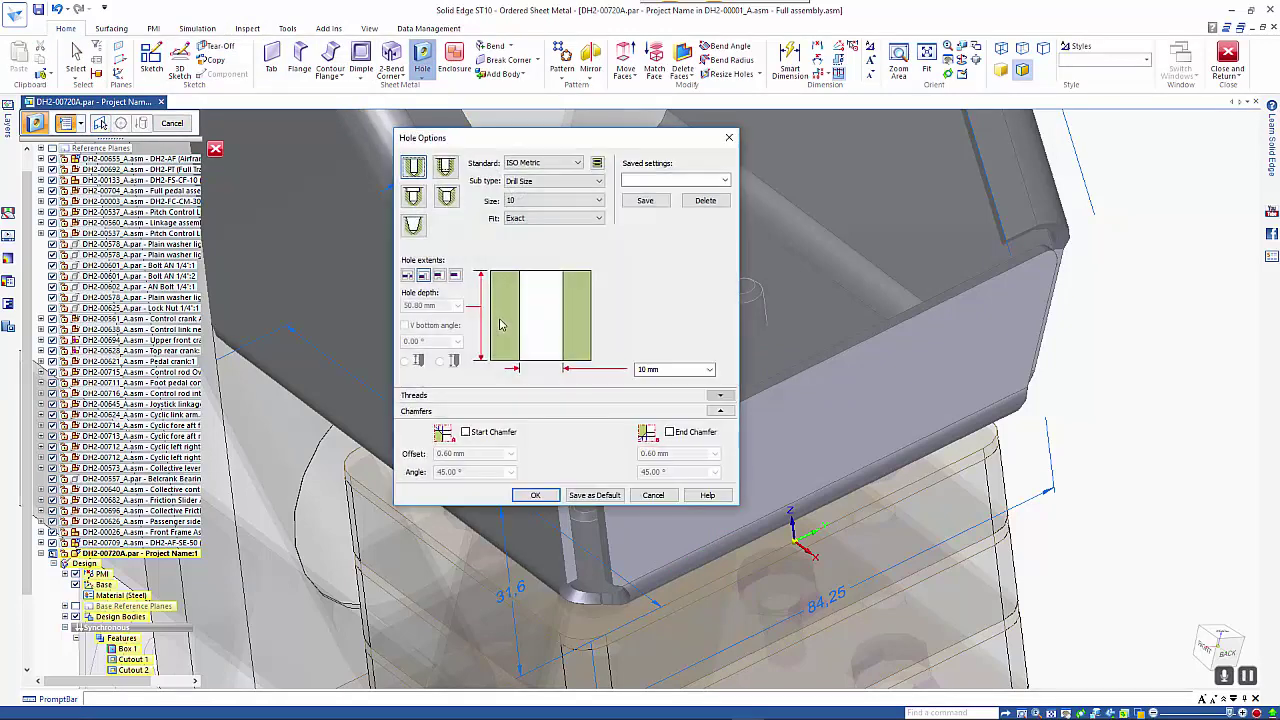
click(545, 181)
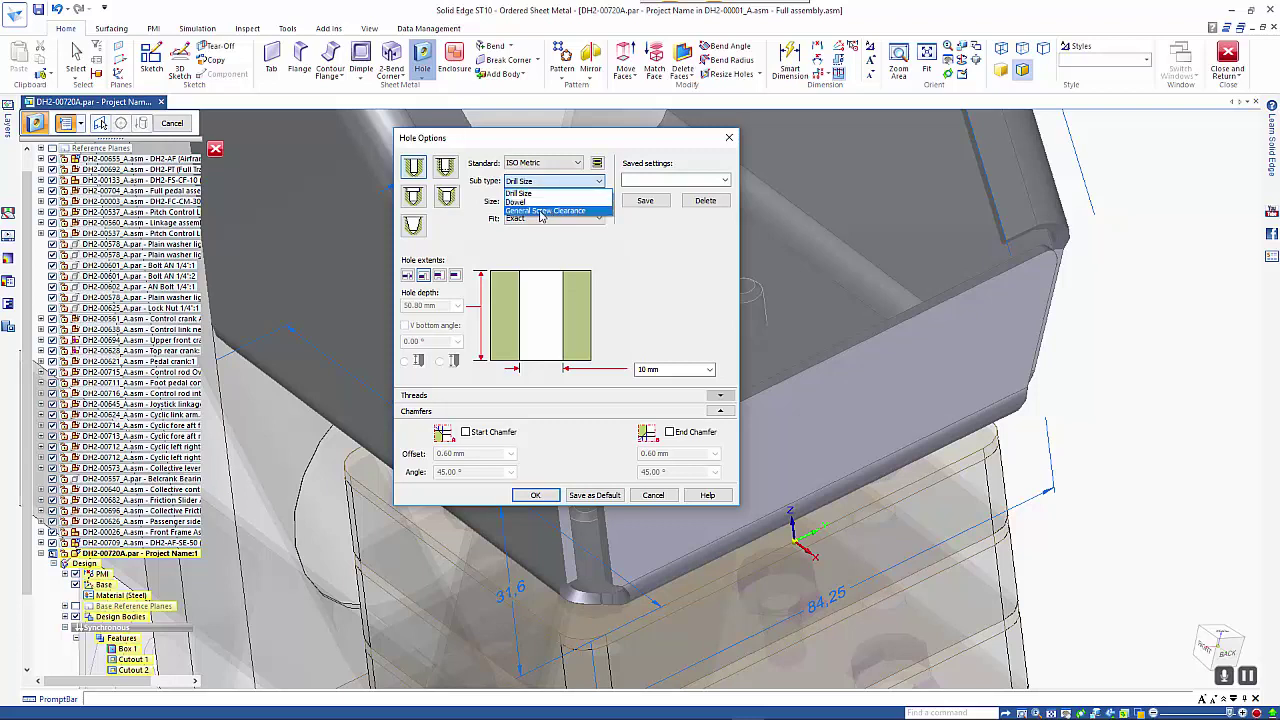
click(540, 212)
click(550, 200)
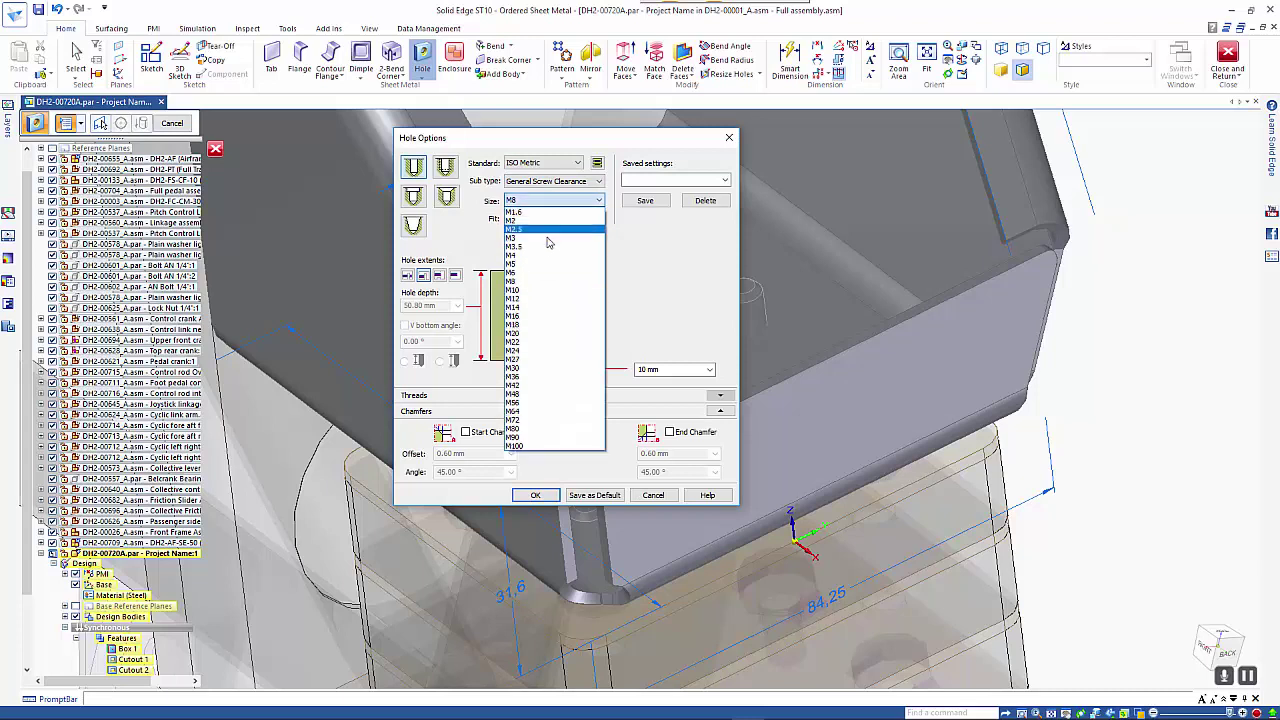
click(549, 273)
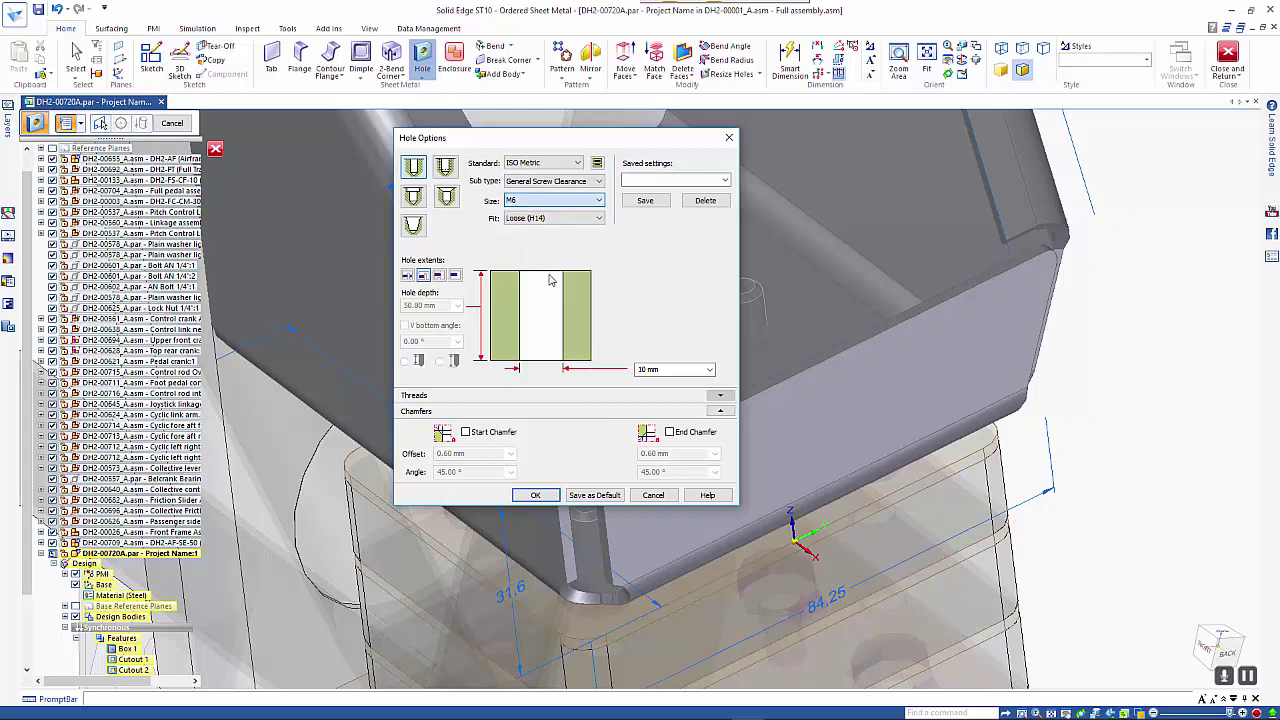
click(583, 218)
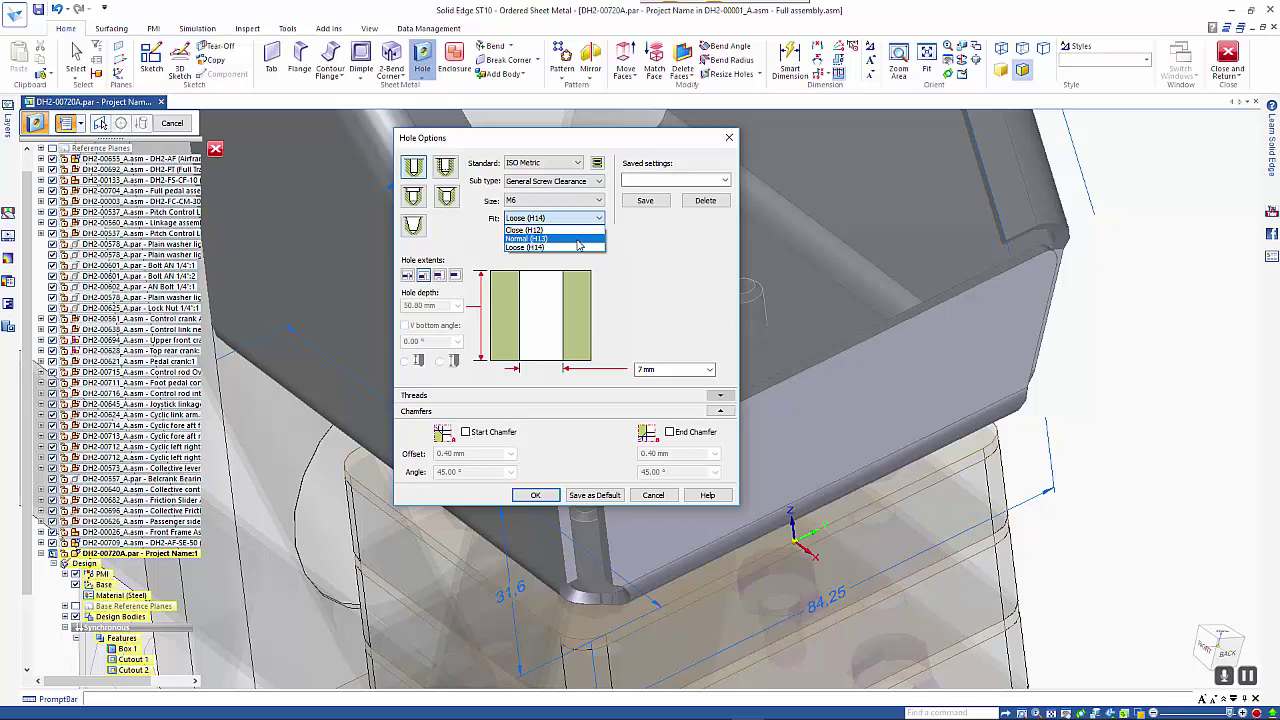
click(578, 239)
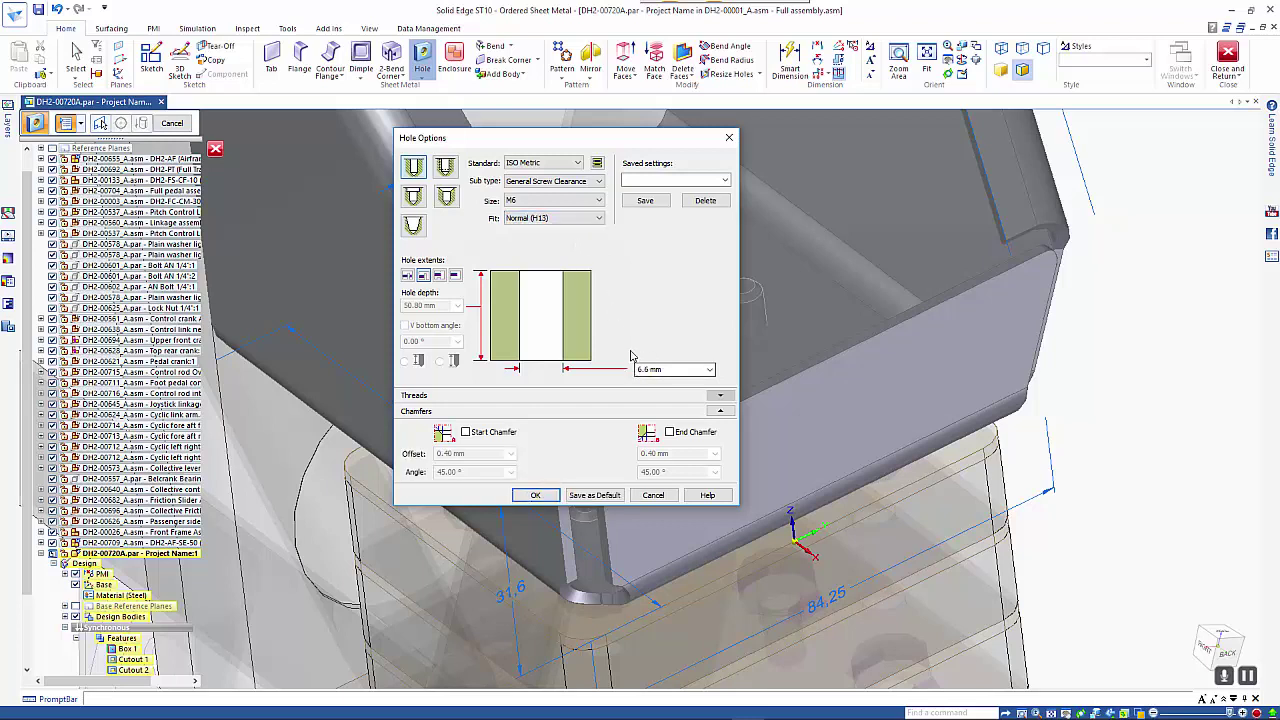
click(536, 495)
Step: Place four M6 clearance holes in the bracket's bottom face, aligned with the block mount's bolt holes, and finish the hole feature
click(672, 347)
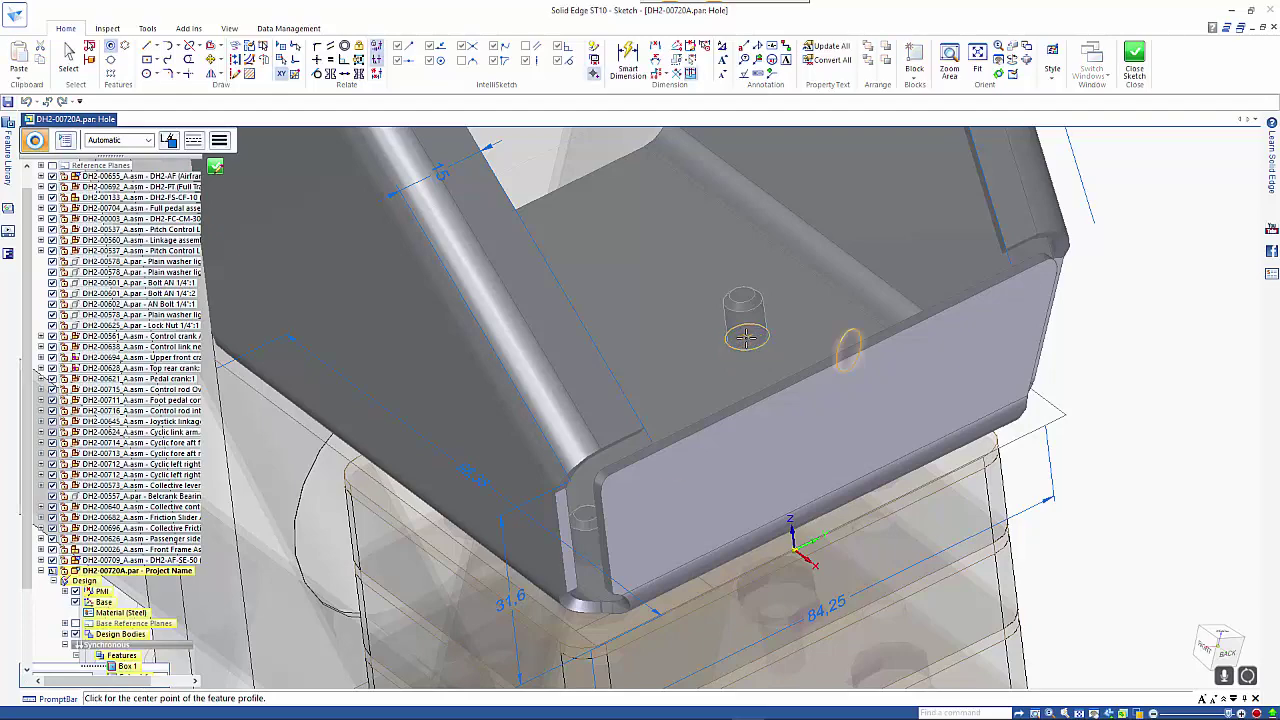
middle_drag(762, 345, 811, 489)
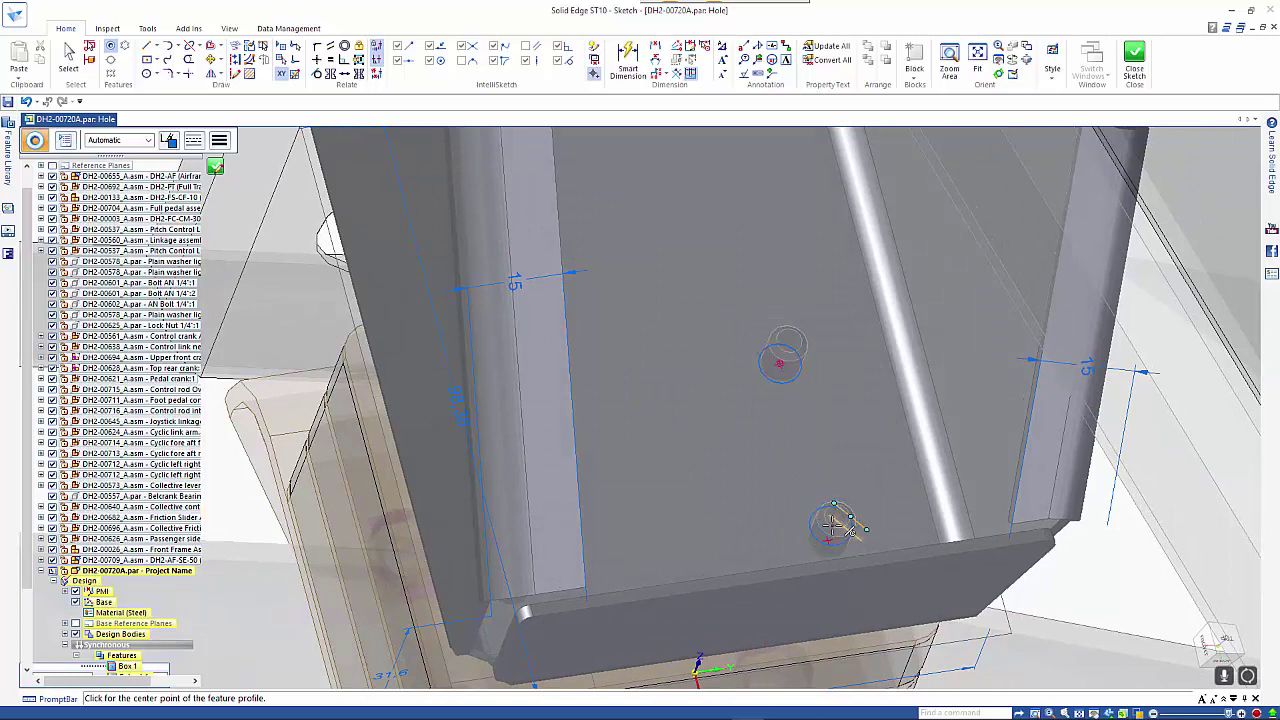
click(828, 540)
mouse_move(739, 527)
middle_down()
mouse_move(654, 523)
mouse_move(580, 390)
mouse_move(566, 423)
mouse_move(580, 429)
middle_up()
click(515, 409)
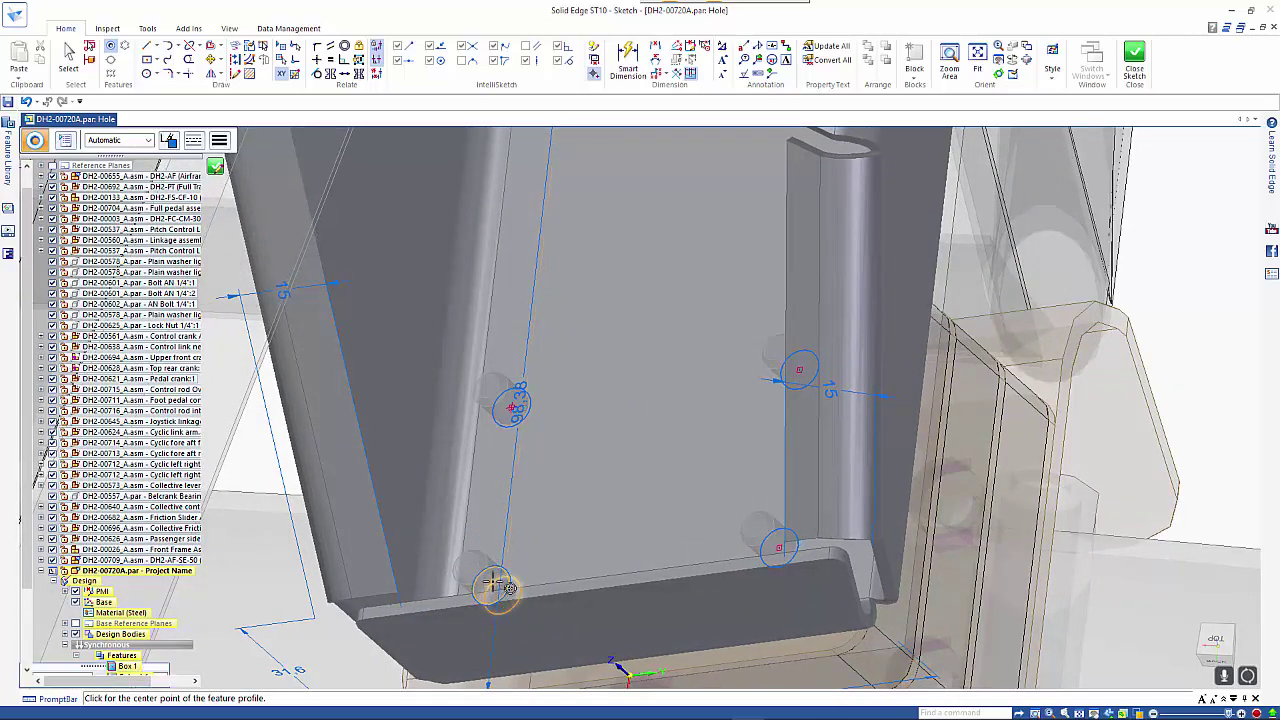
middle_drag(493, 577, 523, 564)
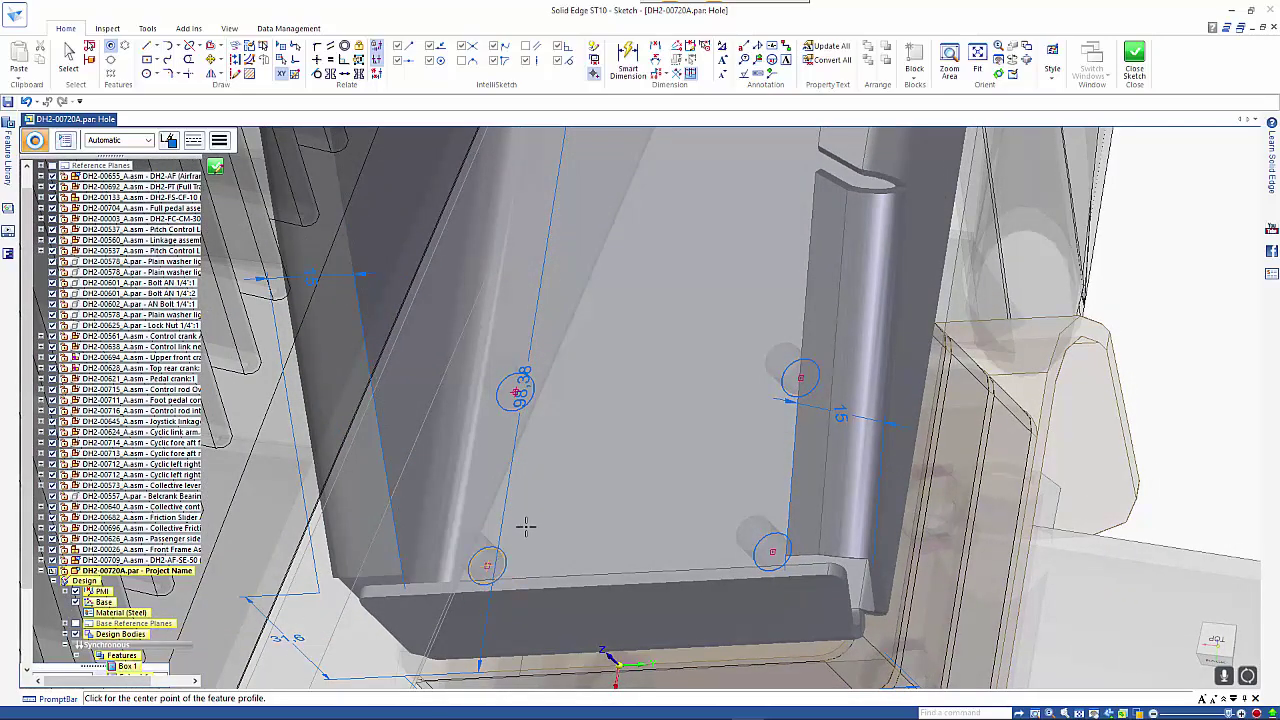
mouse_move(586, 471)
middle_down()
mouse_move(640, 420)
mouse_move(727, 375)
middle_up()
click(727, 375)
click(216, 165)
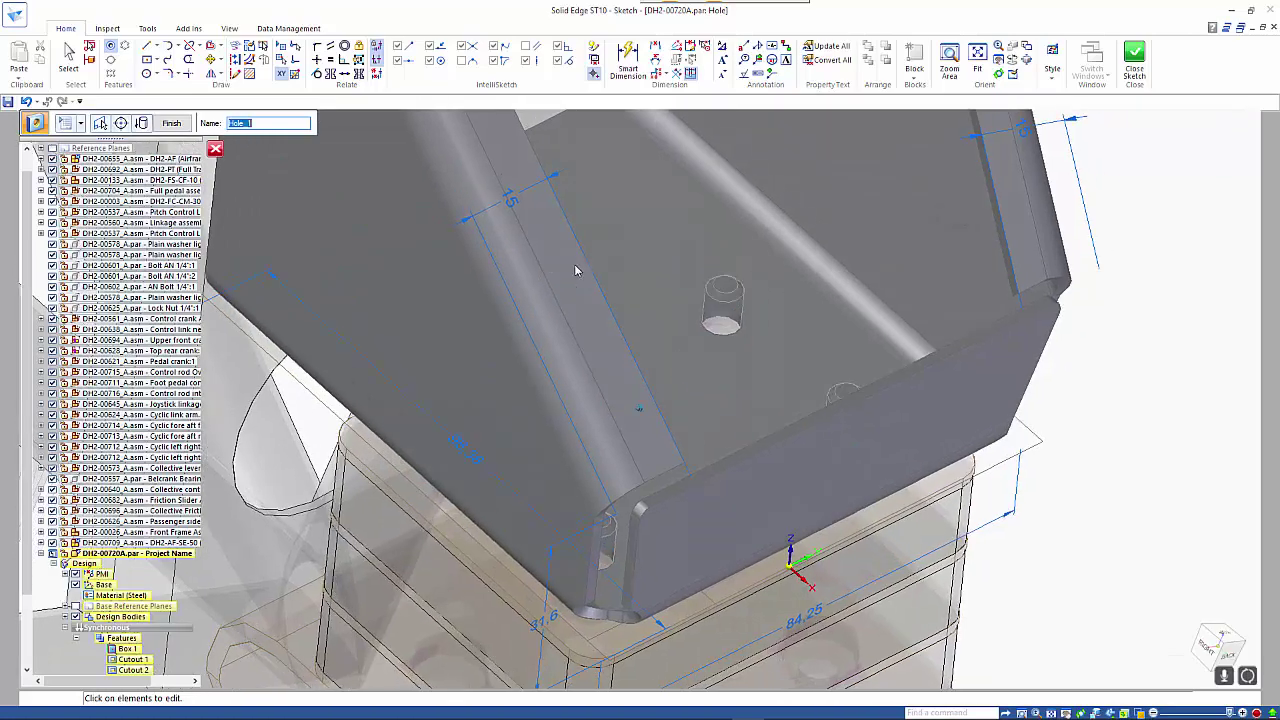
right_click(617, 328)
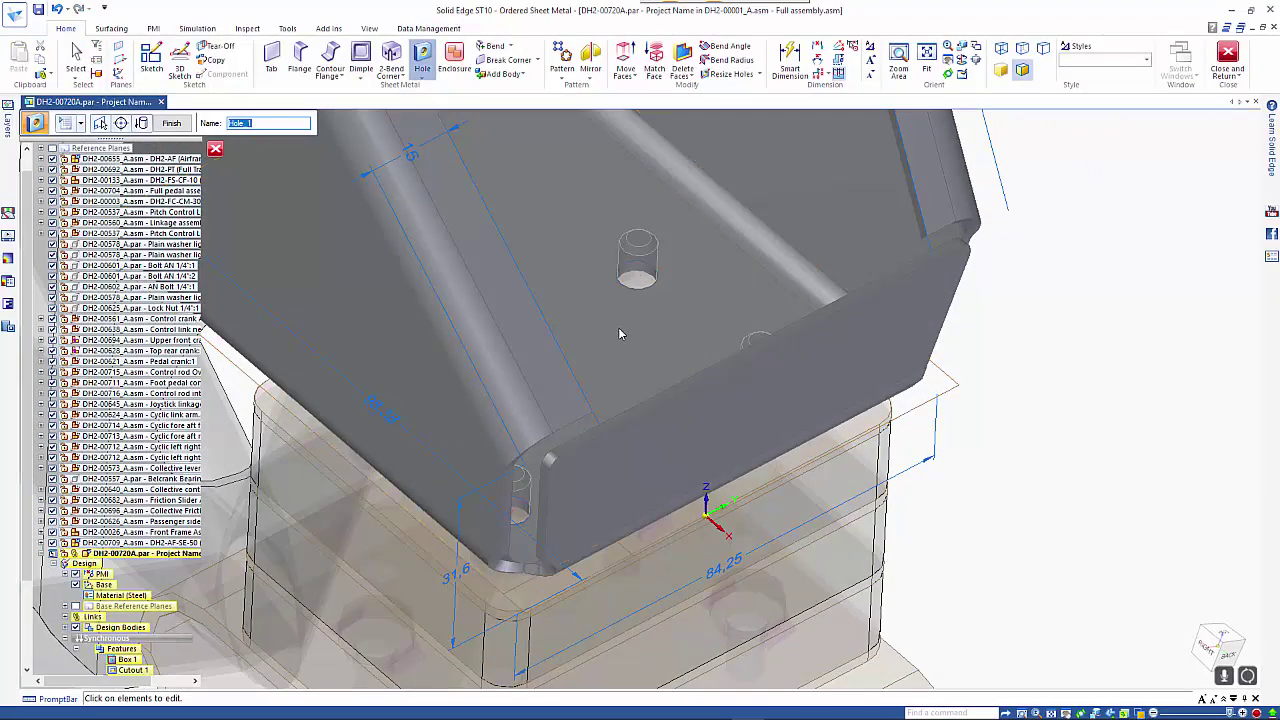
middle_drag(639, 291, 876, 318)
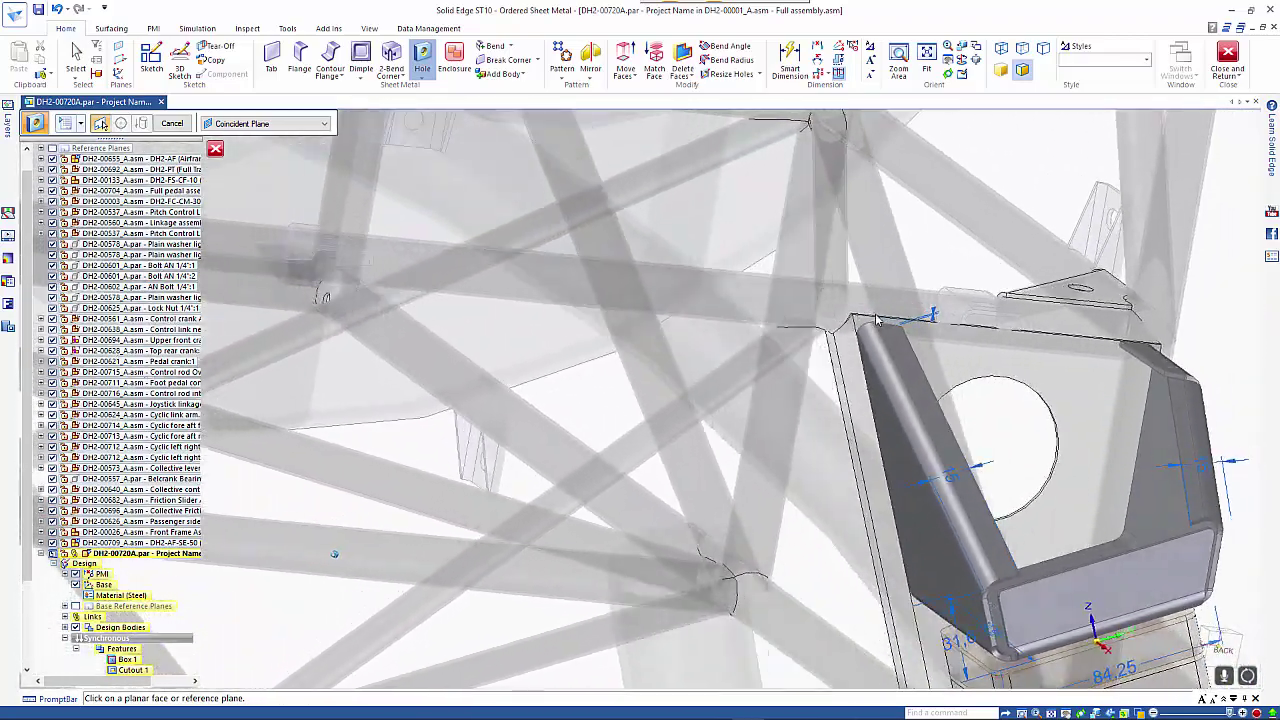